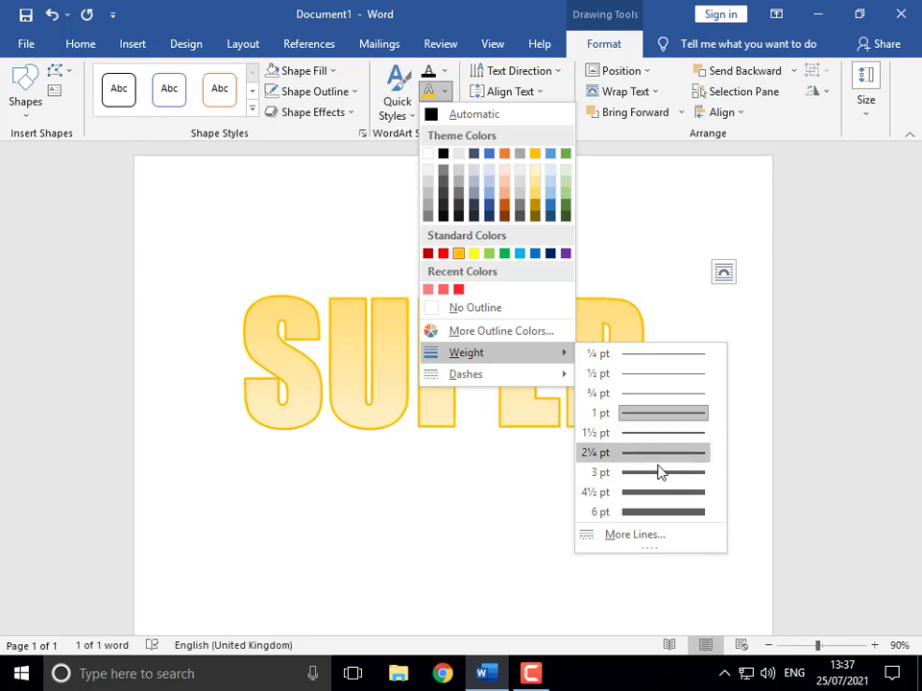
Step: Change the outline colour of the SUPER WordArt text to black
left_click(659, 461)
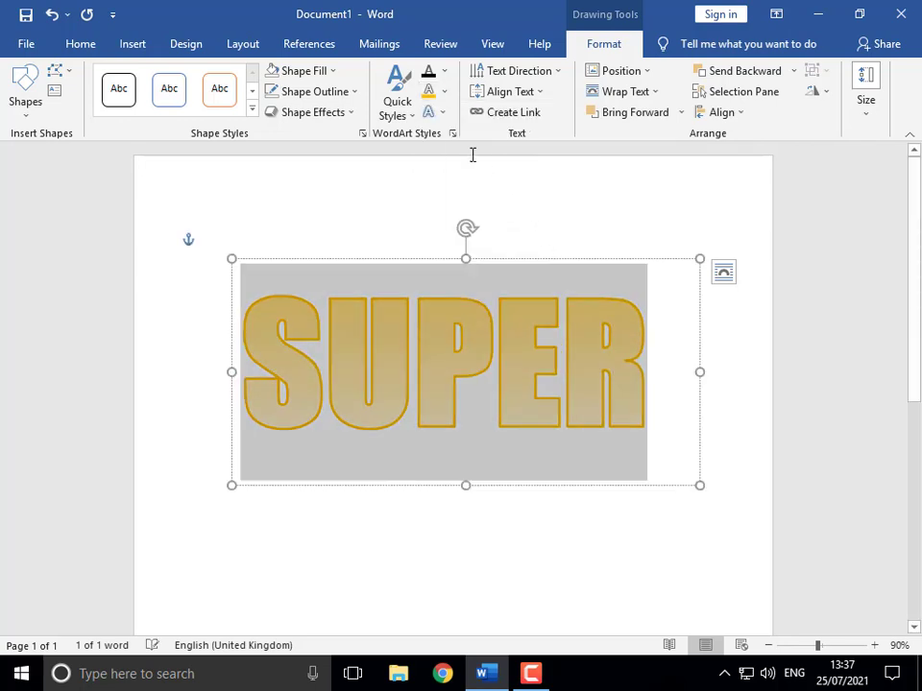
left_click(444, 91)
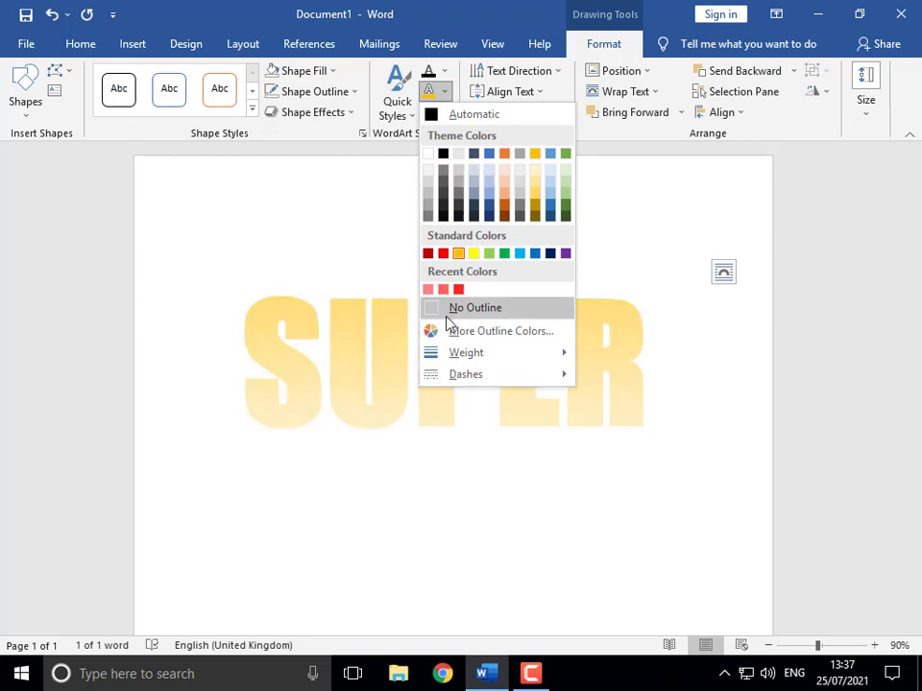
left_click(444, 155)
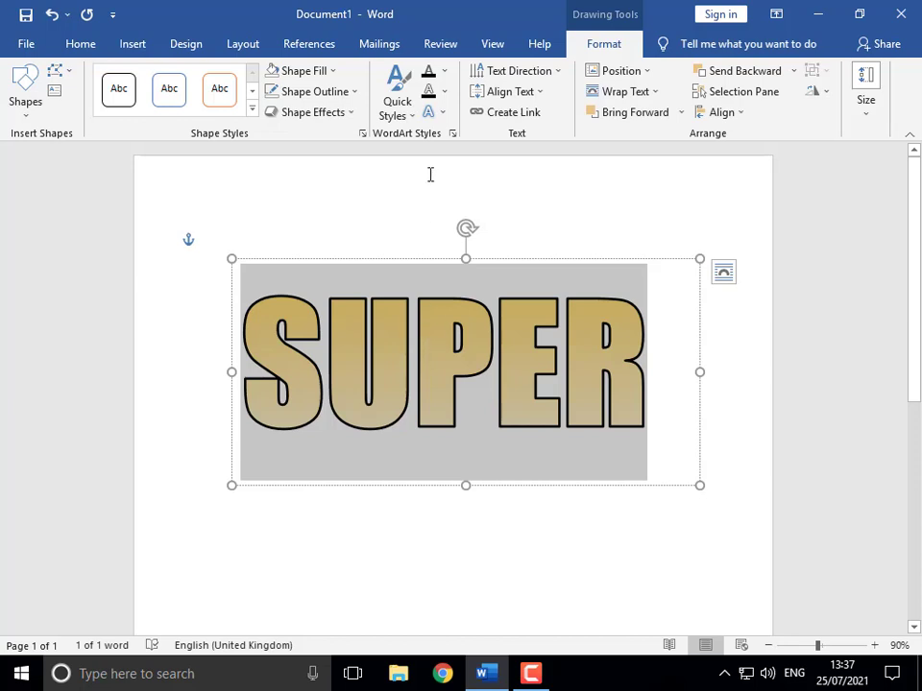
Step: Remove the outline from the SUPER text after previewing the Round Dot dash style
left_click(444, 93)
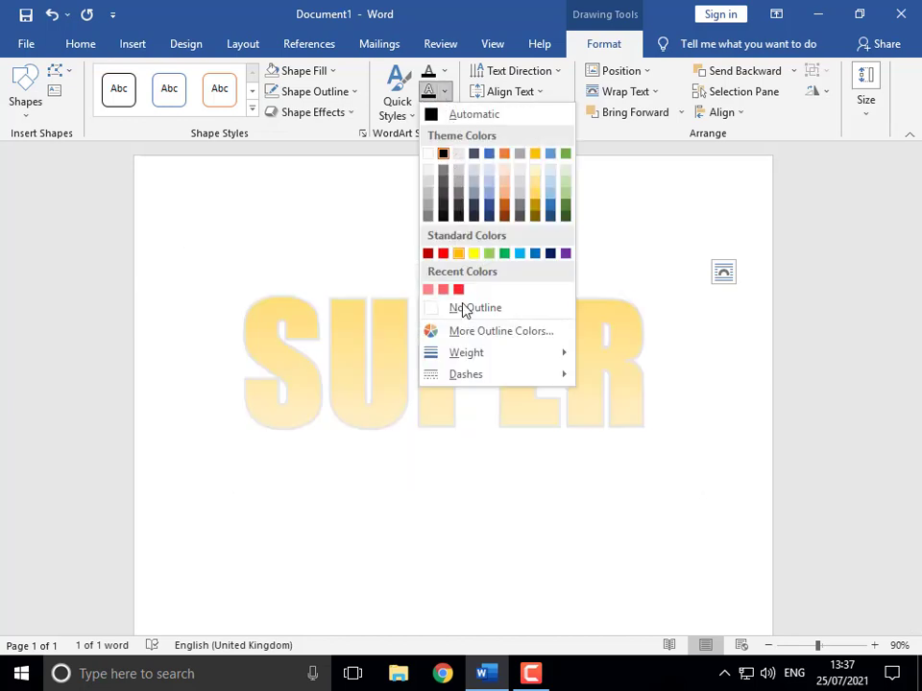
mouse_move(465, 374)
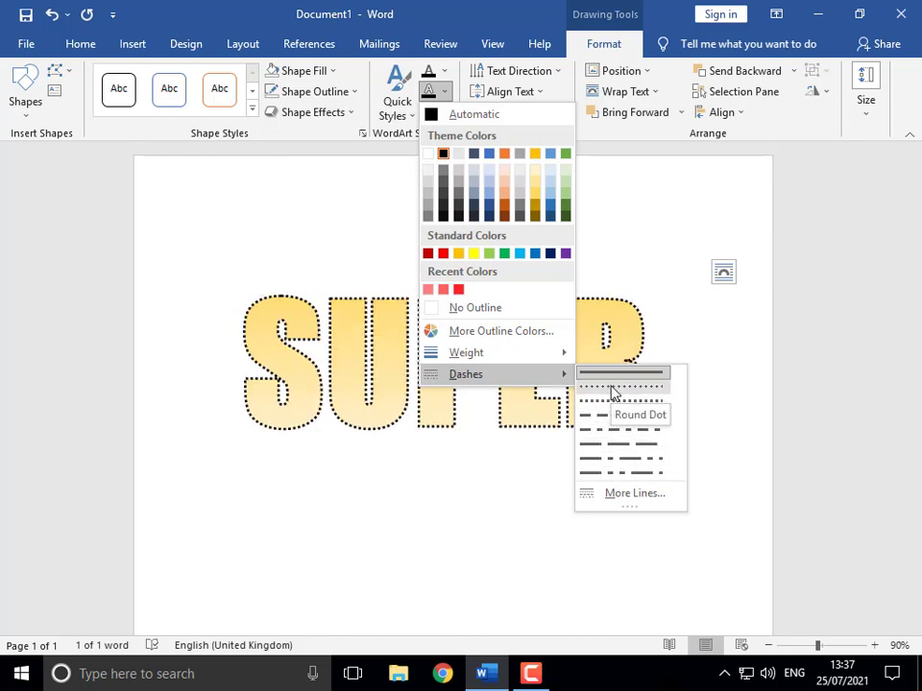
left_click(444, 96)
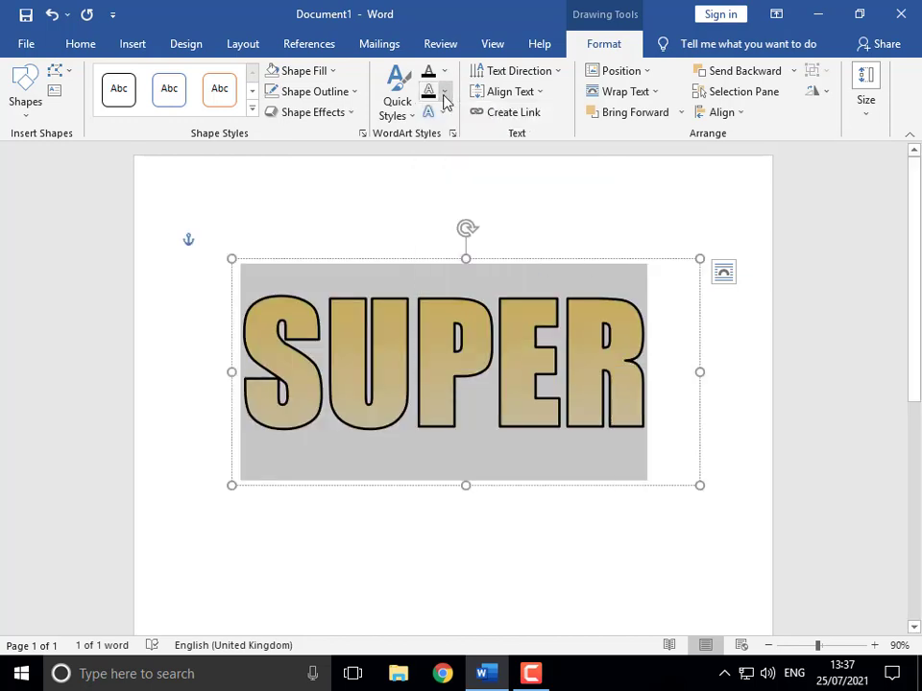
left_click(444, 96)
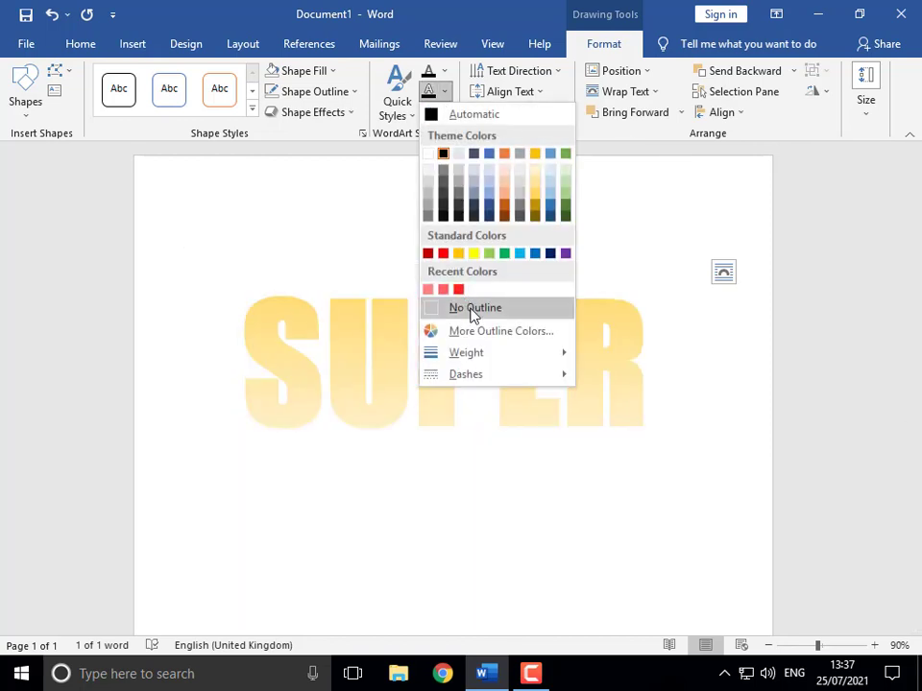
left_click(472, 311)
Step: Fill the SUPER text with black, and replace that fill with standard red
left_click(443, 72)
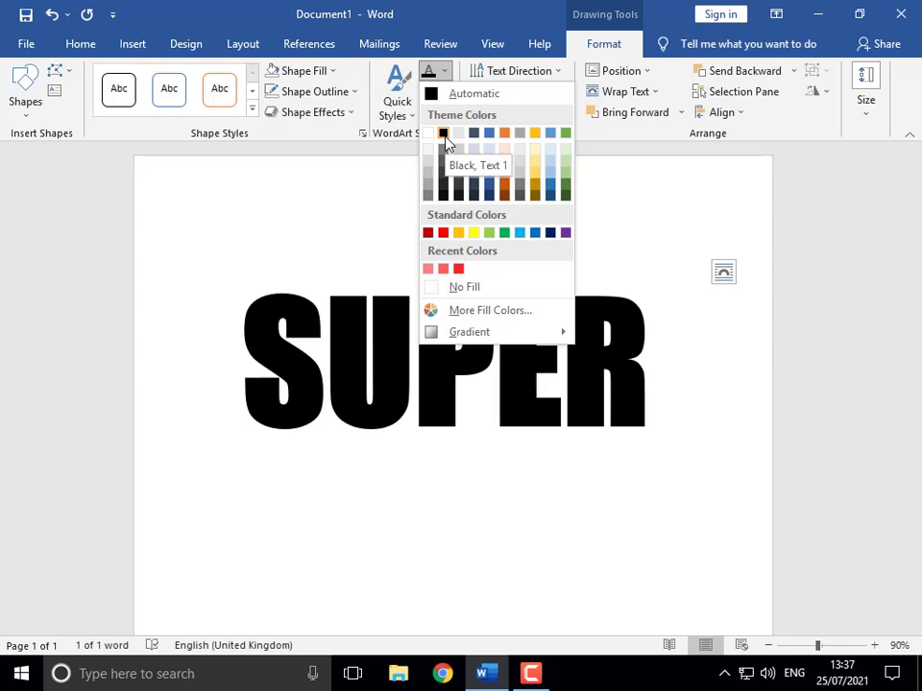
left_click(444, 134)
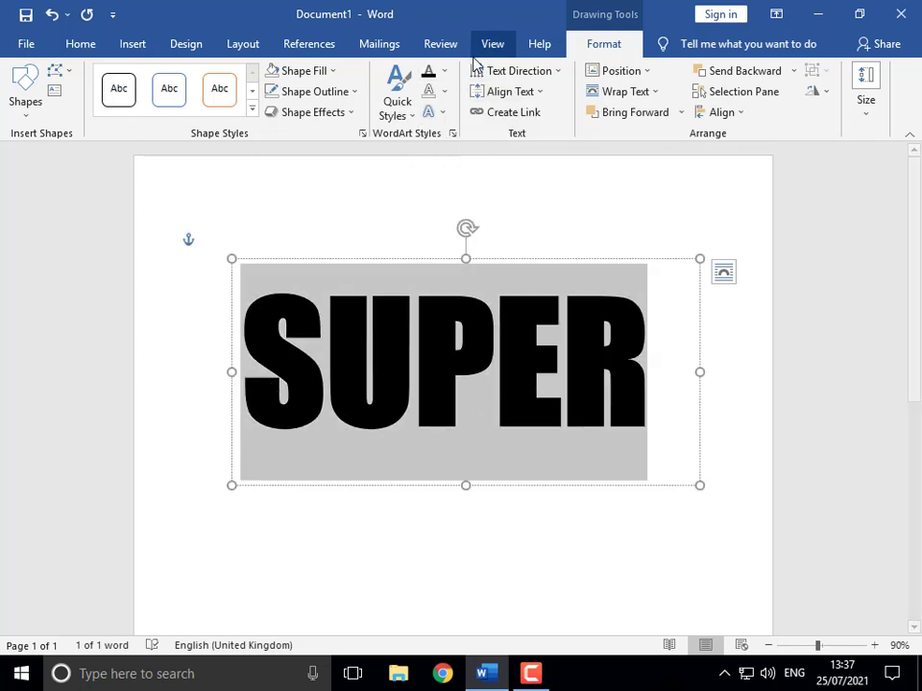
left_click(444, 72)
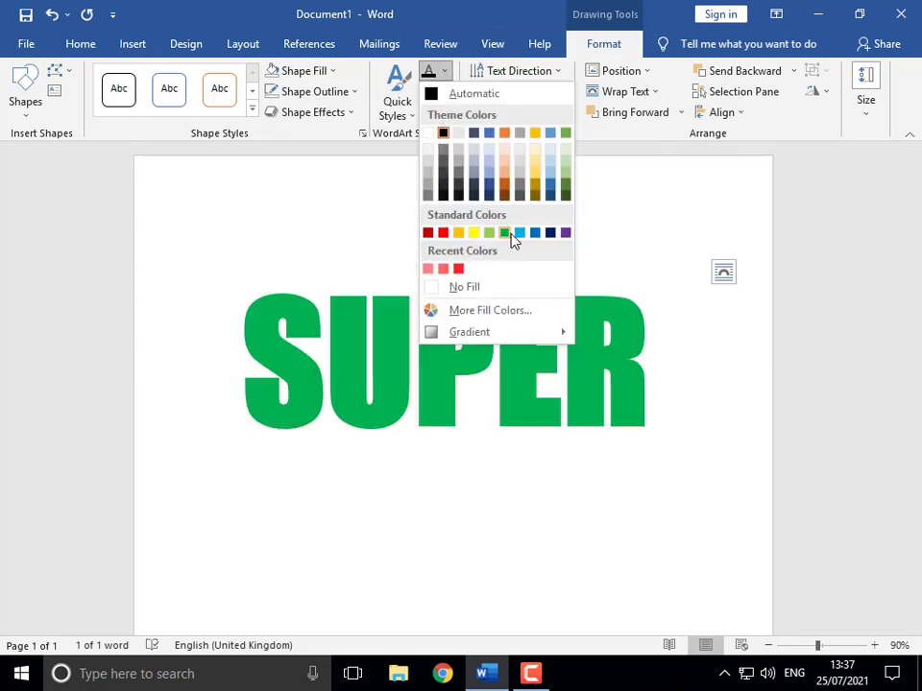
left_click(444, 233)
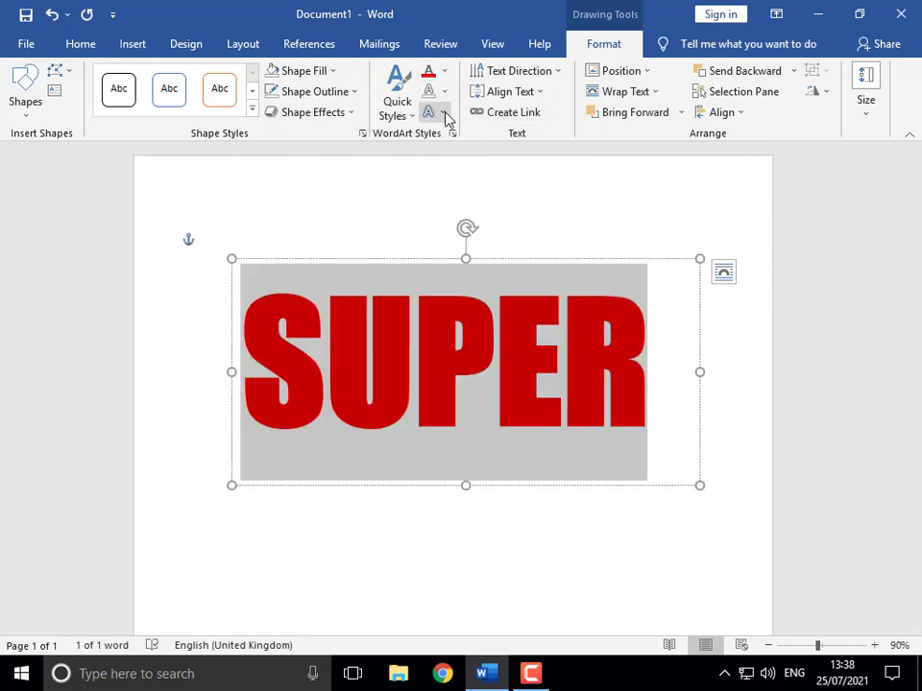
Step: Apply the middle reflection variation of the third row to the text, and extend the text box downward to fit the reflection
left_click(307, 113)
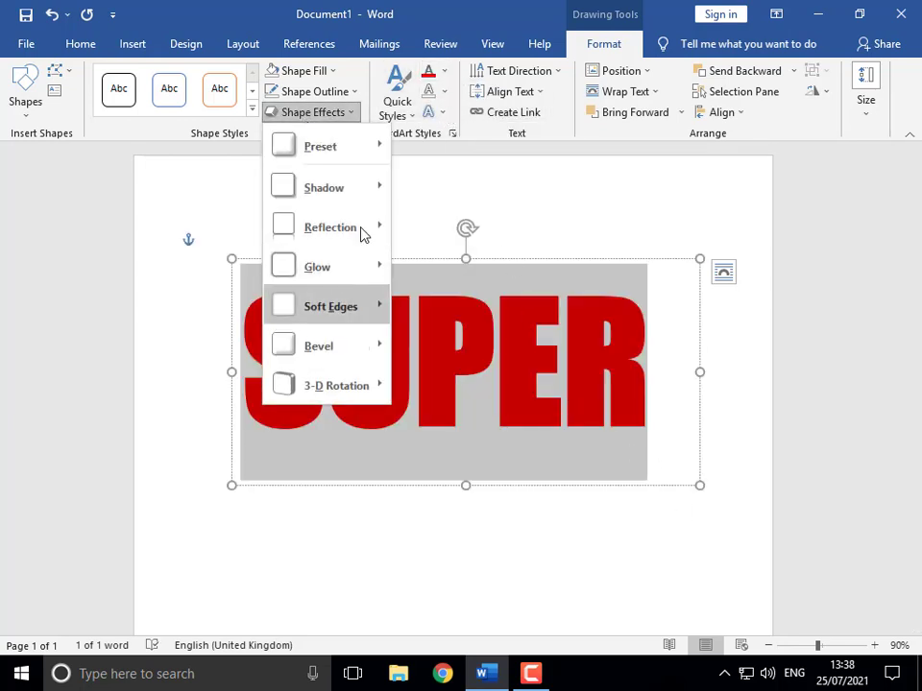
left_click(443, 113)
mouse_move(480, 153)
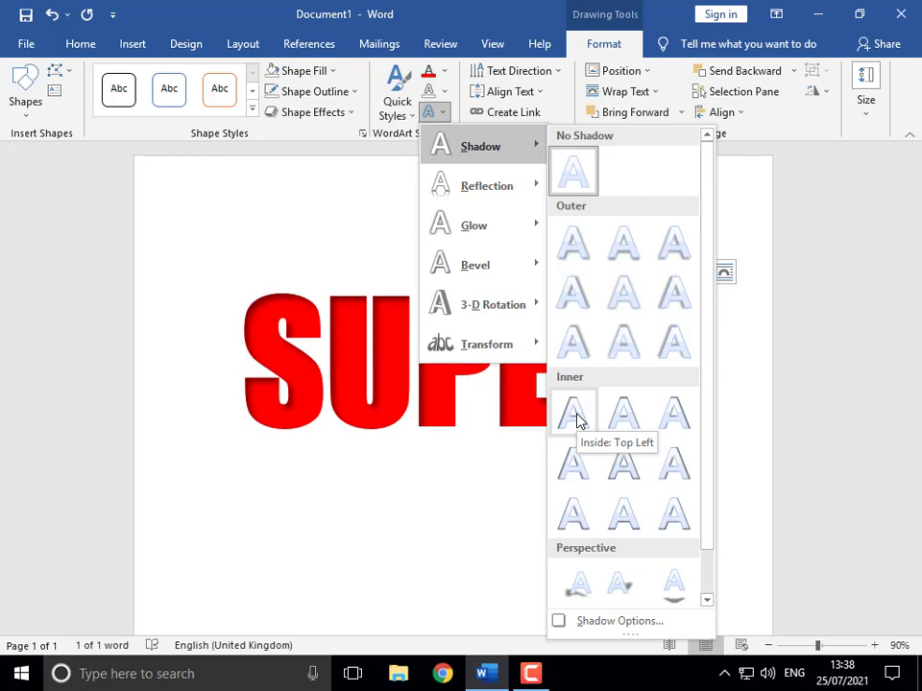
mouse_move(493, 188)
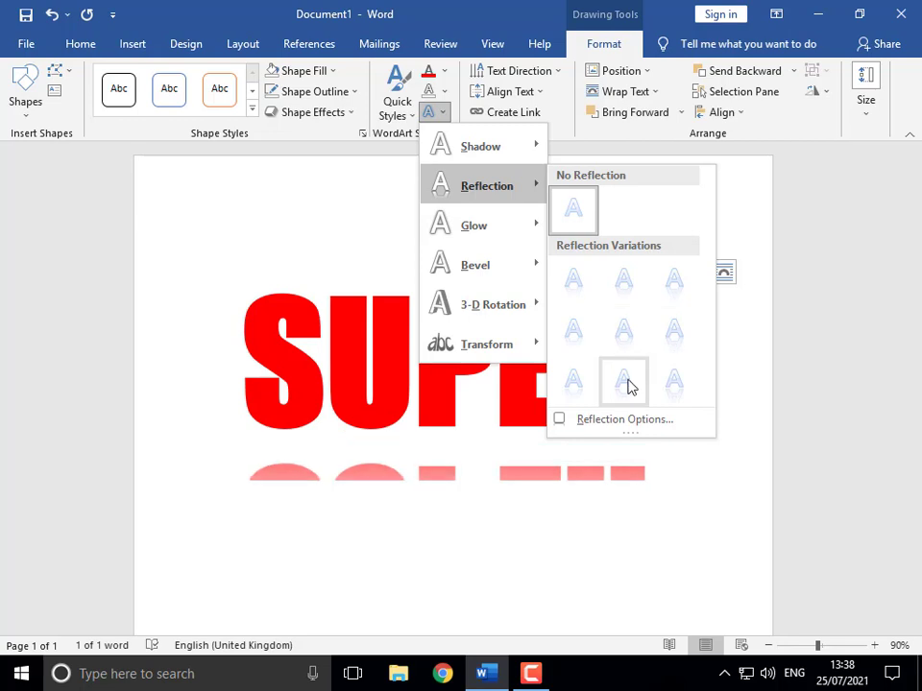
left_click(629, 385)
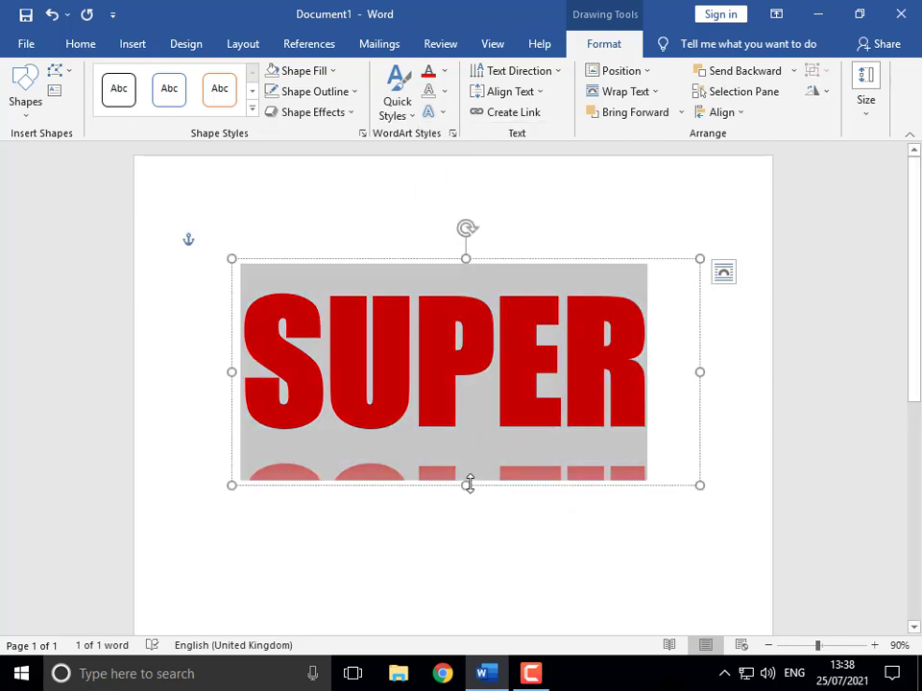
left_click_drag(472, 507, 465, 591)
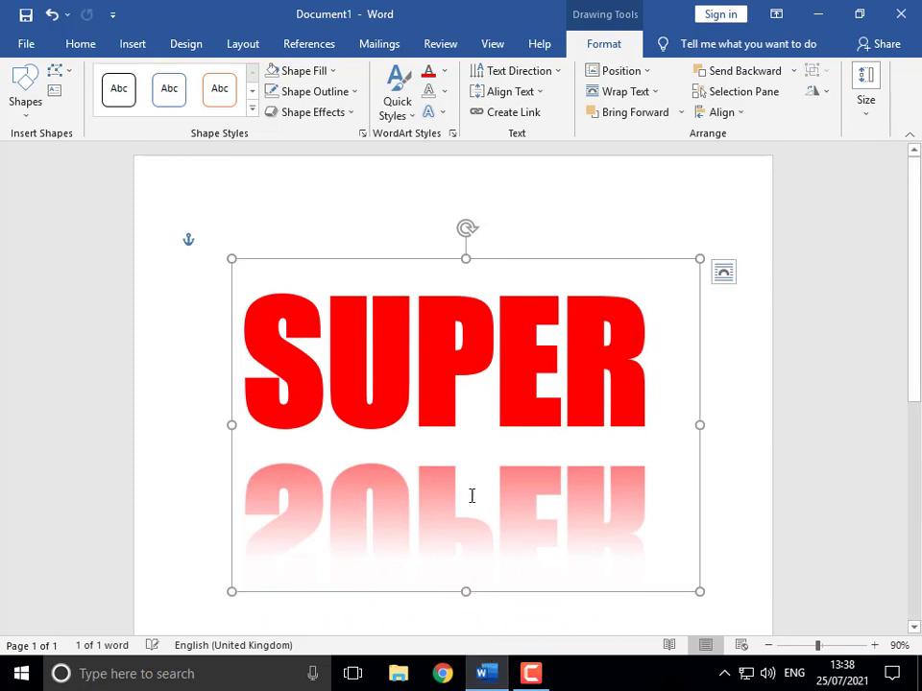
Step: Preview a glow variation on the SUPER text and remove its reflection
left_click(441, 115)
mouse_move(478, 231)
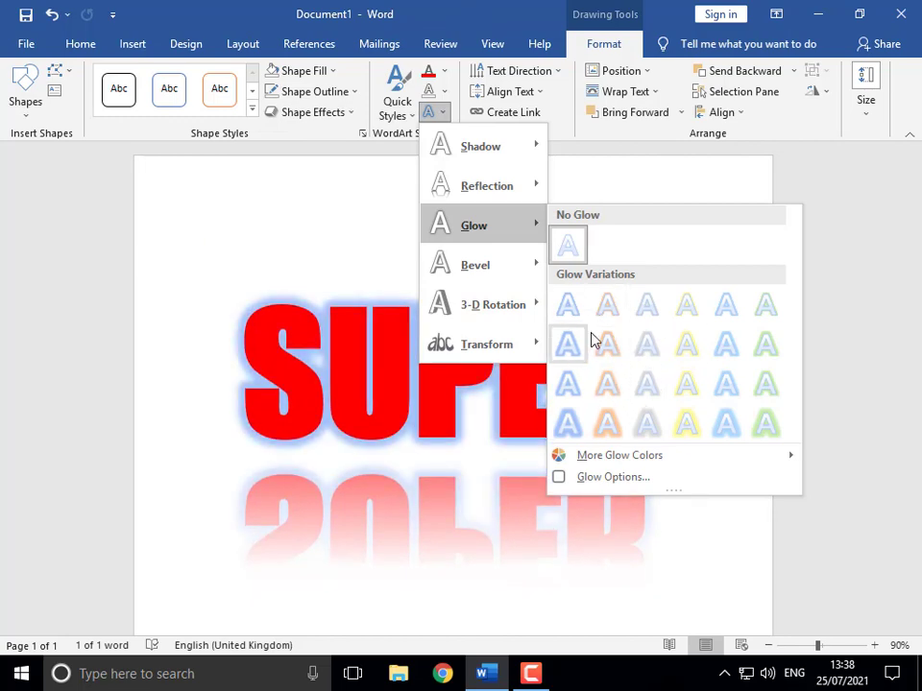
left_click(581, 219)
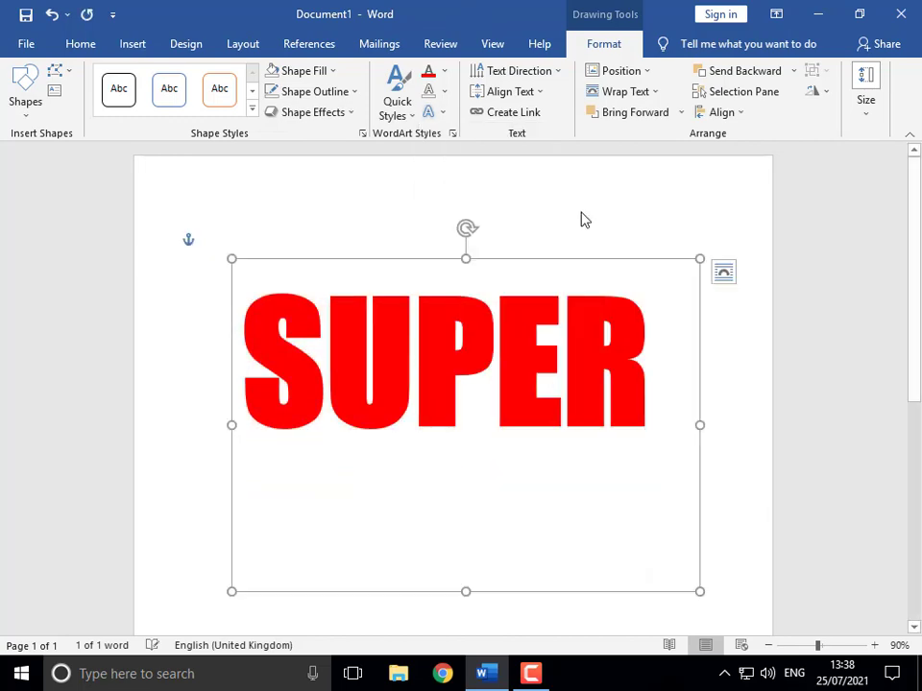
Step: Apply the octagon-like warp, second in the first Warp row, to the text and adjust it so both ends taper almost to points
left_click(443, 92)
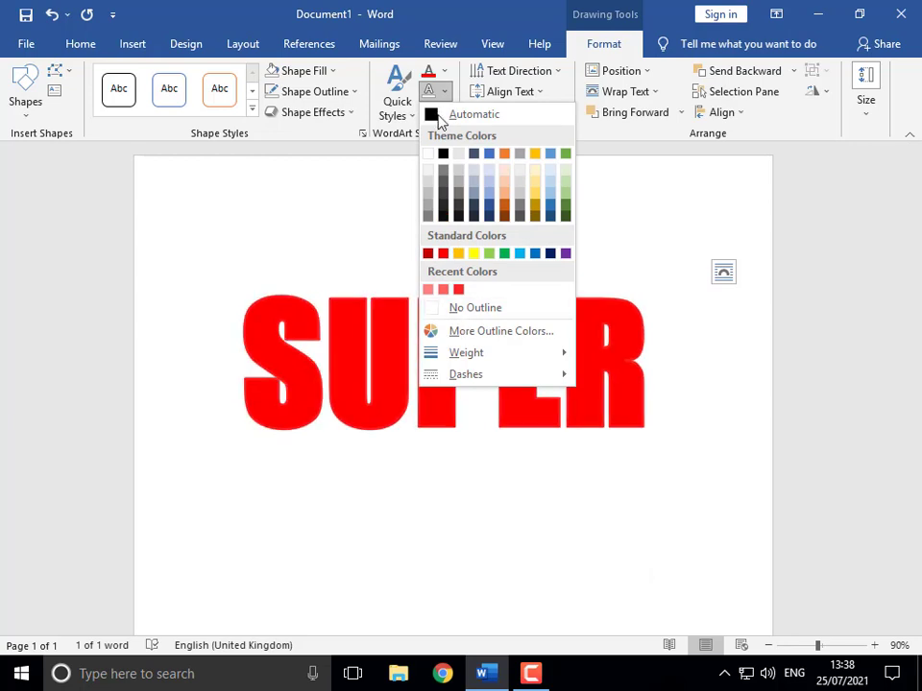
left_click(438, 115)
left_click(441, 115)
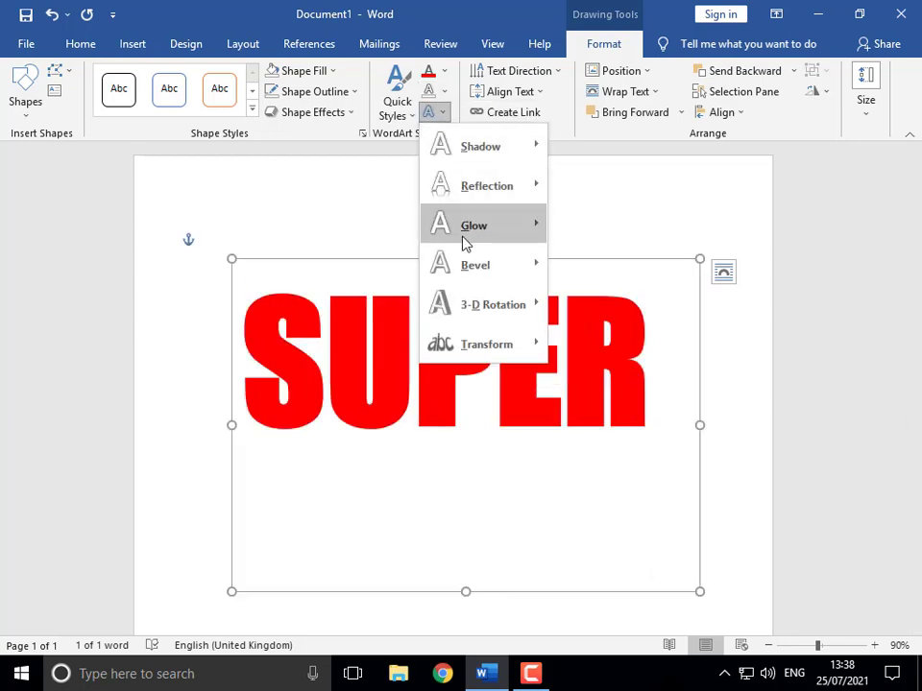
mouse_move(471, 272)
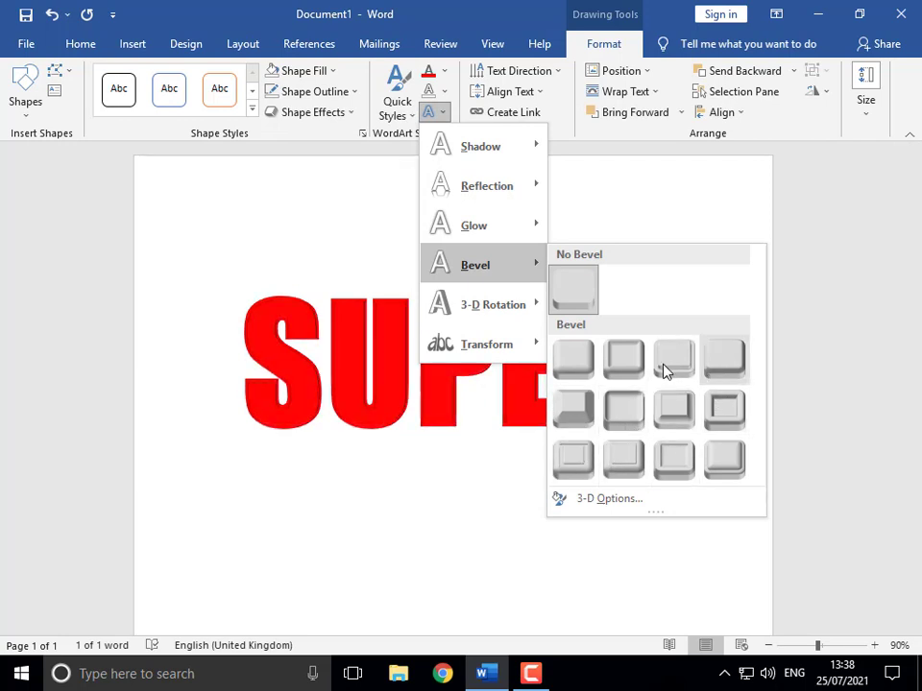
mouse_move(501, 312)
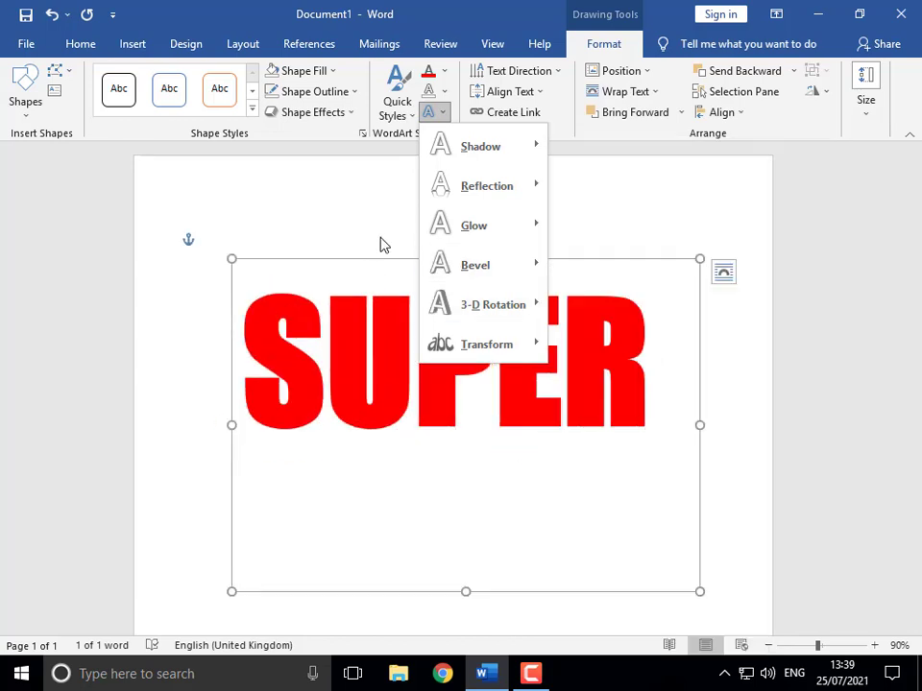
mouse_move(487, 342)
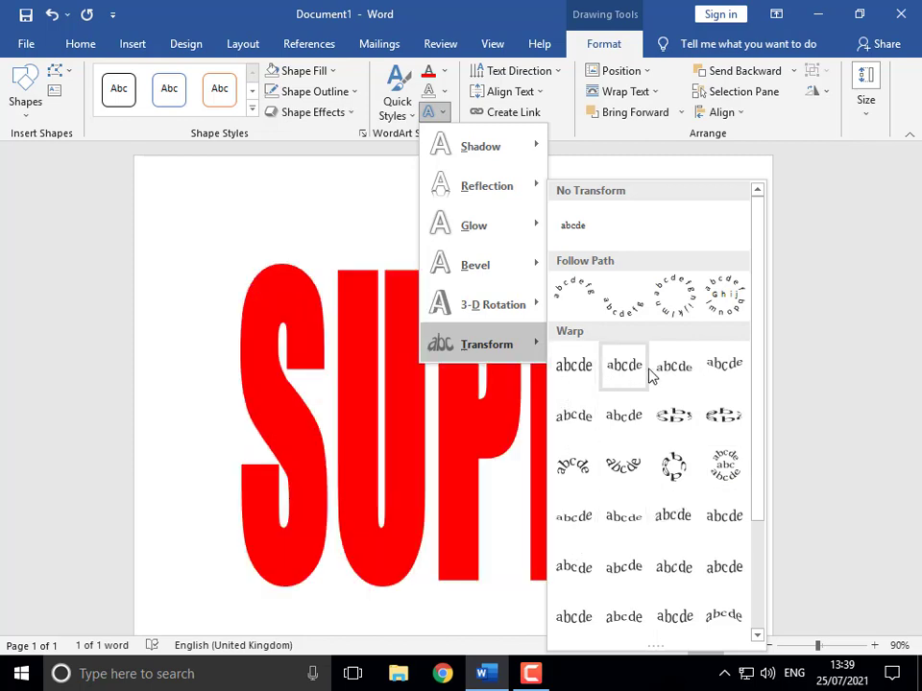
left_click(626, 370)
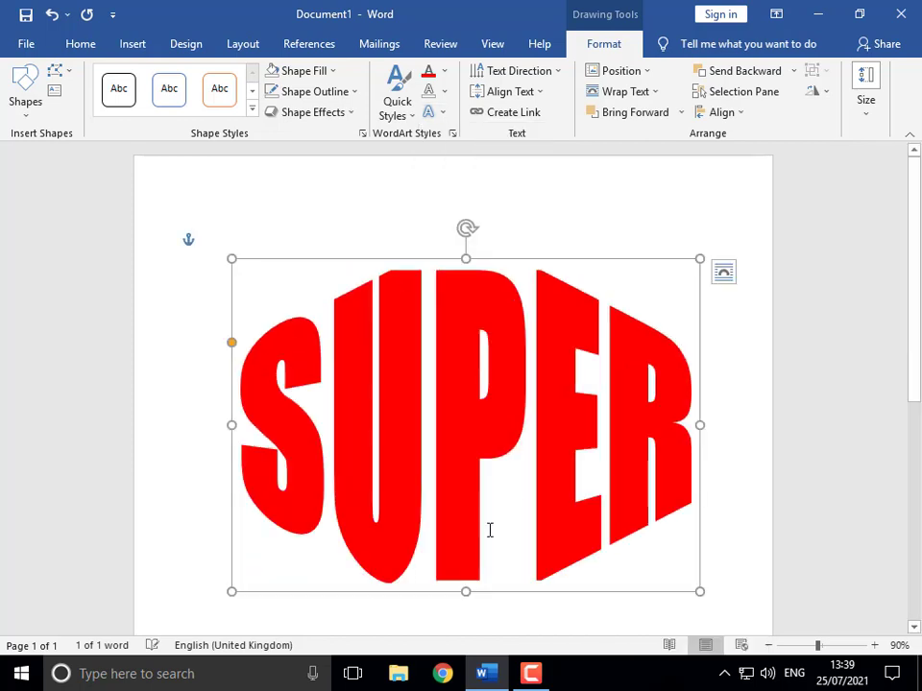
left_click_drag(234, 344, 231, 403)
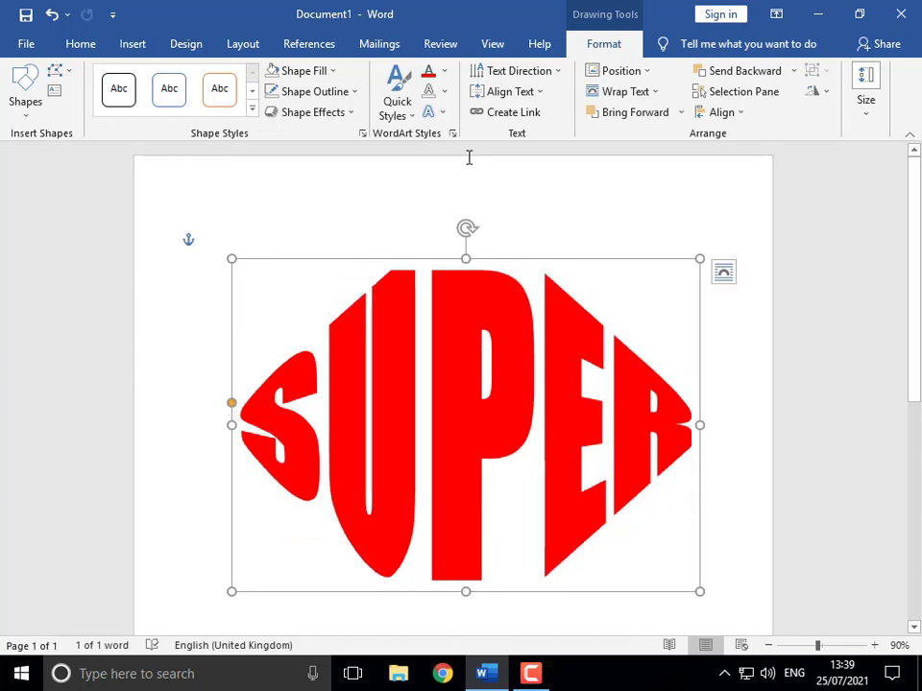
Step: Apply the ring-shaped warp, fourth in the second Warp row, and adjust it to make the ring of letters thinner
left_click(444, 114)
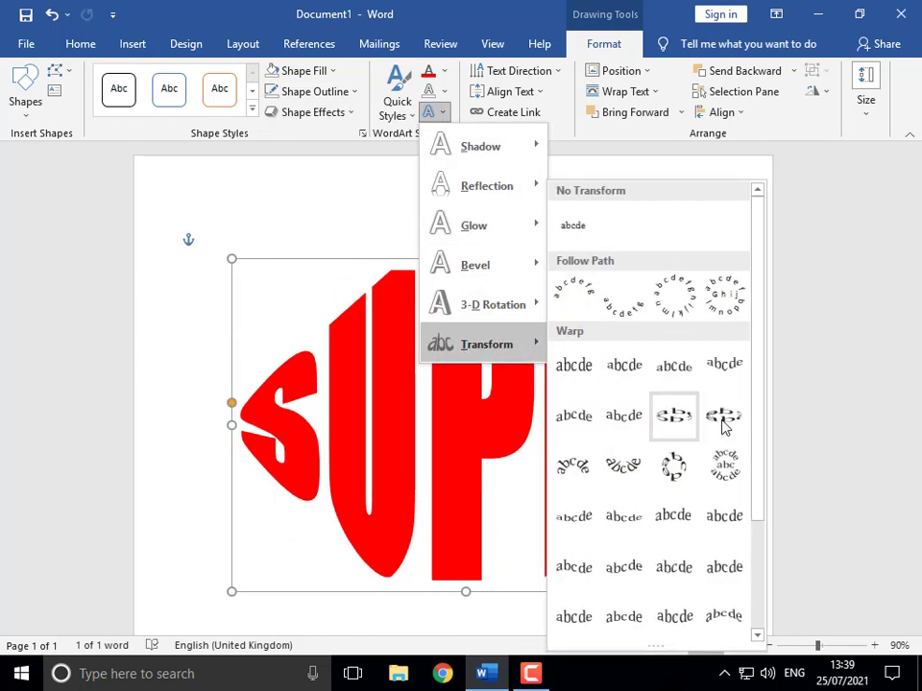
left_click(725, 428)
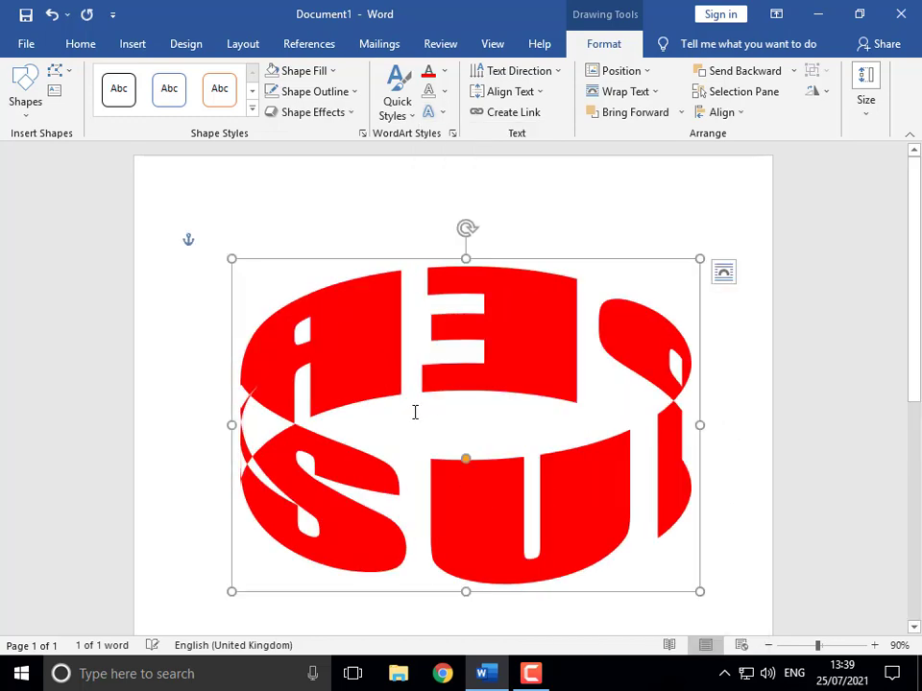
left_click_drag(467, 465, 470, 522)
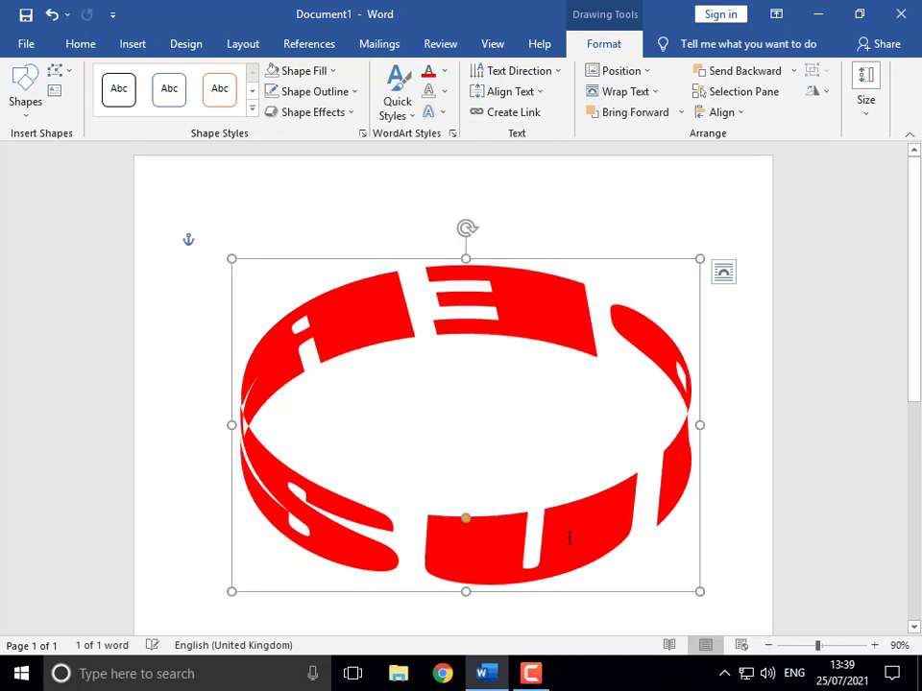
Step: Apply the warp with an arched lower edge, fourth in the sixth Warp row, and lower its arch slightly
left_click(435, 116)
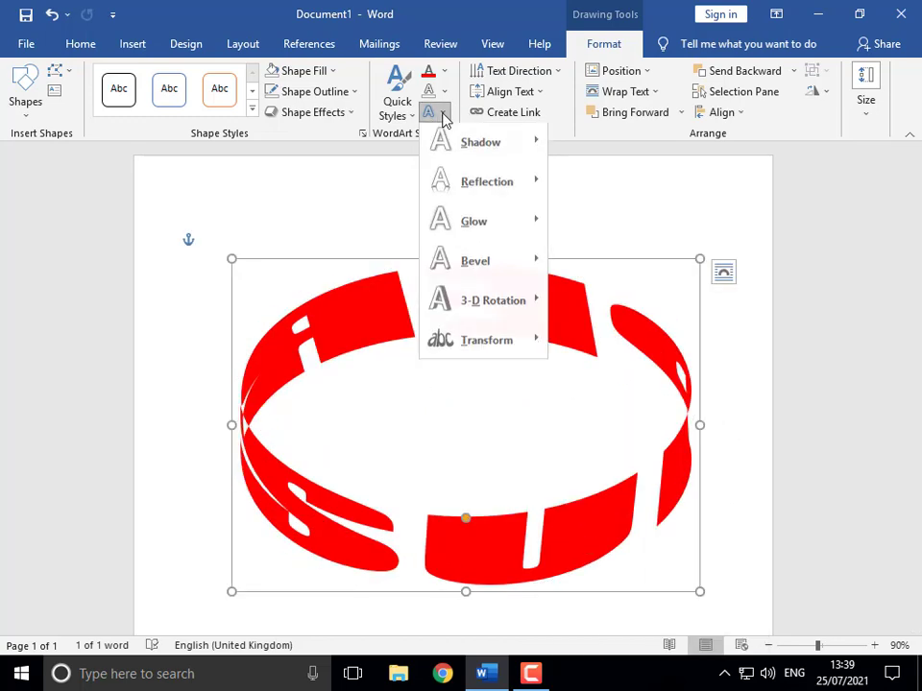
mouse_move(487, 353)
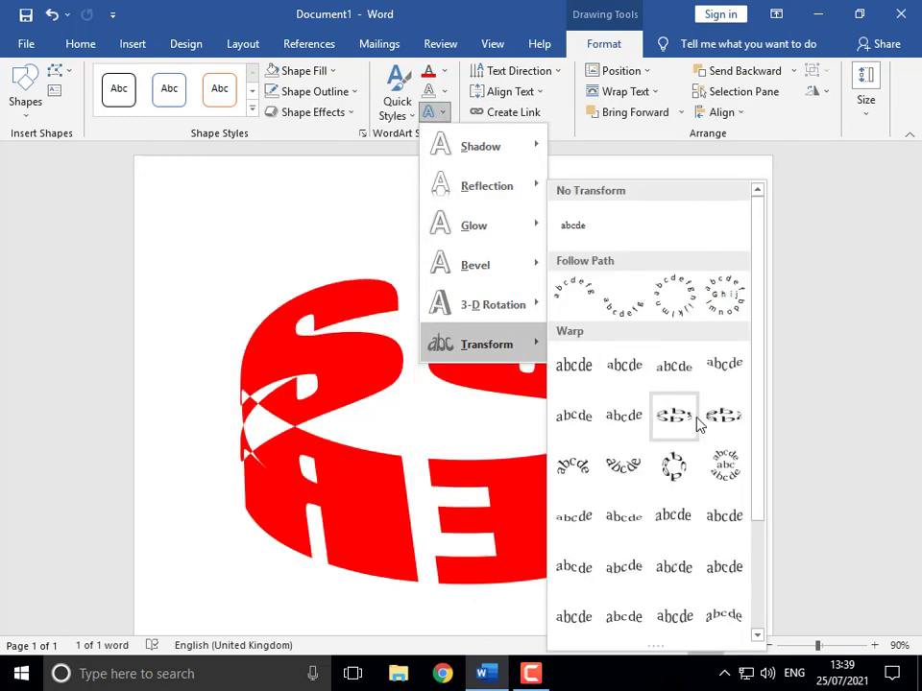
scroll(759, 437, "down", 1)
scroll(759, 437, "down", 2)
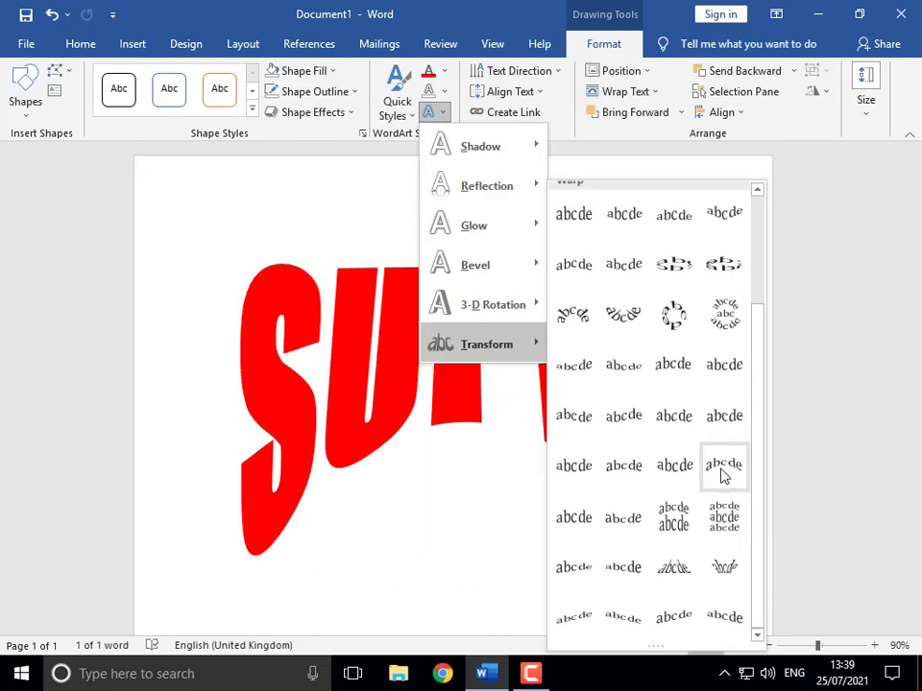
left_click(723, 473)
left_click_drag(463, 426, 468, 458)
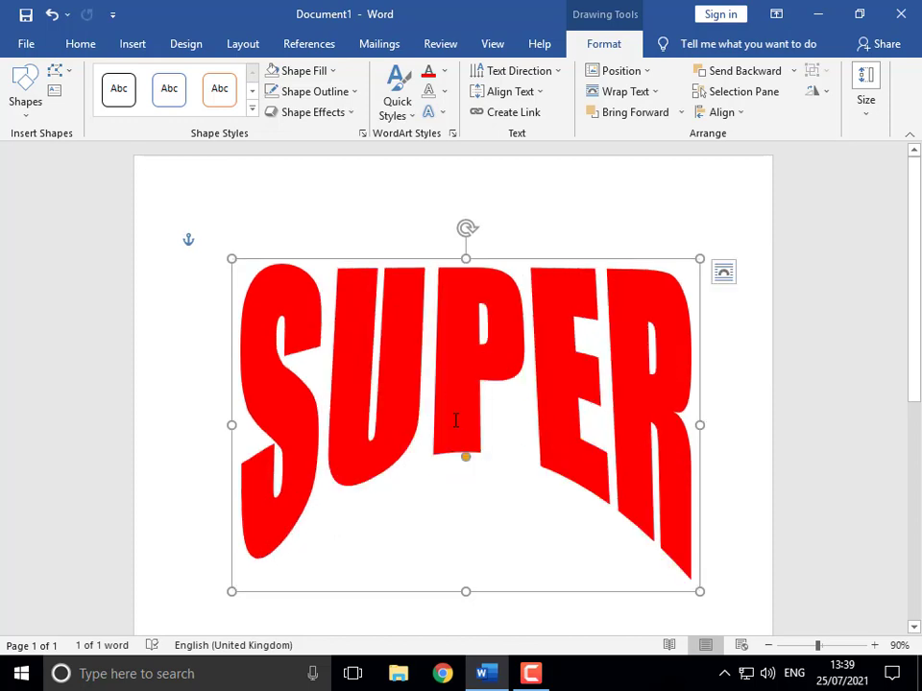
Step: Apply the warp that narrows the text toward its upper edge, third in the eighth Warp row
left_click(431, 112)
mouse_move(485, 351)
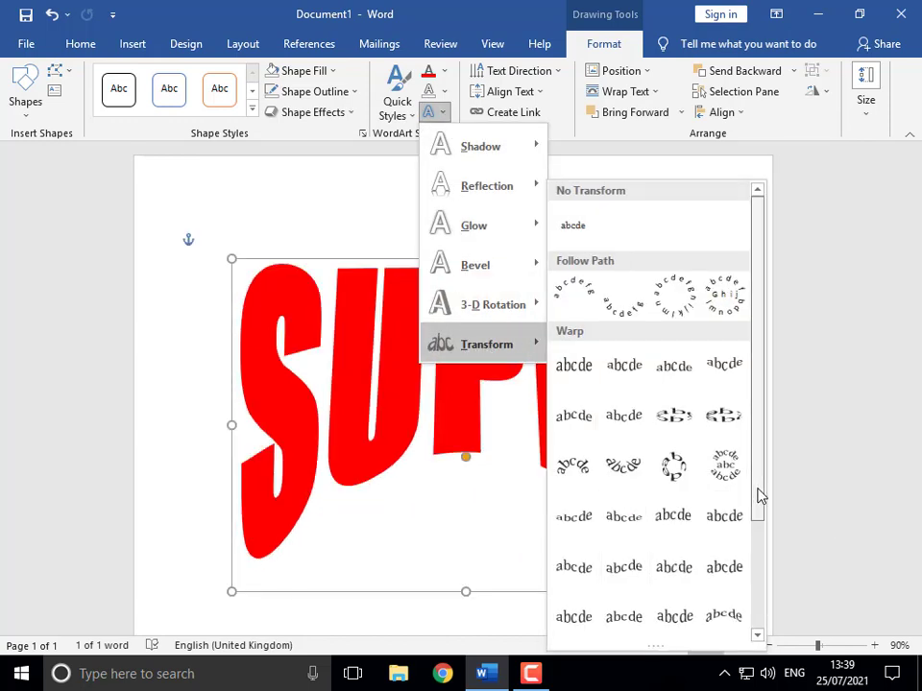
left_click_drag(760, 496, 762, 628)
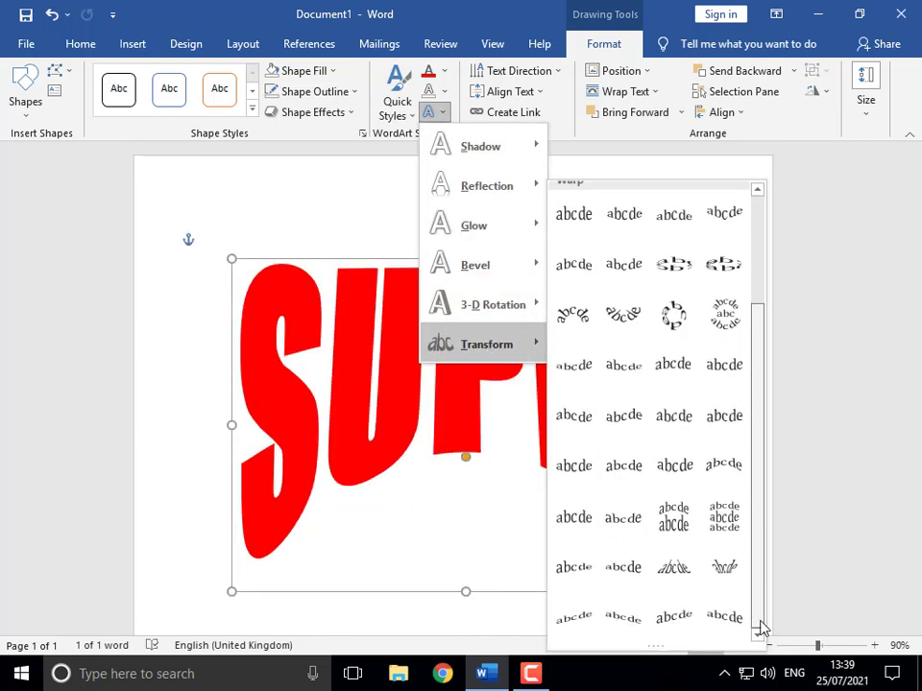
left_click(675, 570)
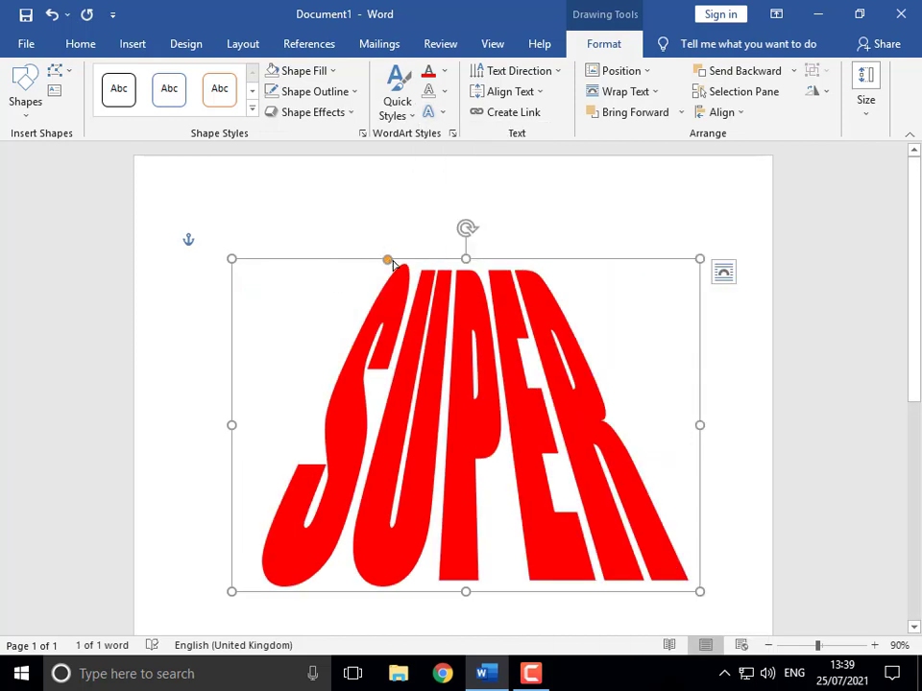
Step: Widen the upper edge of the warped SUPER text and clear all its character formatting
left_click_drag(388, 260, 287, 265)
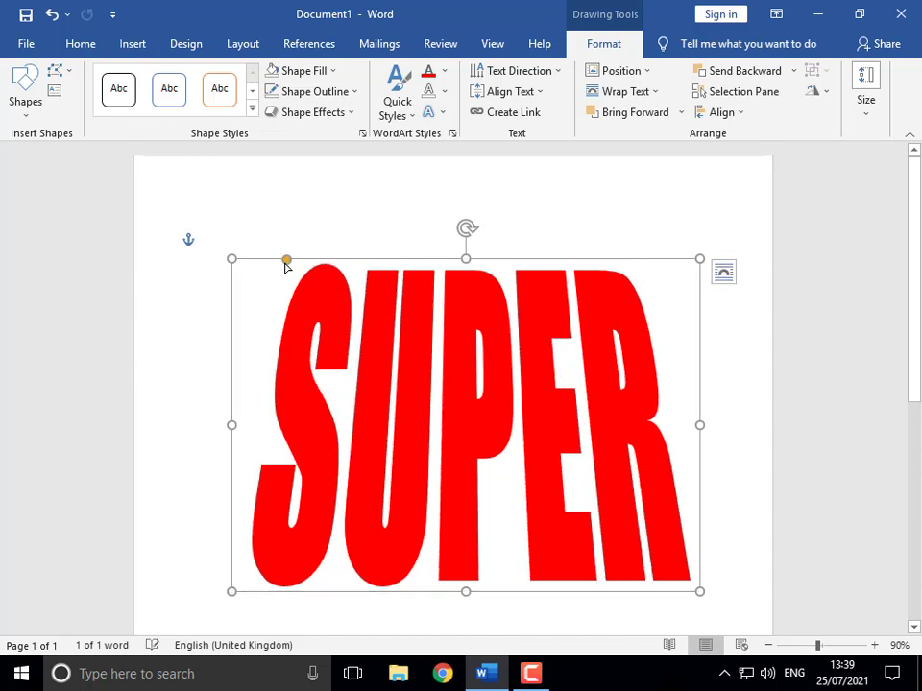
double_click(503, 460)
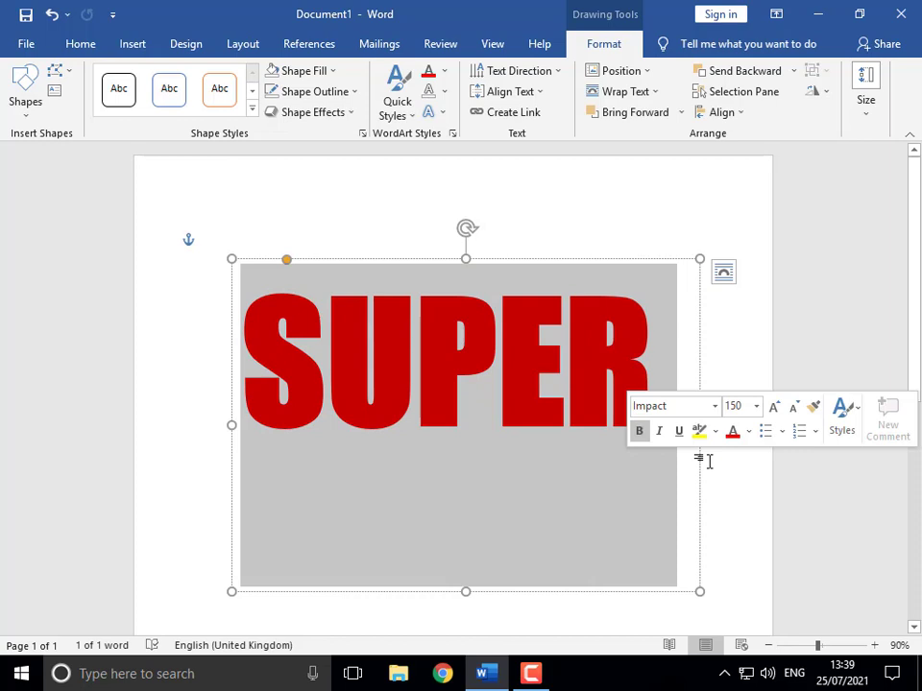
key("ctrl+space")
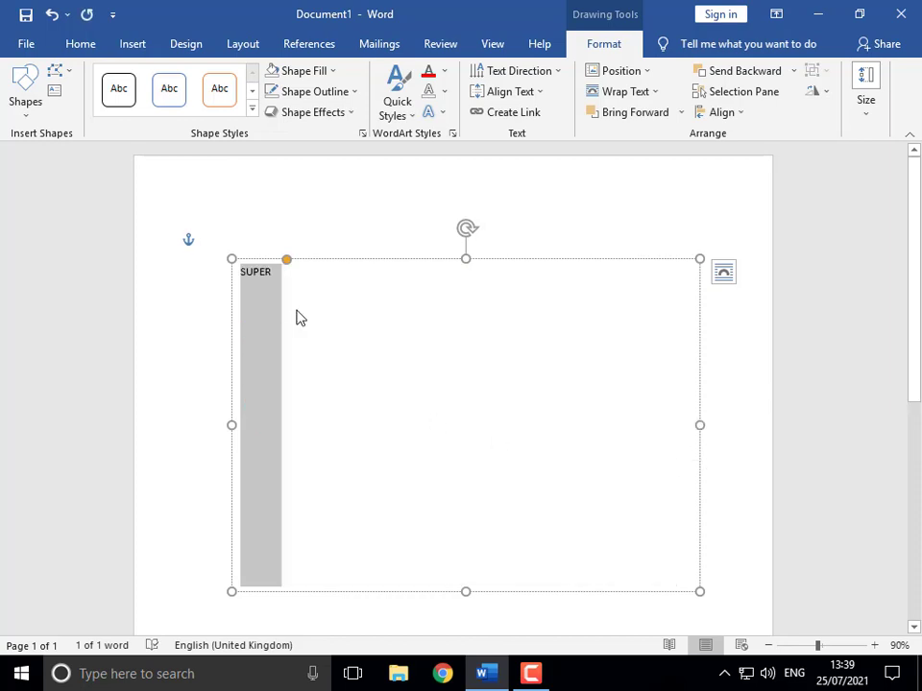
Step: Append TECH INSTITUTE after SUPER in the WordArt box
left_click(284, 279)
left_click_drag(284, 279, 240, 278)
left_click(288, 285)
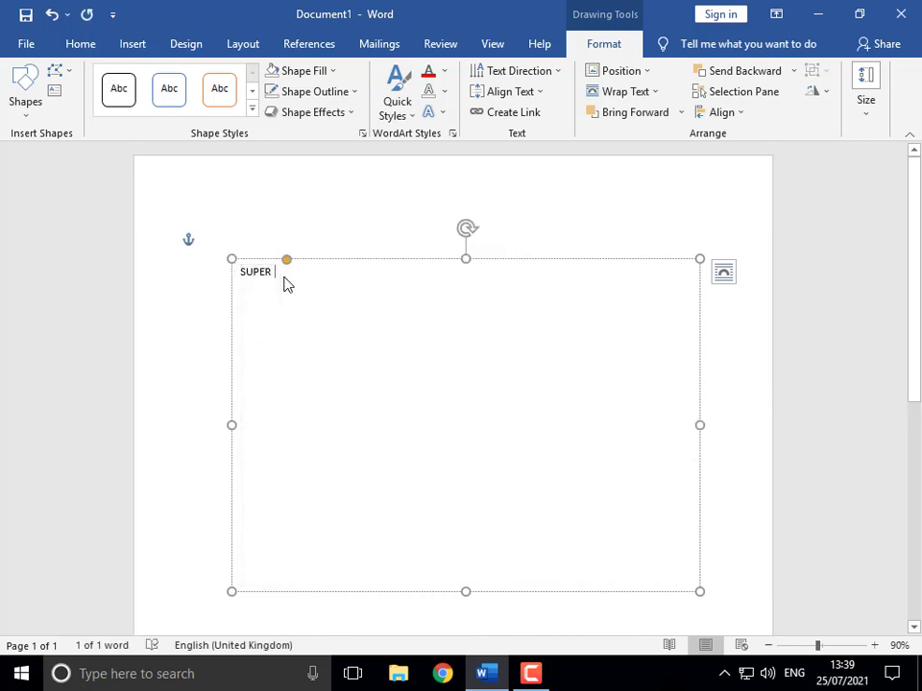
type("TECH INSTITUTE")
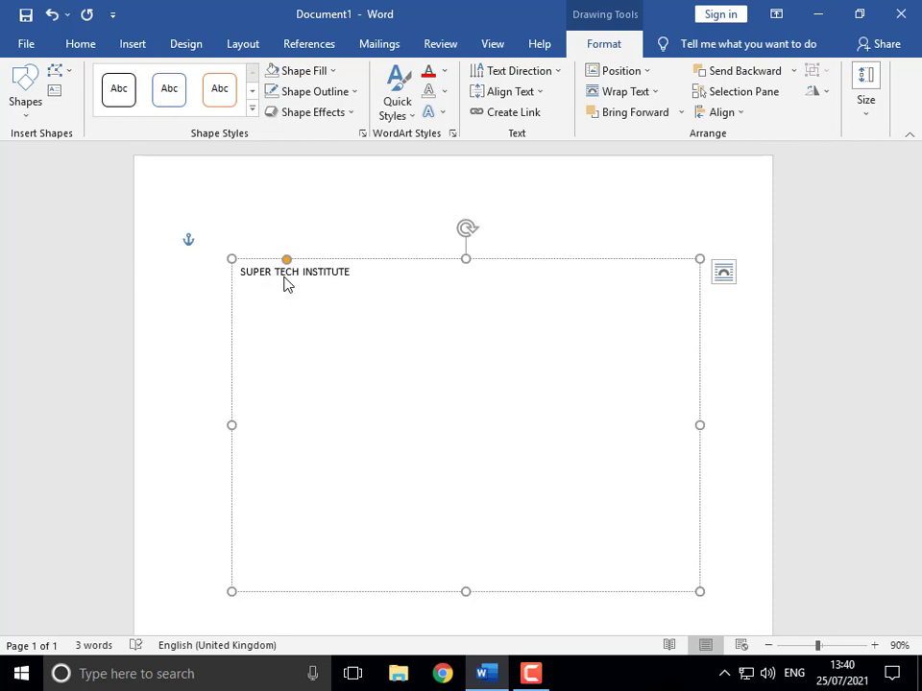
Step: Enlarge the whole SUPER TECH INSTITUTE text to the largest size step that still fits on one line of the box
left_click_drag(391, 288, 198, 284)
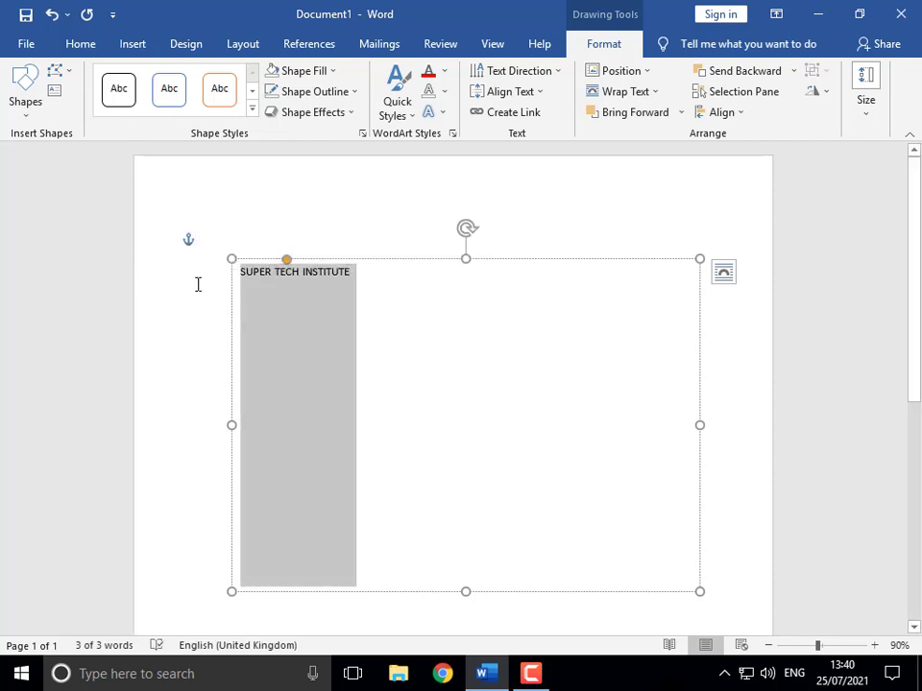
key("ctrl+shift+period")
key("ctrl+shift+period")
key("ctrl+shift+period")
key("ctrl+shift+period")
key("ctrl+shift+period")
key("ctrl+shift+period")
key("ctrl+shift+period")
key("ctrl+shift+period")
key("ctrl+shift+period")
key("ctrl+shift+period")
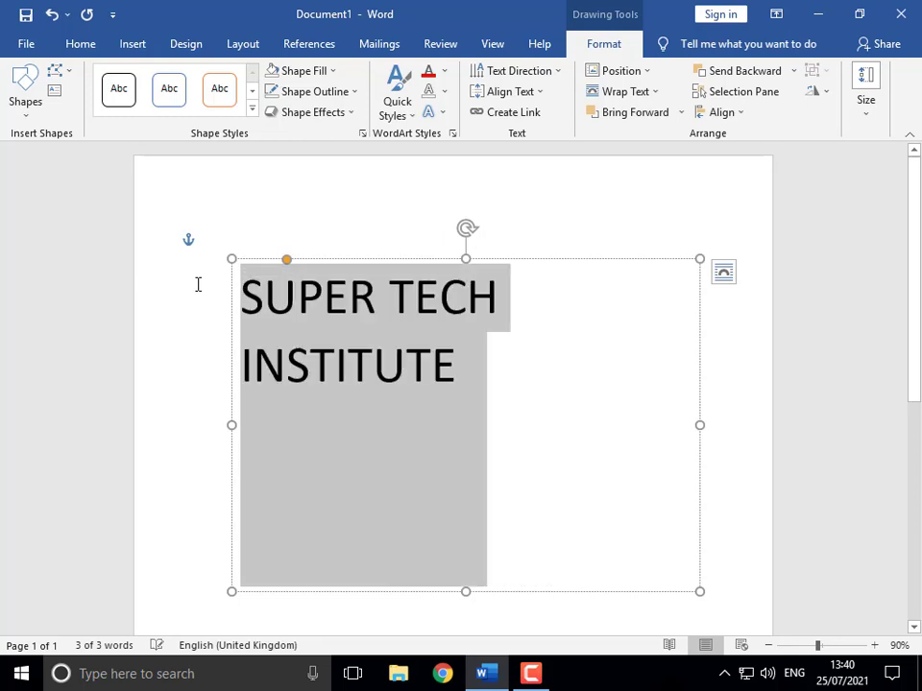
key("ctrl+shift+comma")
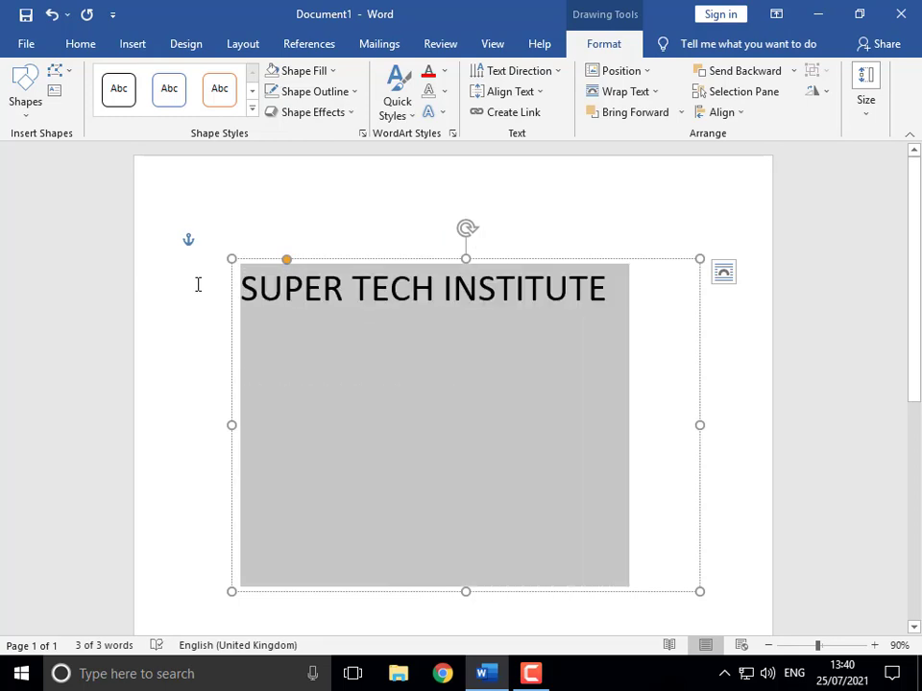
Step: Reshape the WordArt box into a low, wide strip and shift it toward the page's left edge
left_click_drag(467, 592, 466, 348)
left_click_drag(699, 304, 772, 303)
left_click_drag(568, 351, 506, 348)
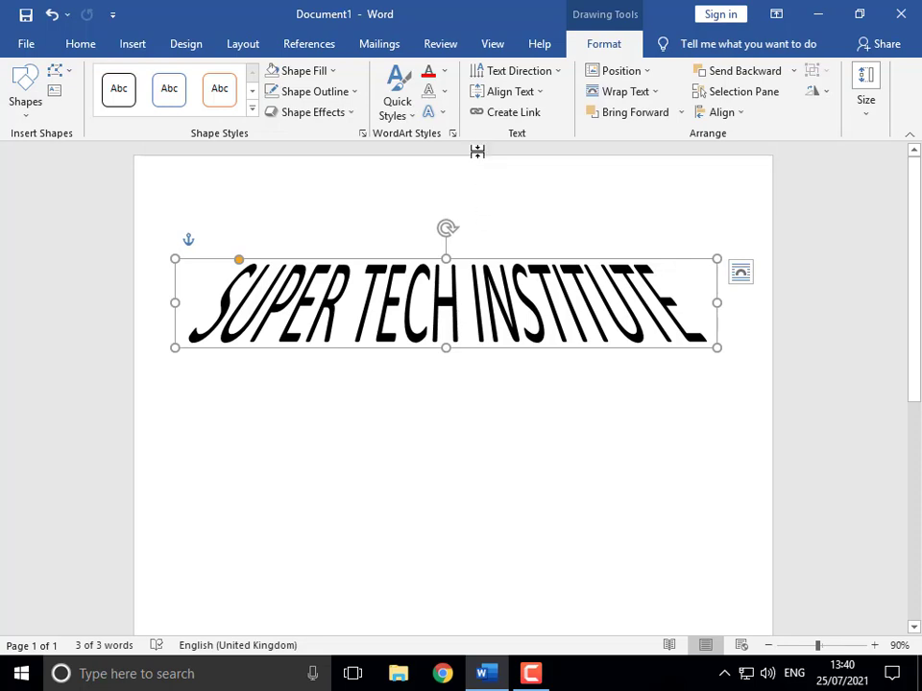
Step: Remove the warp from the SUPER TECH INSTITUTE text by applying No Transform
left_click(440, 113)
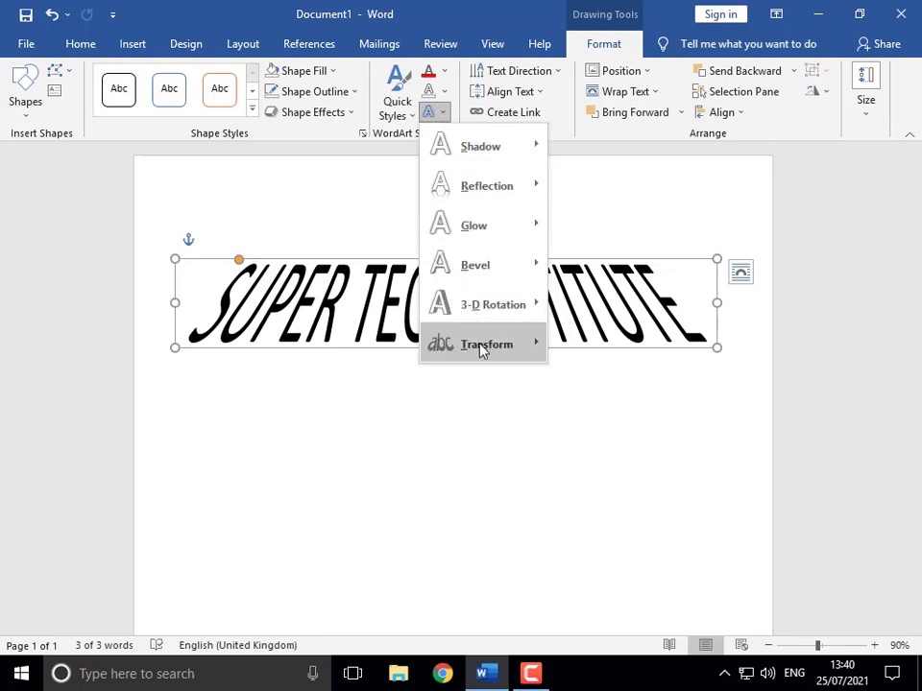
mouse_move(481, 350)
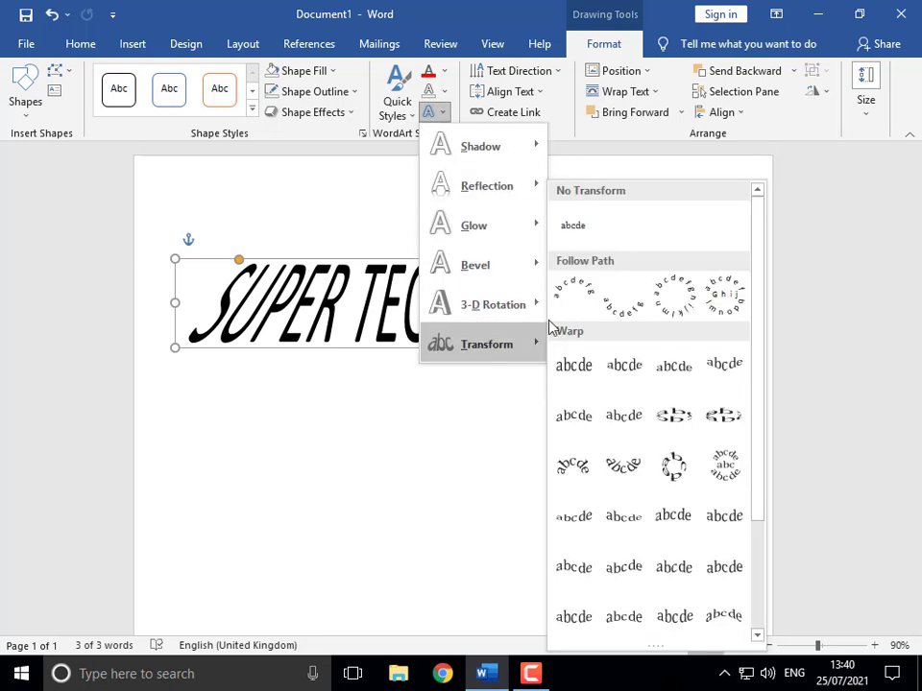
left_click(575, 236)
Step: Enlarge the SUPER TECH INSTITUTE text by one size step and make its box slightly wider and shorter
left_click_drag(552, 295, 52, 298)
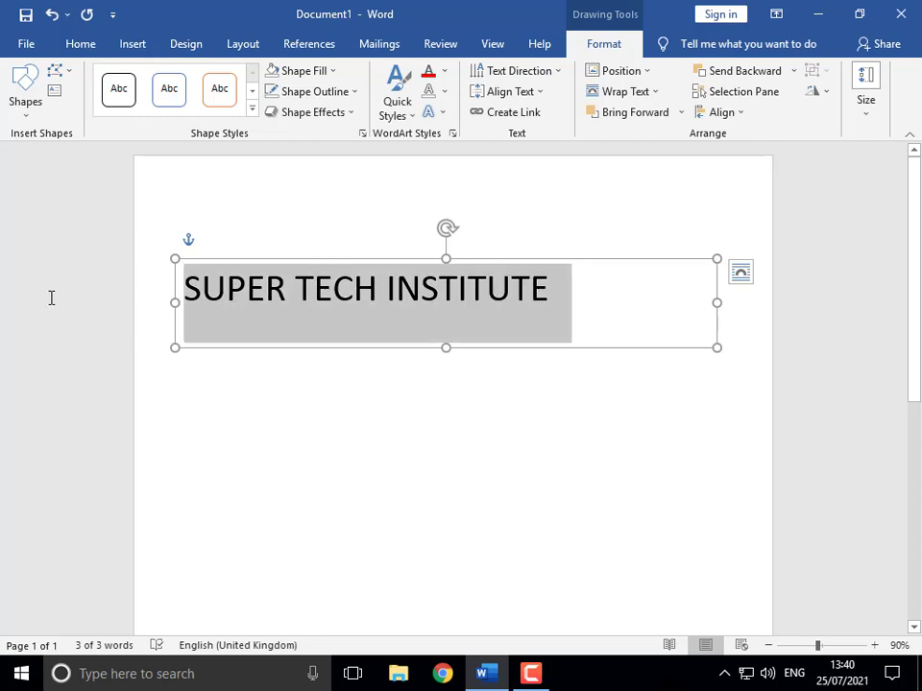
key("ctrl+shift+period")
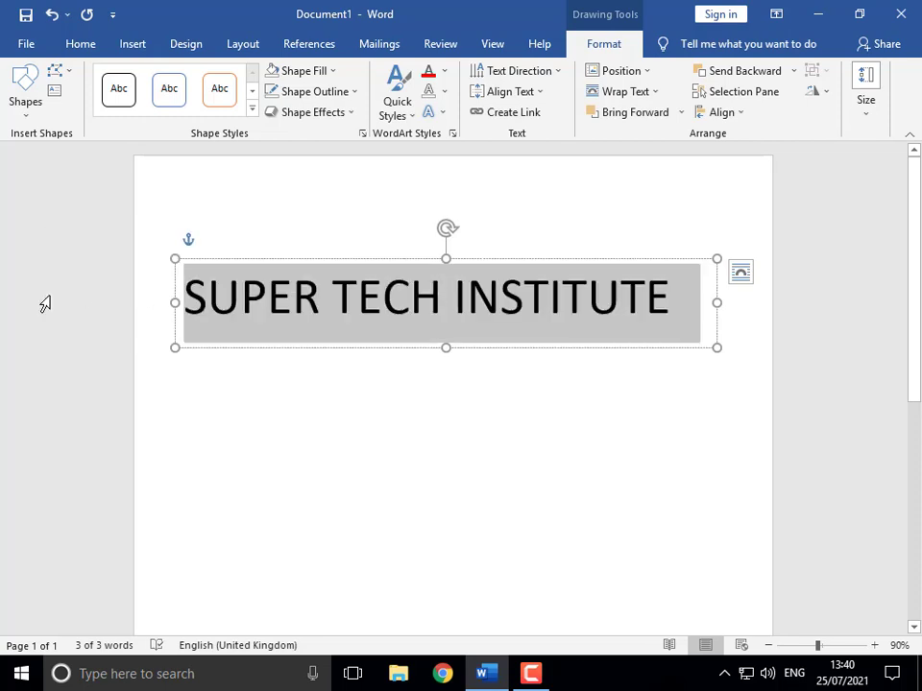
mouse_move(721, 347)
left_mouse_down()
mouse_move(735, 346)
mouse_move(728, 338)
left_mouse_up()
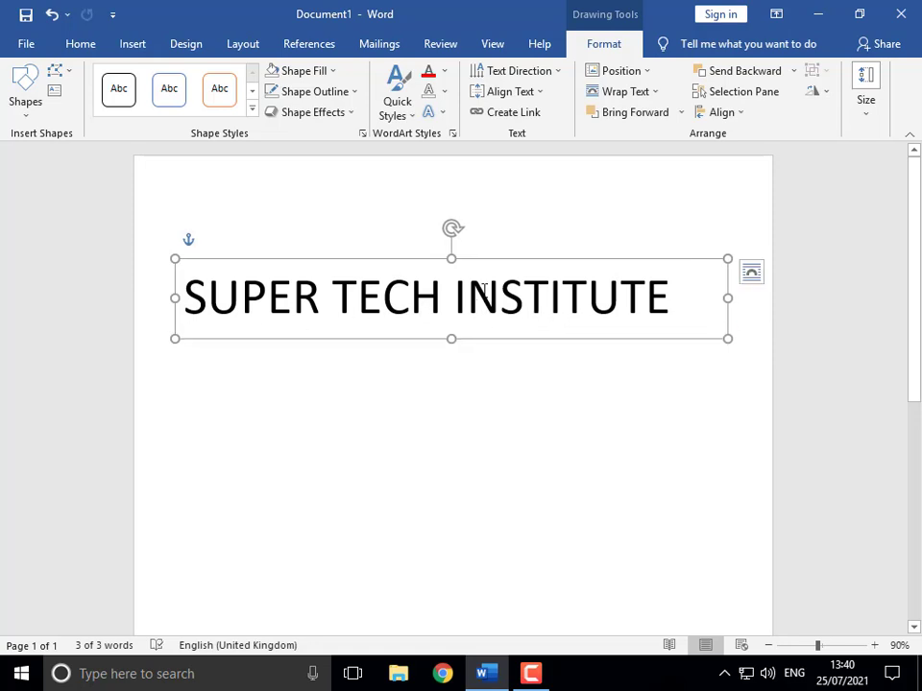
Step: Apply the upward arch Follow Path transform, reshape the box so the text forms a semicircle, and move it toward the page centre
left_click(438, 113)
mouse_move(466, 348)
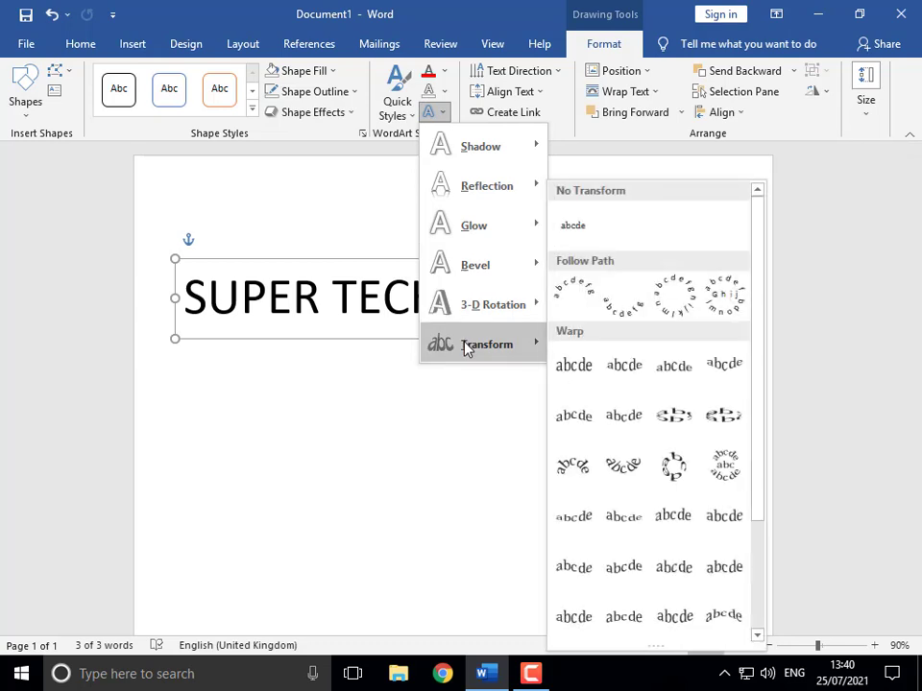
left_click(574, 298)
left_click_drag(455, 341, 452, 567)
left_click_drag(725, 412, 457, 547)
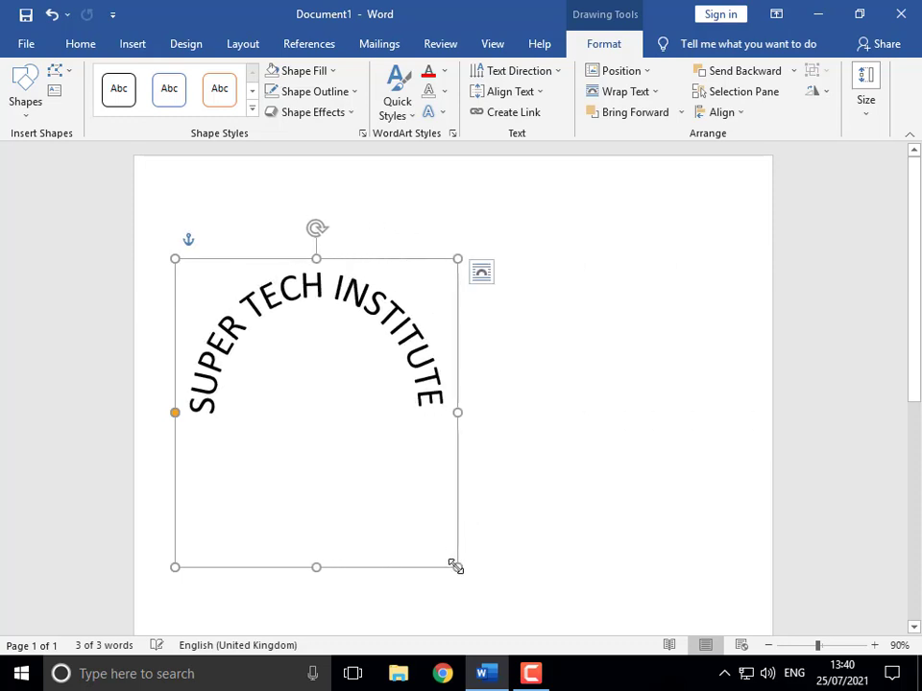
left_click_drag(457, 566, 568, 524)
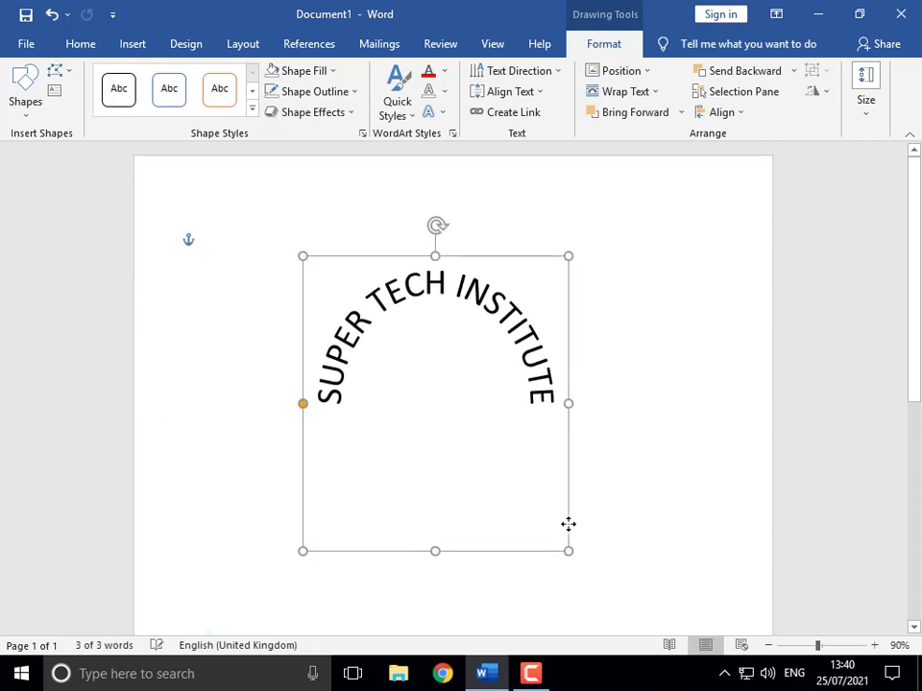
Step: Apply the circle Follow Path transform, third in its row, and shrink the box so the text curves around most of a ring
left_click(442, 113)
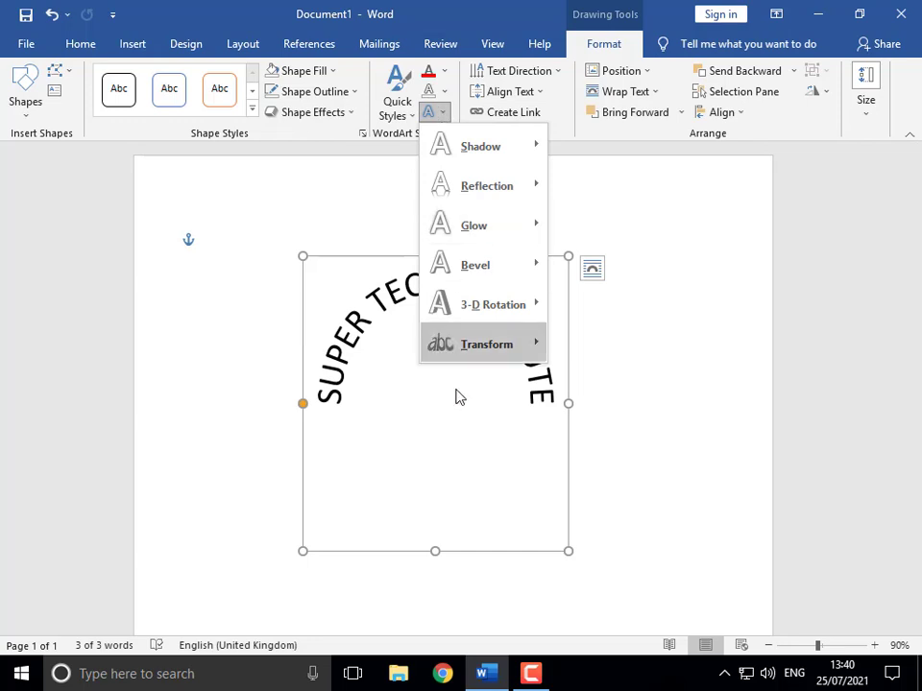
mouse_move(485, 347)
left_click(682, 306)
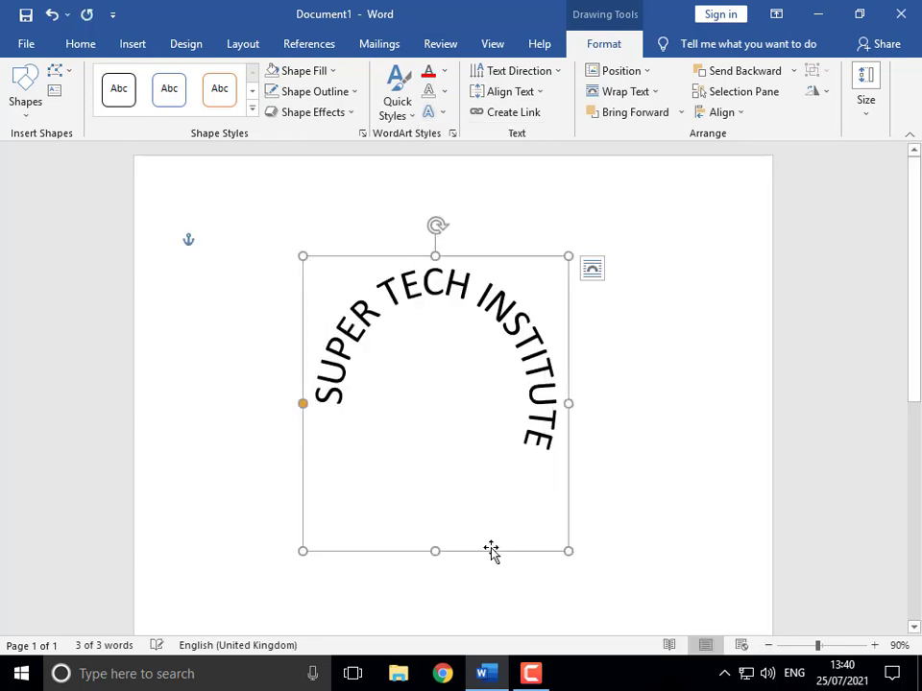
left_click_drag(568, 551, 471, 434)
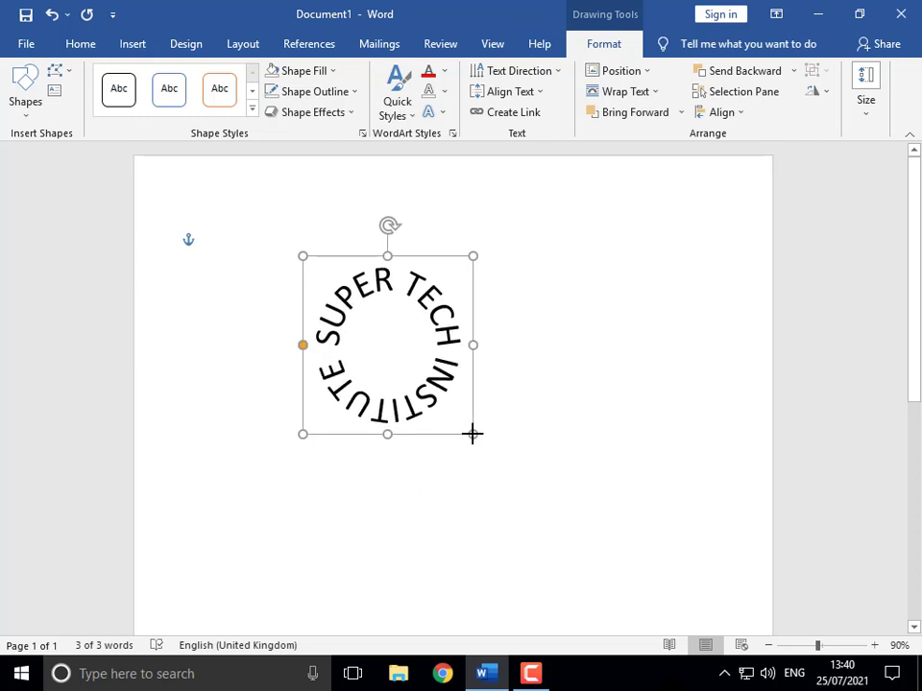
left_click_drag(471, 435, 472, 459)
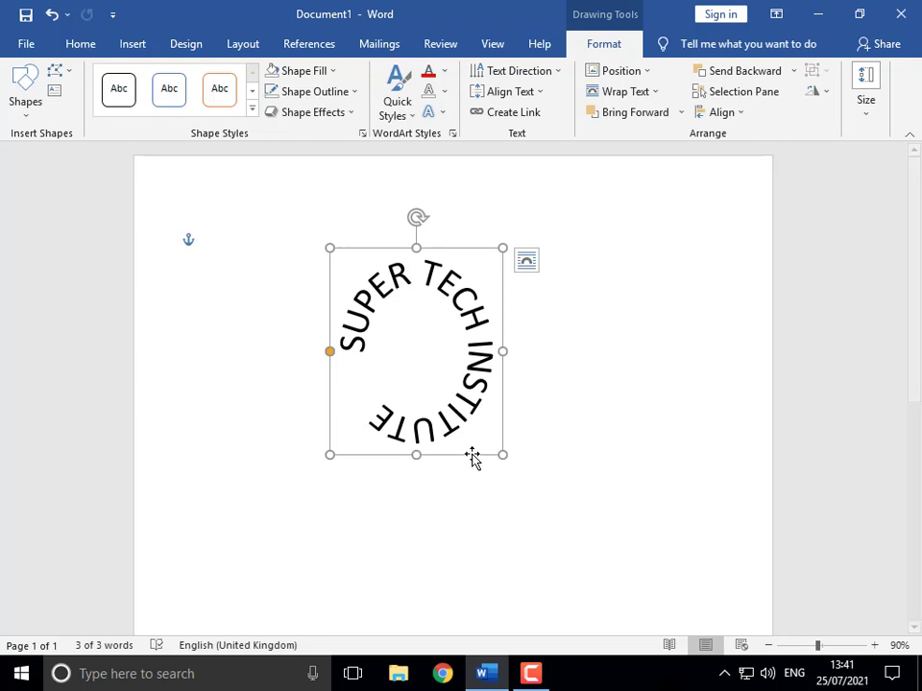
Step: Delete the circular WordArt and draw a tall text box near the upper part of the empty page
key("Delete")
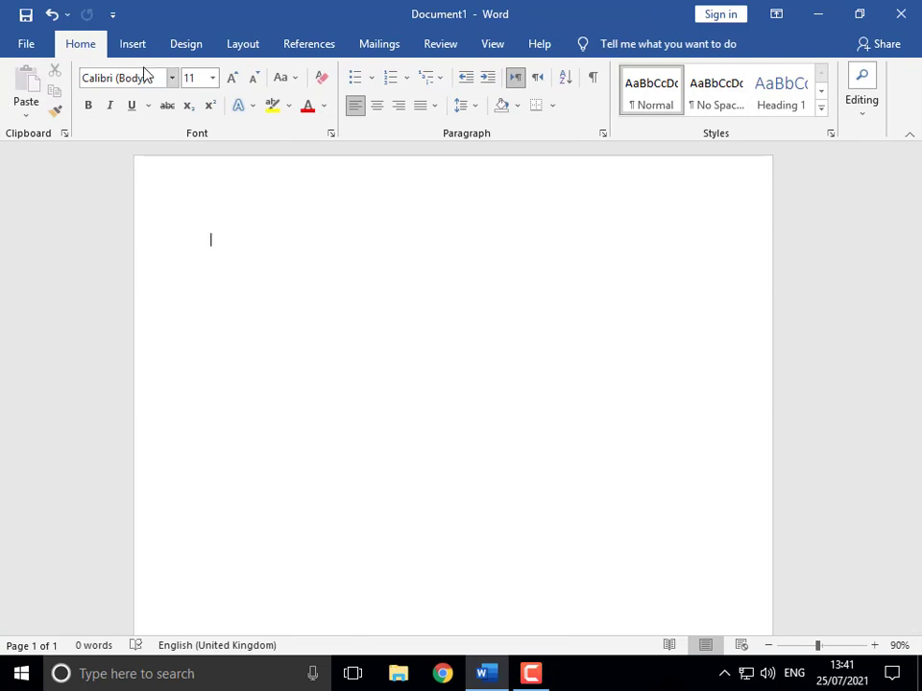
left_click(142, 50)
left_click(208, 73)
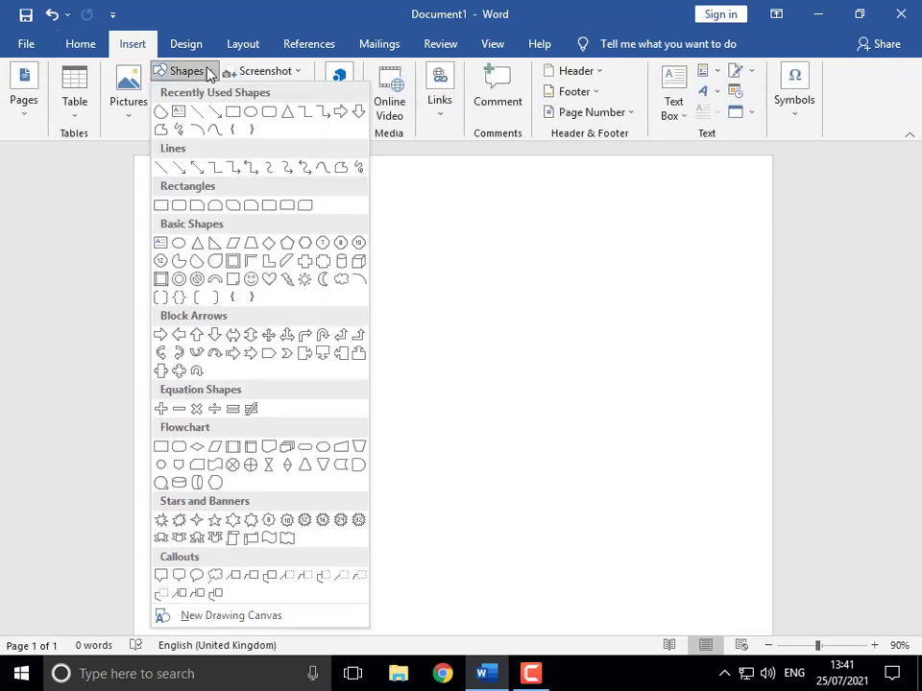
left_click(179, 111)
left_click_drag(287, 223, 480, 538)
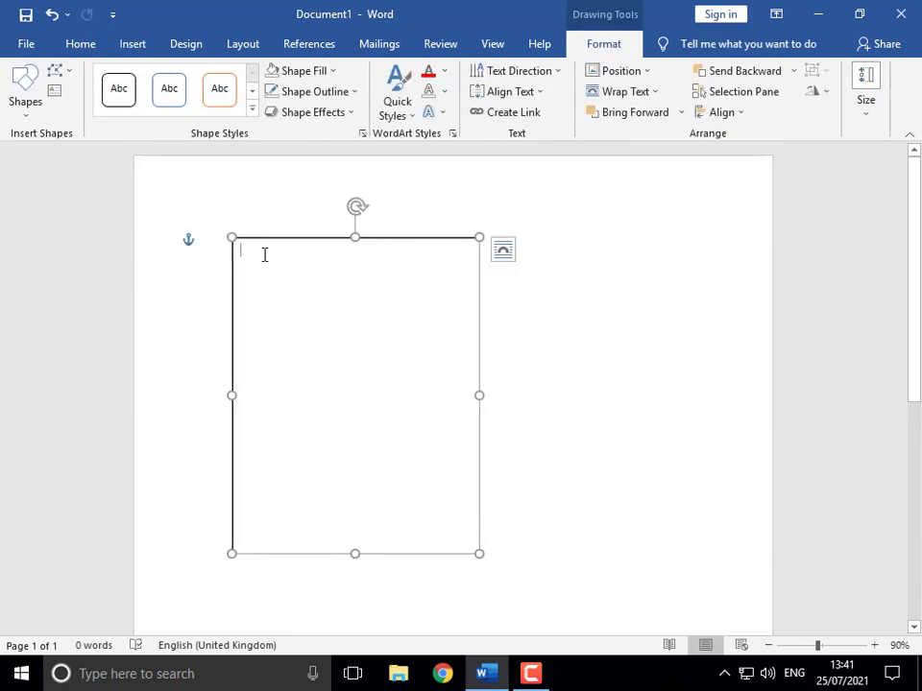
Step: Fill the text box with sample paragraphs using =RAND() and make the box slightly smaller
type("=RA")
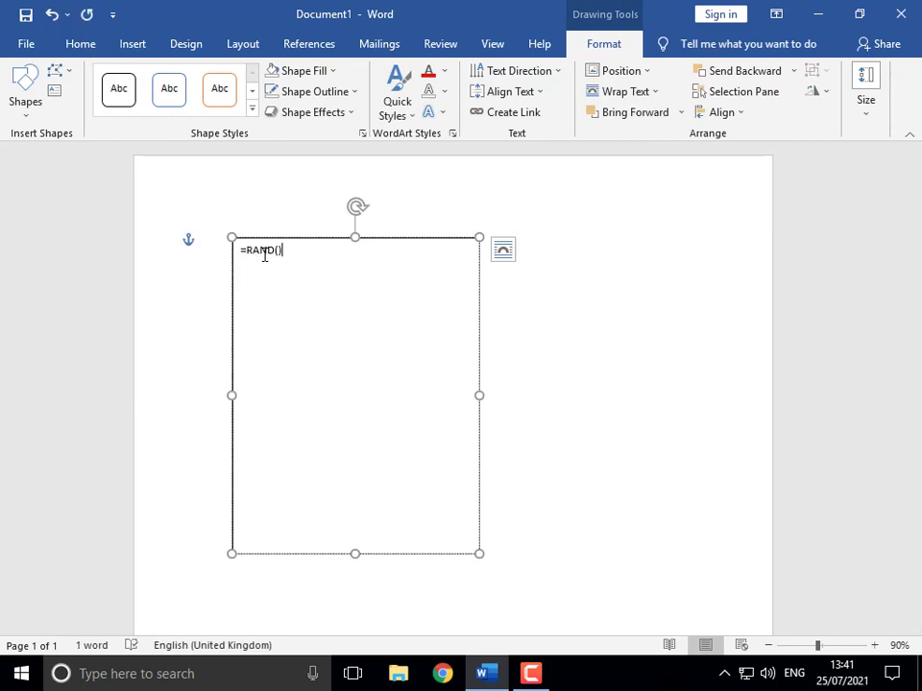
type("ND()")
key("Return")
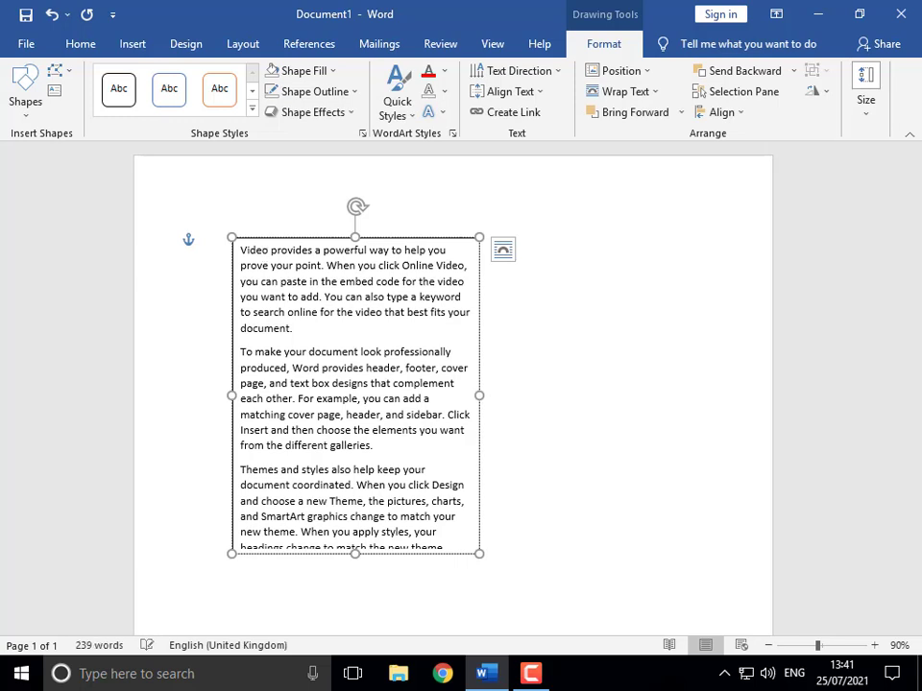
left_click_drag(476, 543, 473, 538)
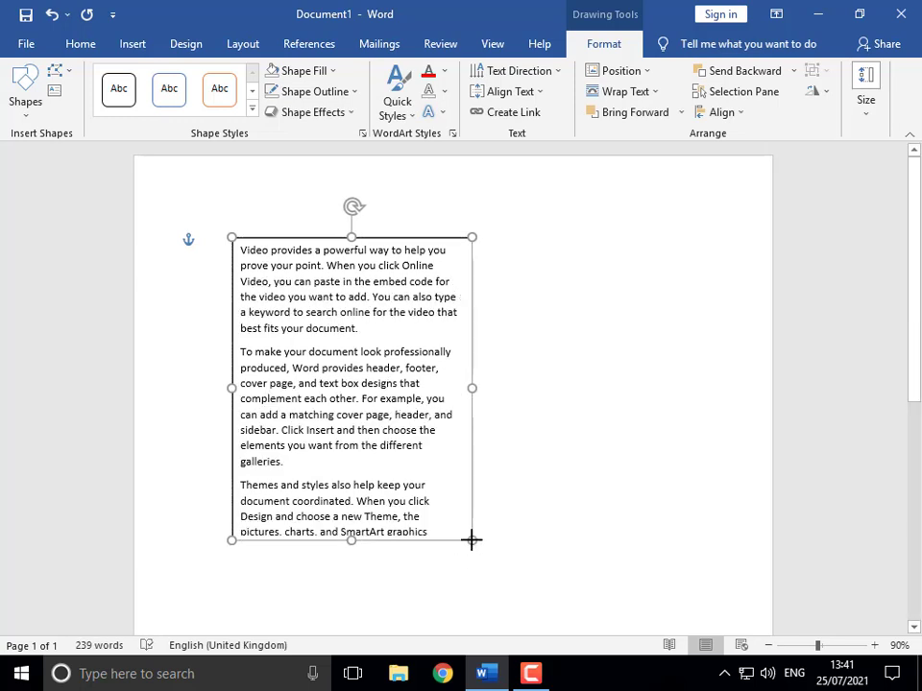
Step: Try the text box's text direction rotated 90° and 270°, and return it to Horizontal
left_click(529, 75)
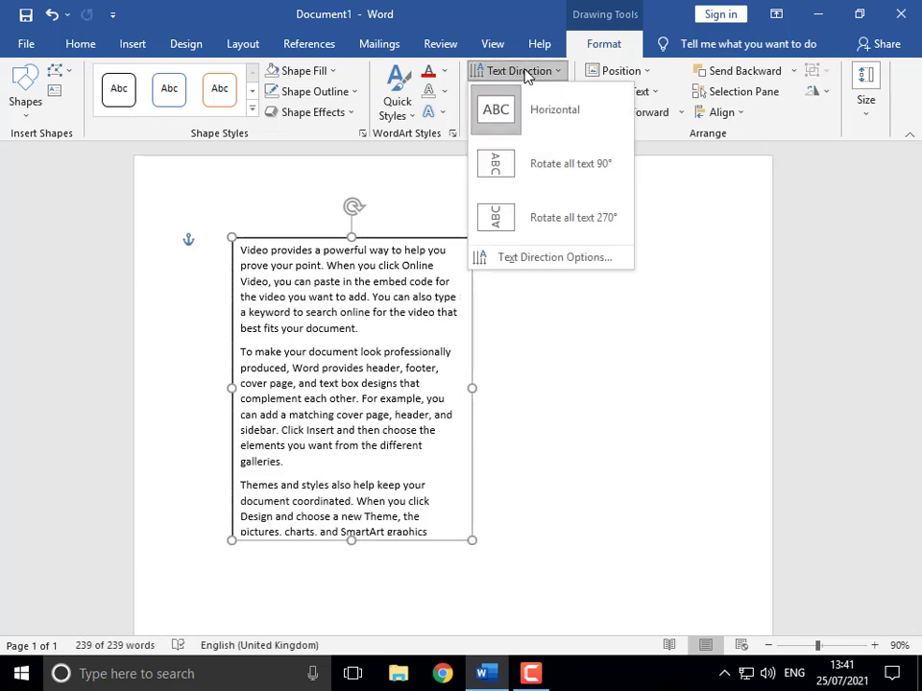
left_click(549, 183)
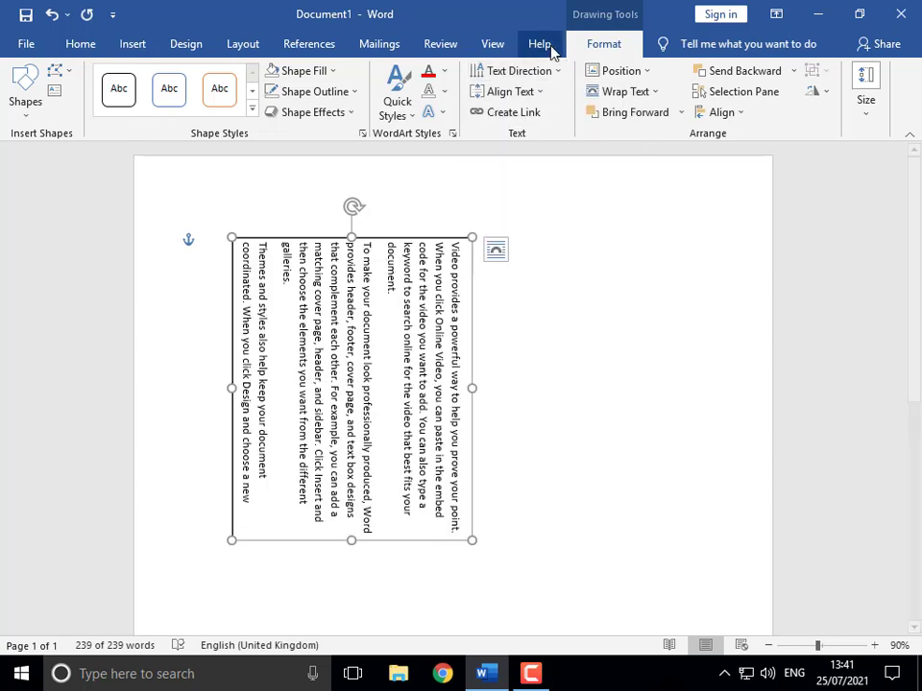
left_click(540, 71)
left_click(544, 226)
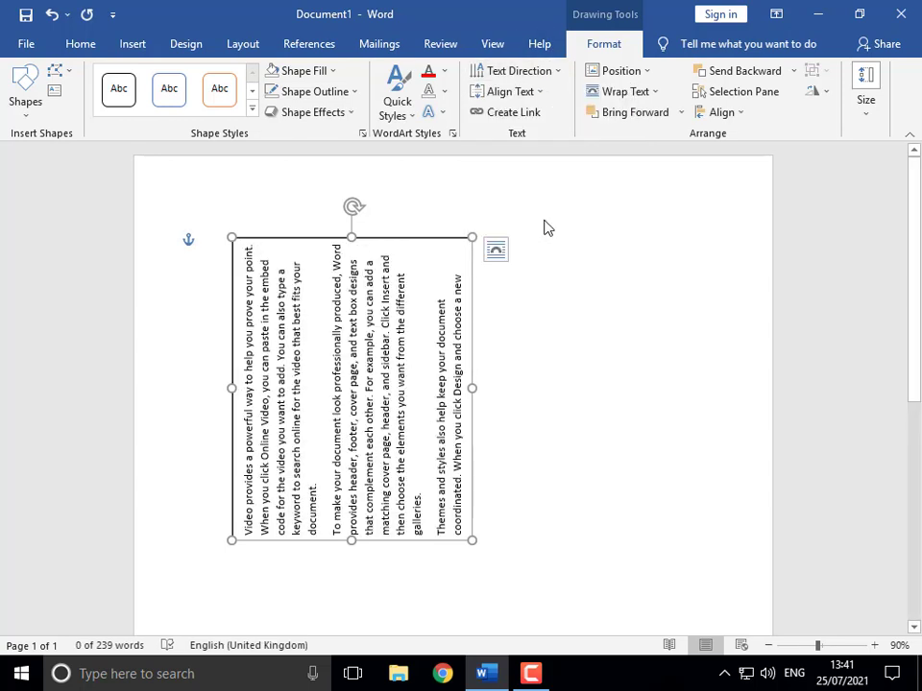
left_click(552, 76)
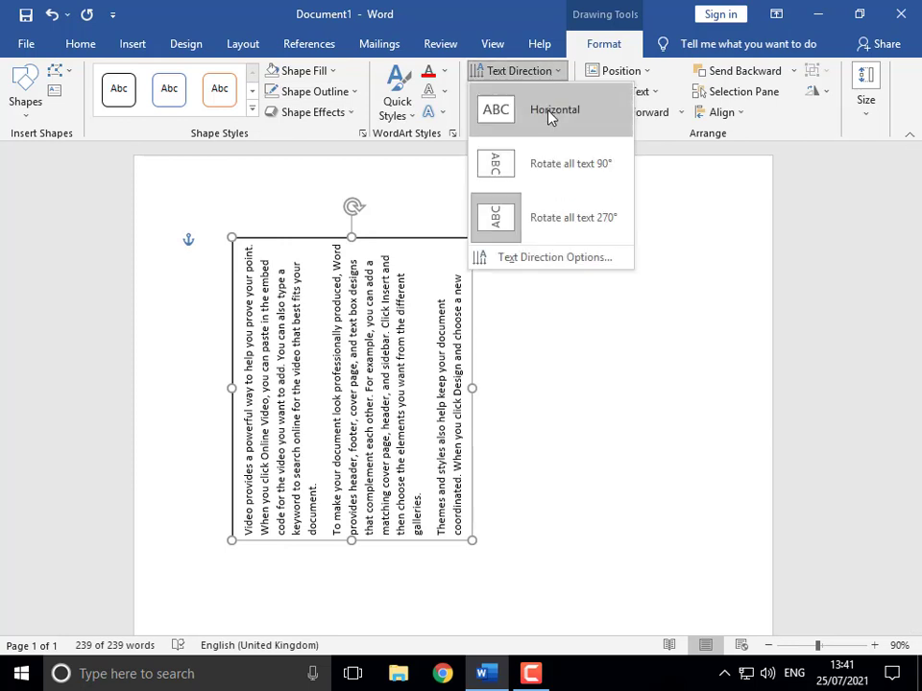
left_click(551, 113)
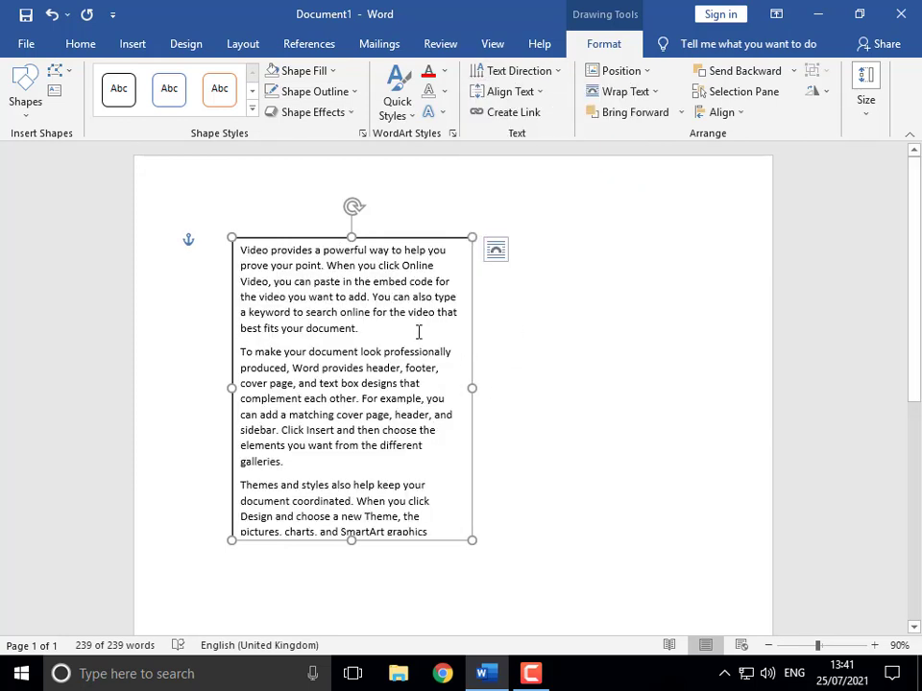
Step: View the vertical text alignment choices without changing them, and move the text box slightly down and toward the left margin
left_click(523, 97)
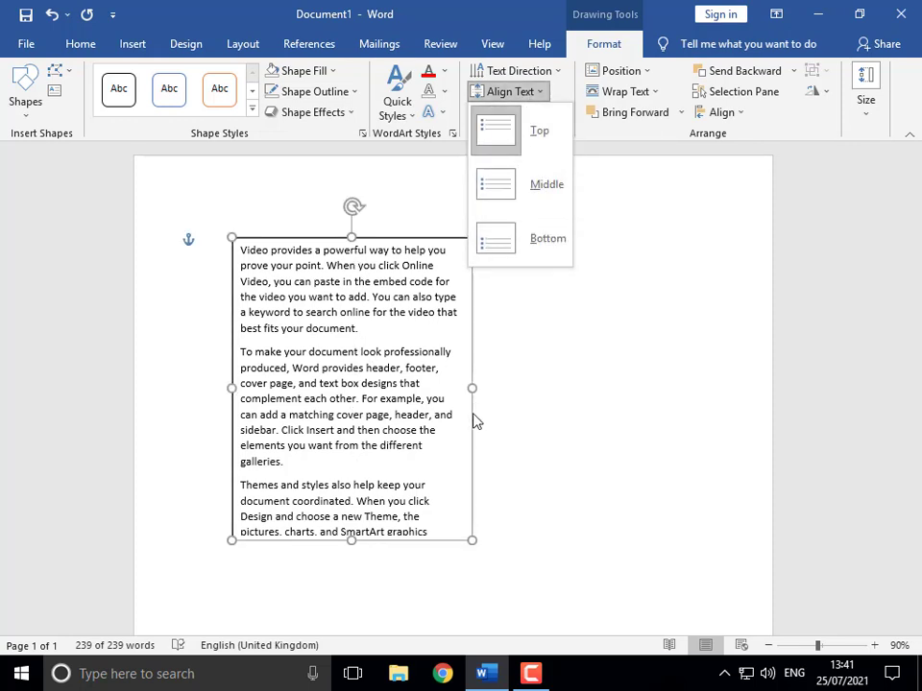
left_click(473, 422)
left_click_drag(474, 421, 451, 435)
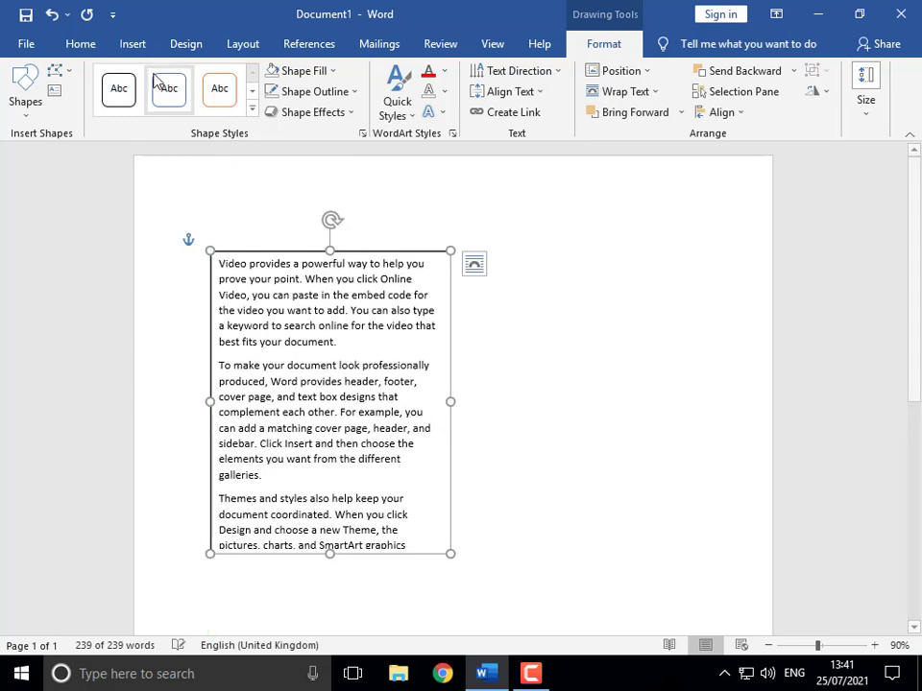
left_click(133, 44)
left_click(197, 75)
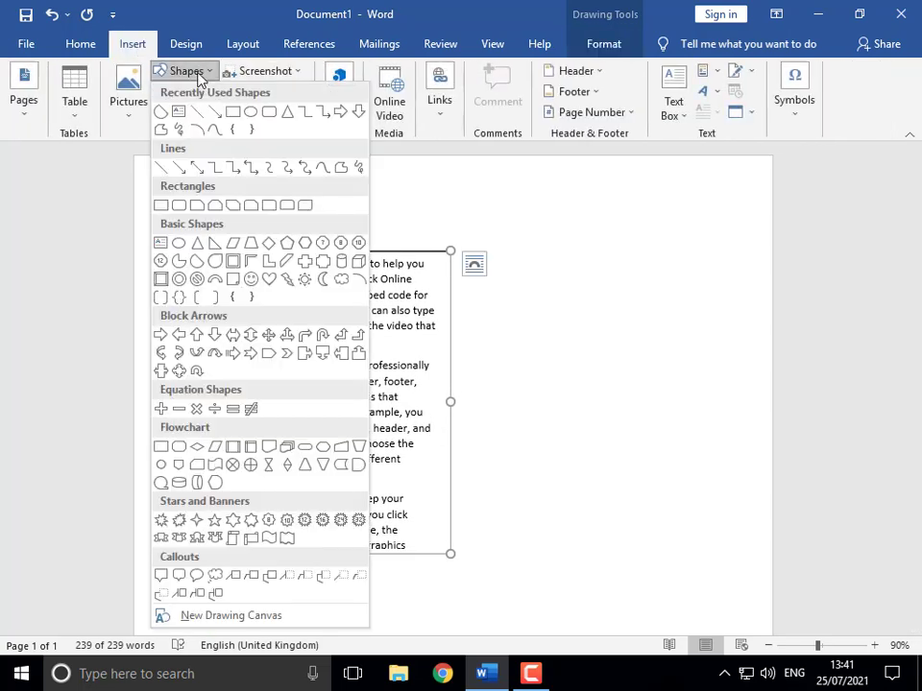
left_click(233, 116)
mouse_move(526, 241)
left_mouse_down()
mouse_move(644, 469)
mouse_move(657, 473)
left_mouse_up()
key("Delete")
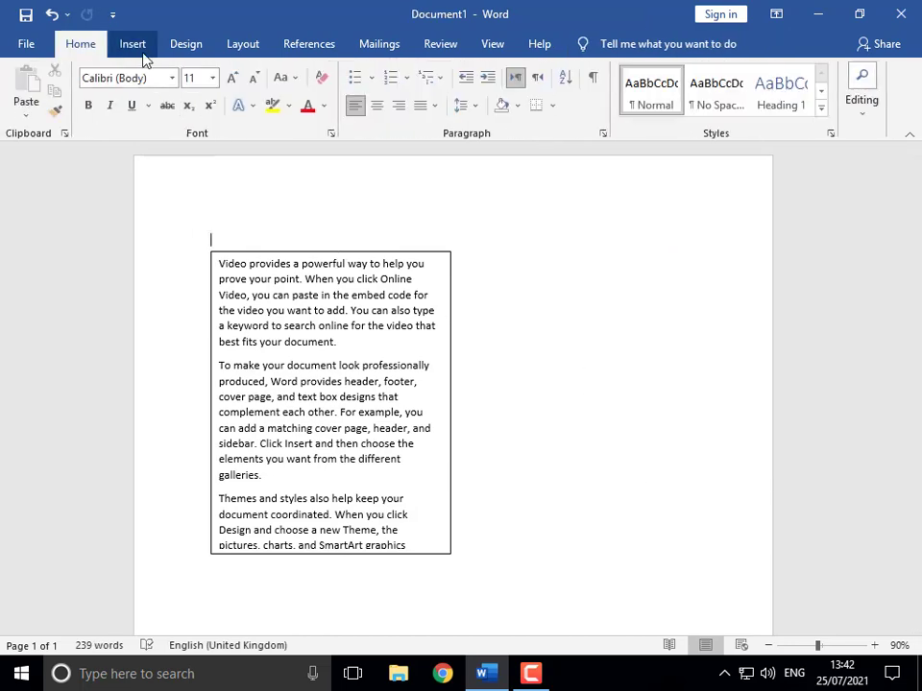
Step: Draw a tall rectangle beside the sample text box on the page and add the text hELLO inside it
left_click(138, 48)
left_click(203, 77)
left_click(169, 207)
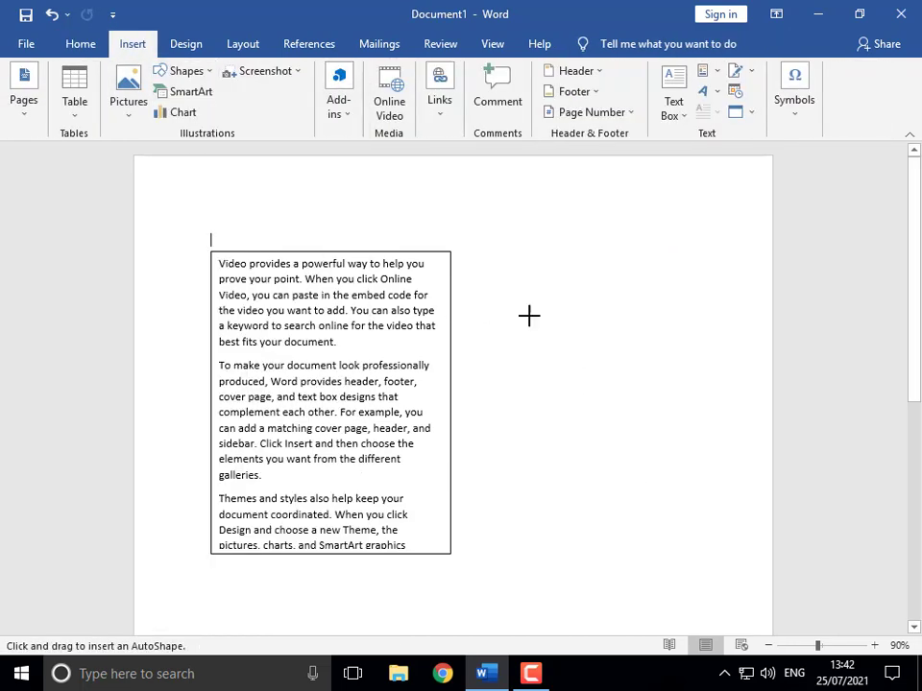
mouse_move(519, 247)
left_mouse_down()
mouse_move(673, 554)
mouse_move(737, 539)
mouse_move(726, 537)
left_mouse_up()
right_click(589, 323)
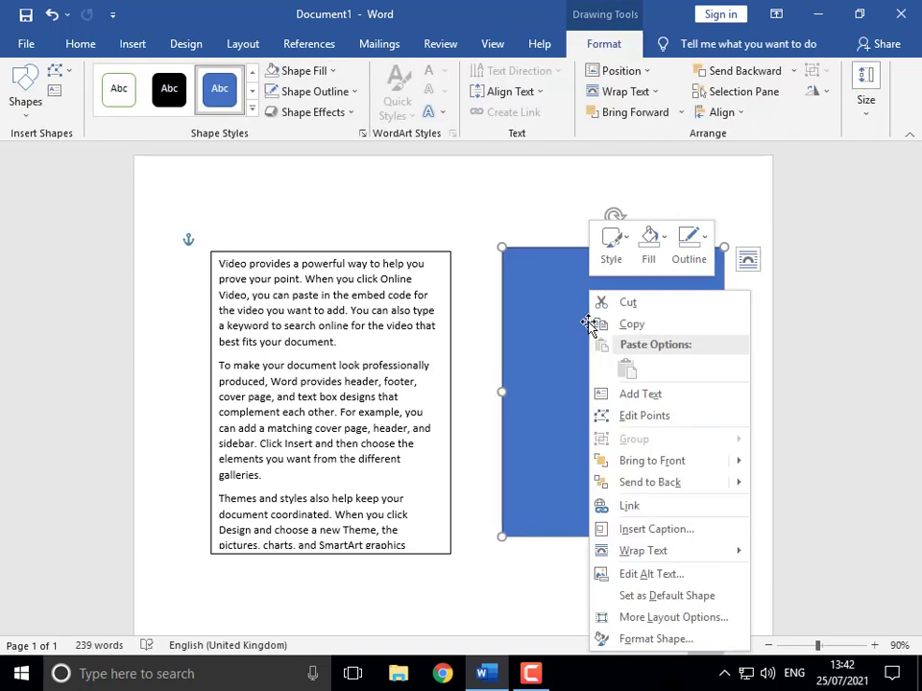
left_click(660, 403)
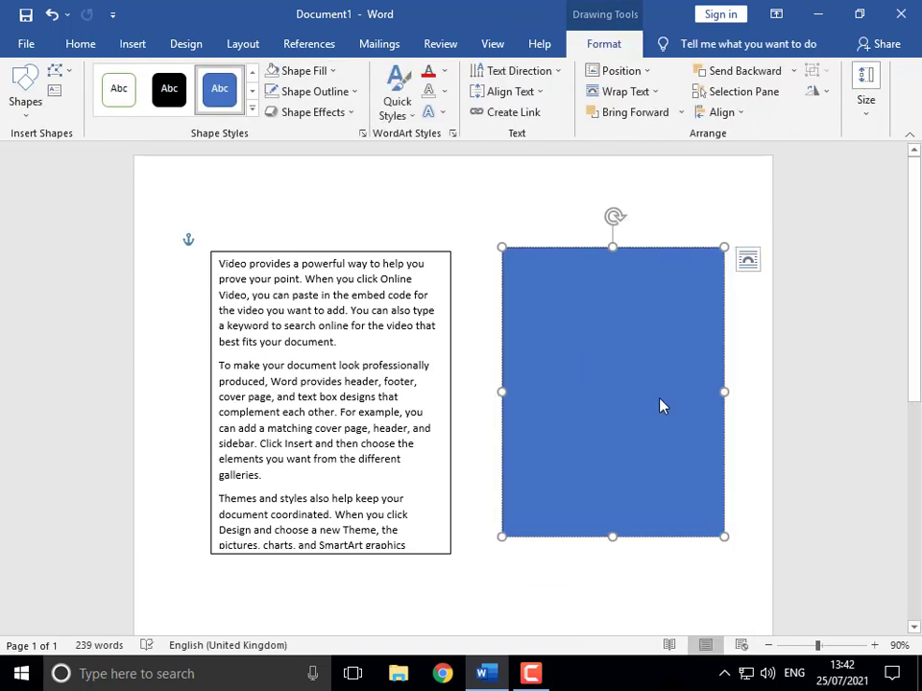
type("hELLO")
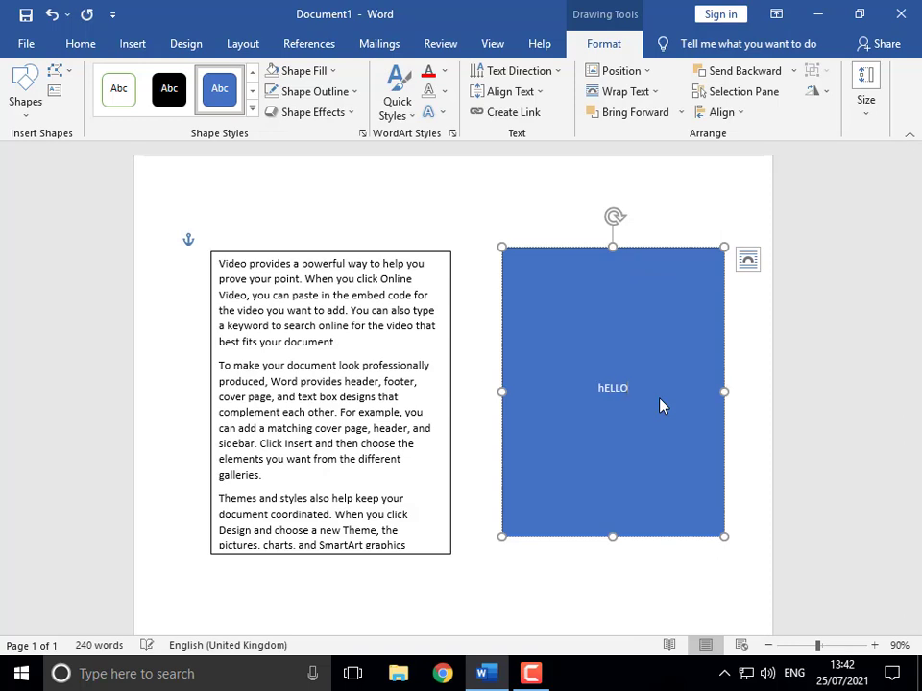
Step: Try right and left paragraph alignment on hELLO in the rectangle, and return it to center
key("ctrl+r")
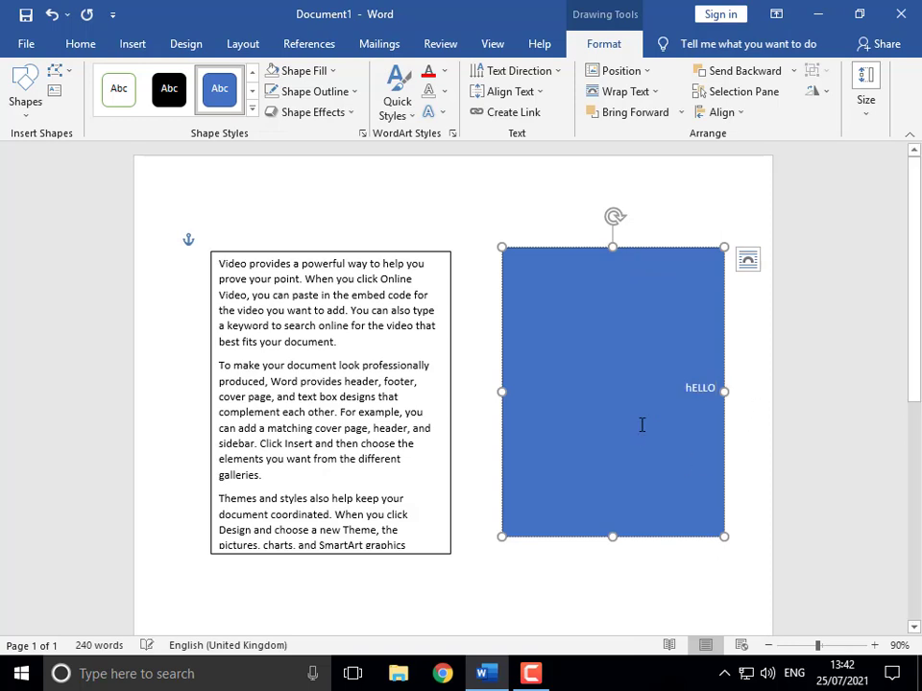
key("ctrl+l")
key("ctrl+e")
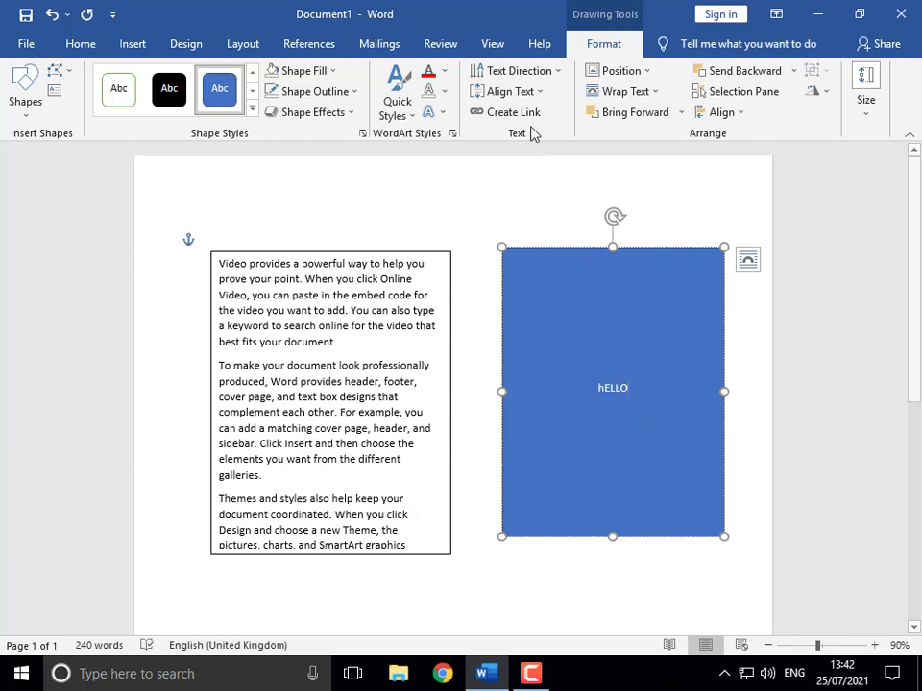
Step: Preview the vertical text alignment options on the blue rectangle without applying one, and delete the rectangle
left_click(523, 96)
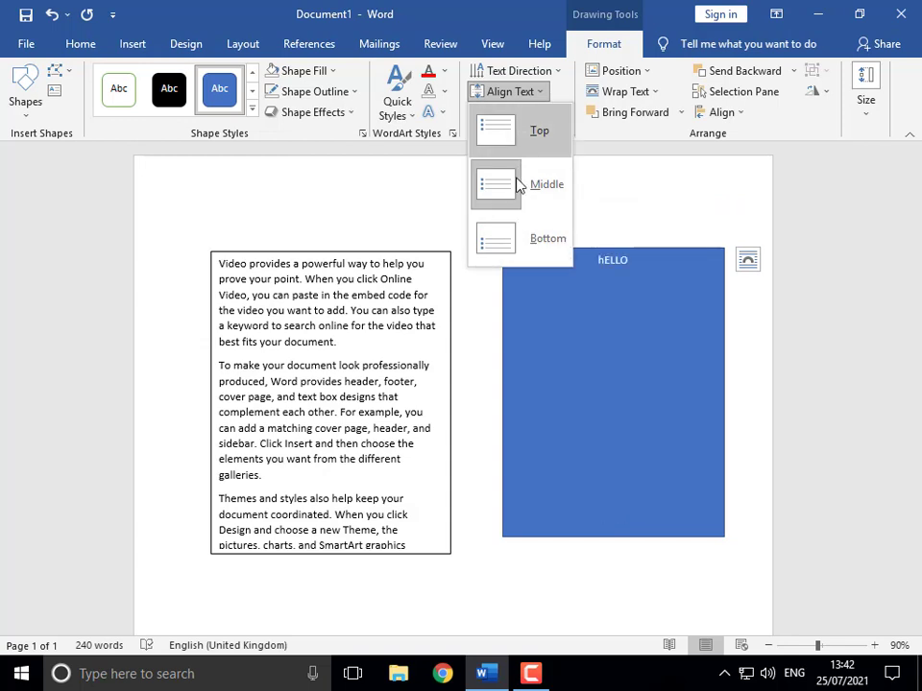
left_click(673, 256)
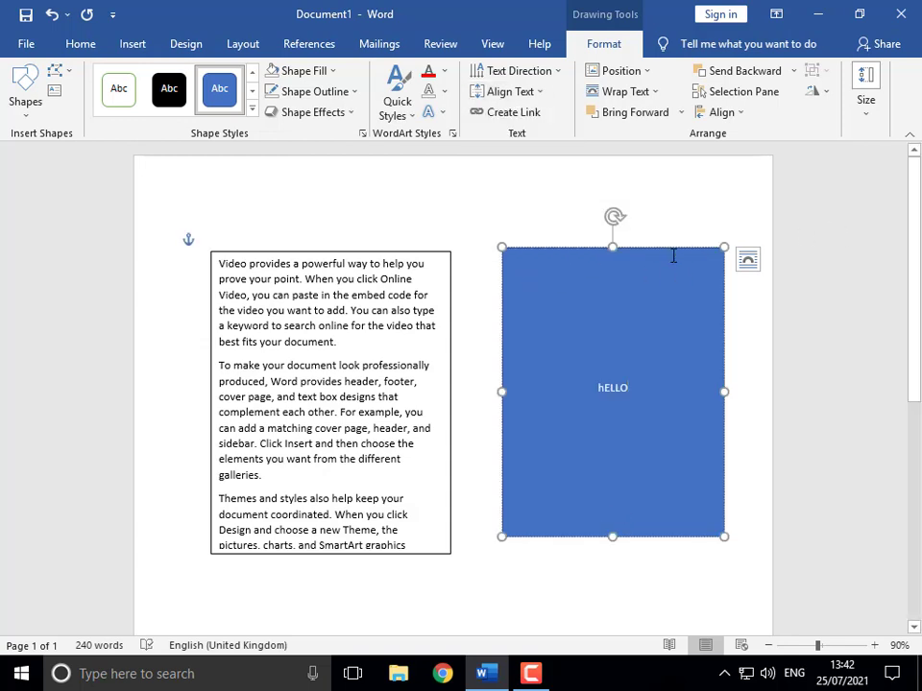
key("Delete")
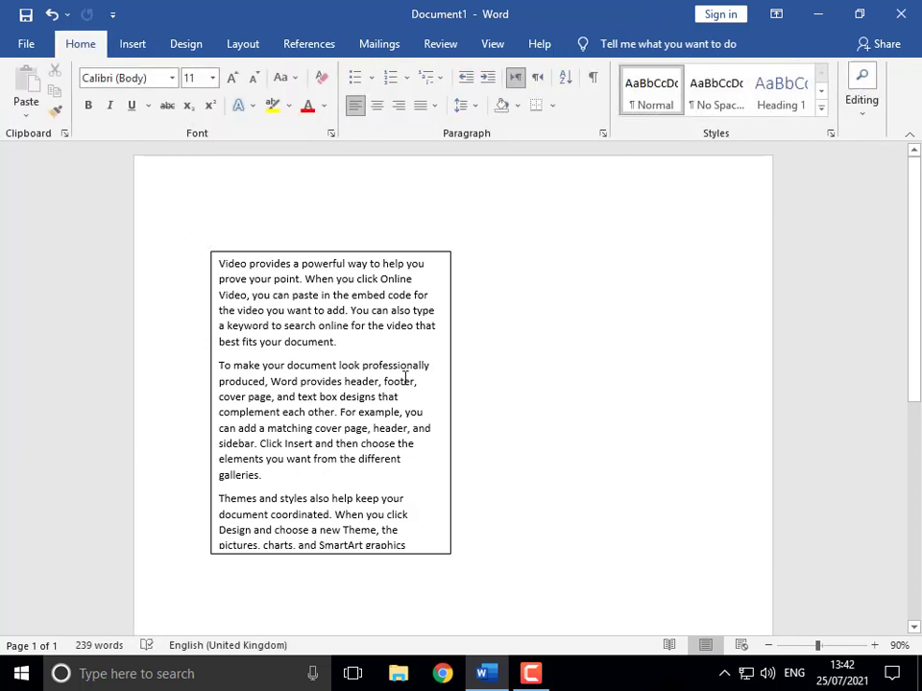
Step: Shorten and slightly widen the sample text box, and move it a little down and toward the left margin
left_click(404, 379)
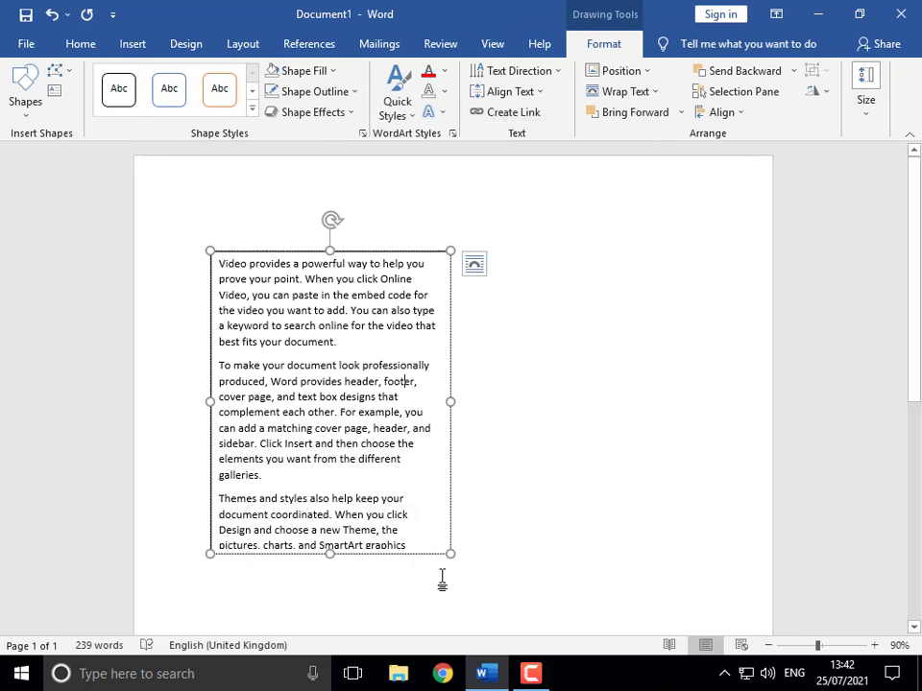
left_click_drag(451, 554, 460, 477)
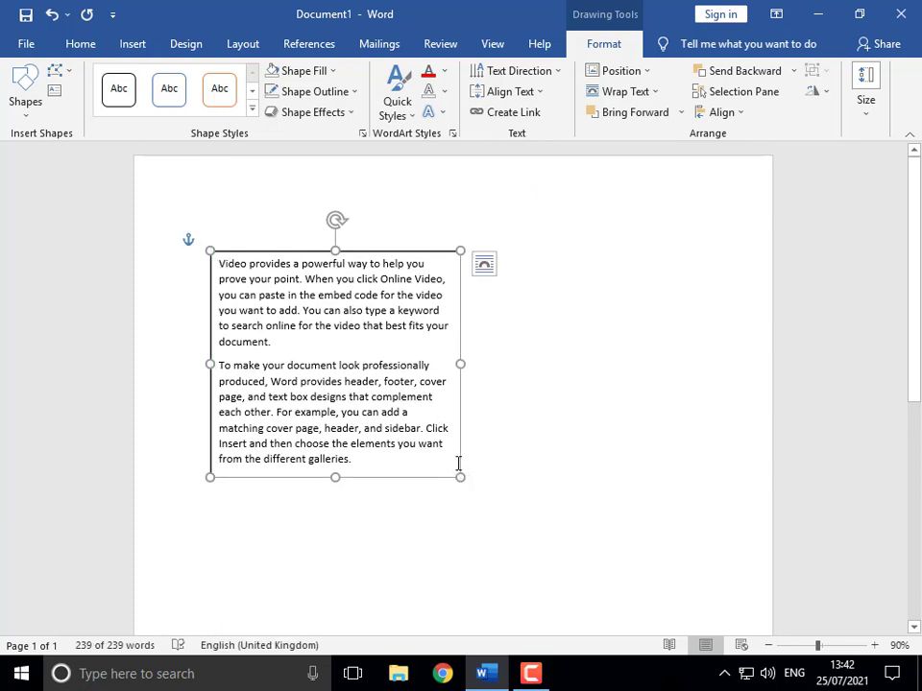
left_click_drag(461, 464, 437, 488)
Step: Draw a larger empty text box in the blank space to the right of the sample text box
left_click(117, 48)
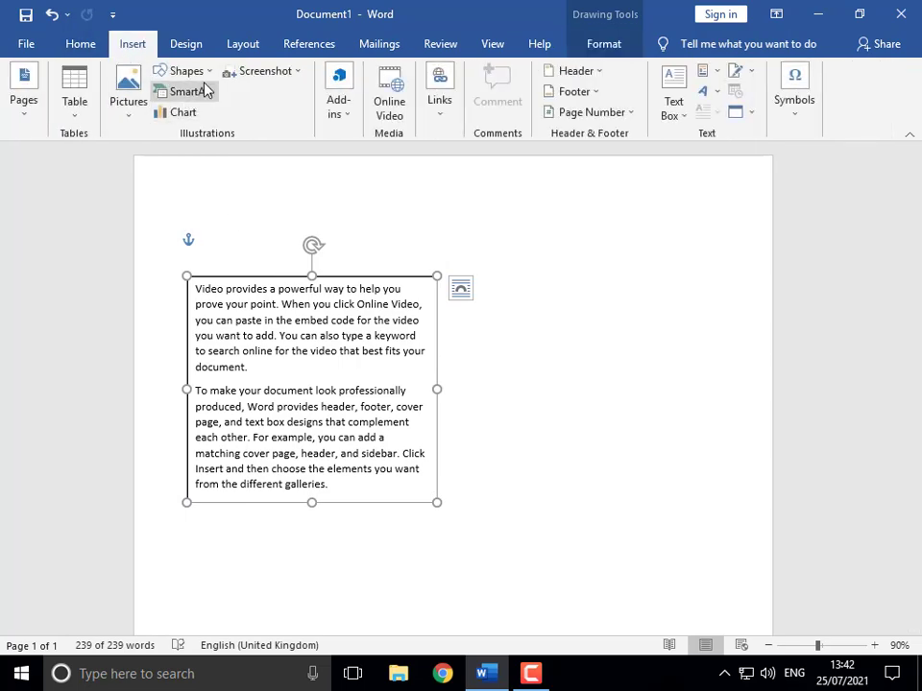
left_click(158, 72)
left_click(182, 113)
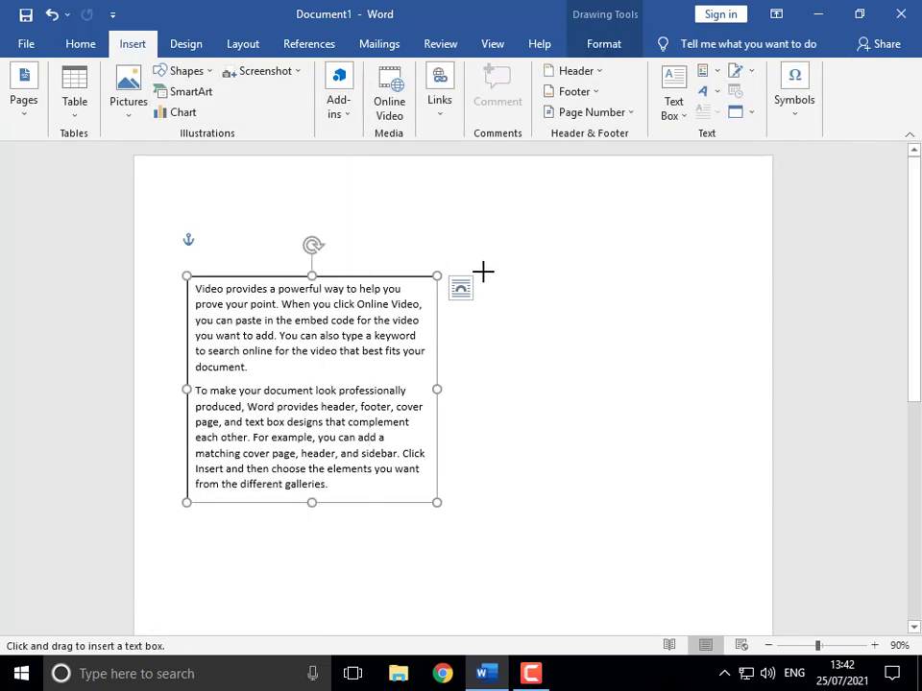
left_click_drag(483, 272, 754, 622)
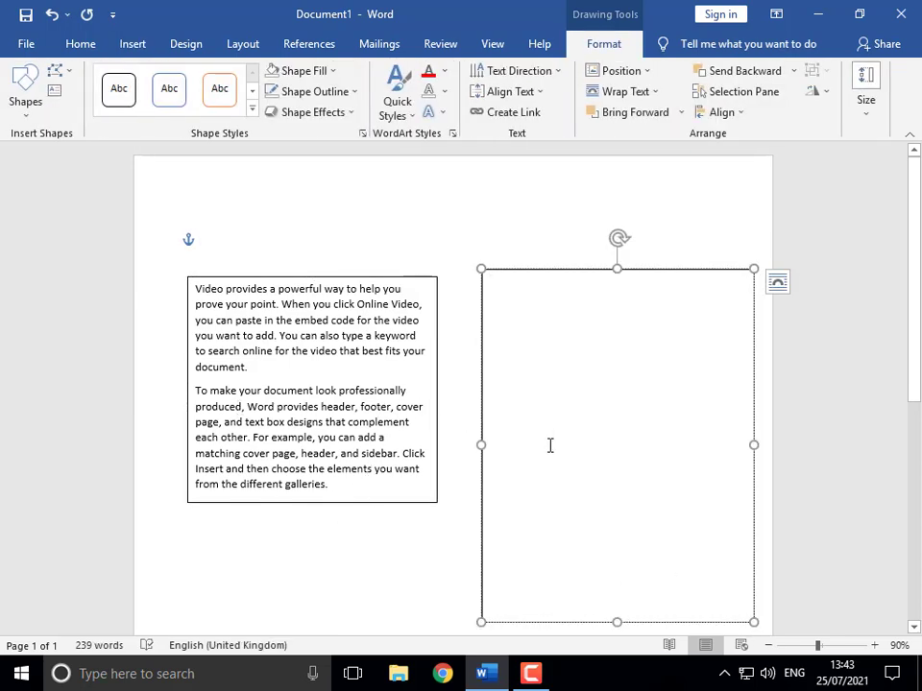
Step: Link the sample text box to the empty text box so its overflowing text continues there
left_click(336, 390)
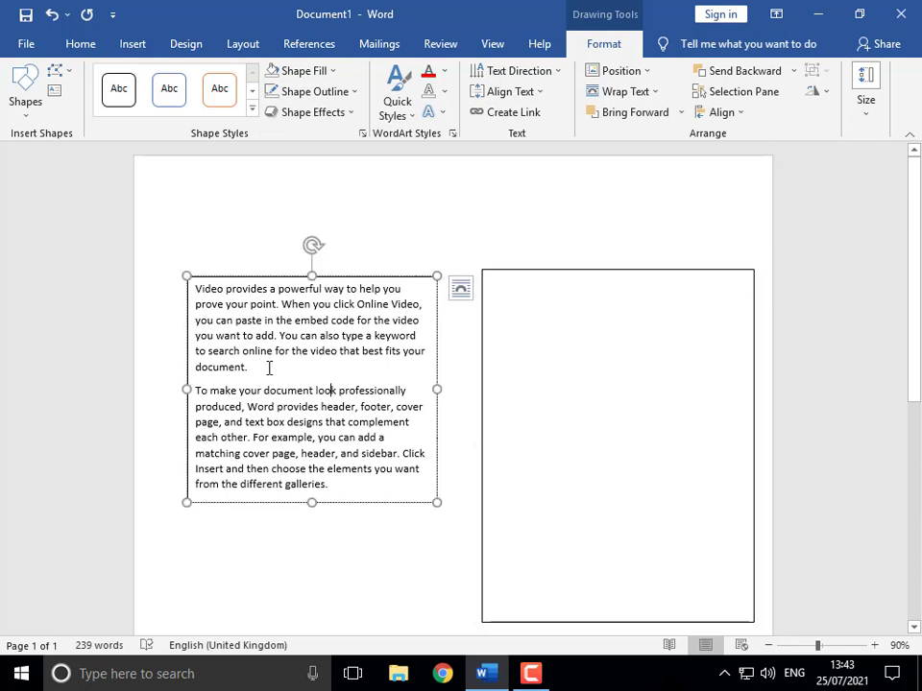
left_click(507, 112)
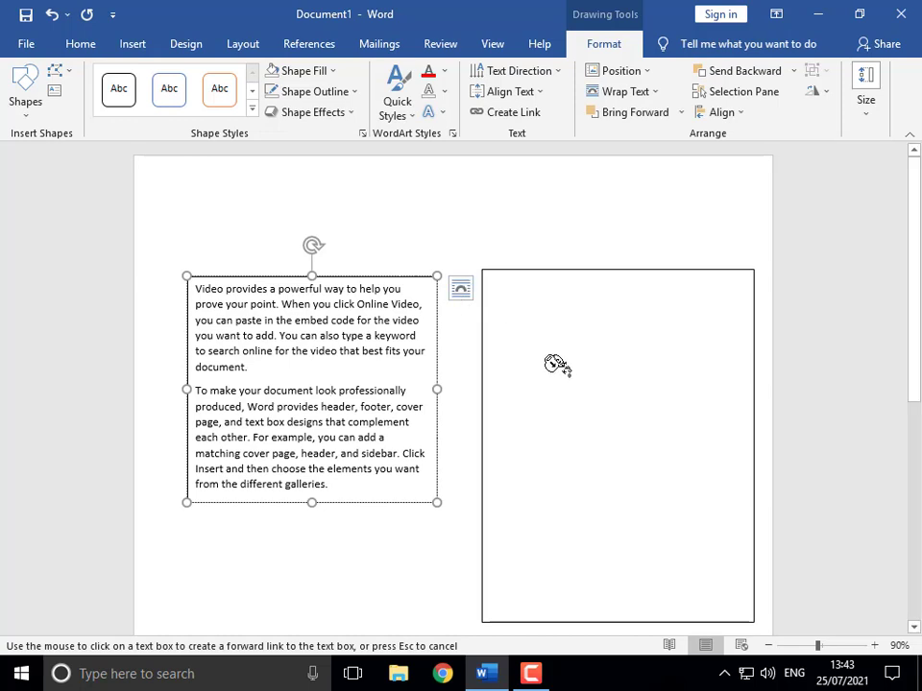
left_click(557, 365)
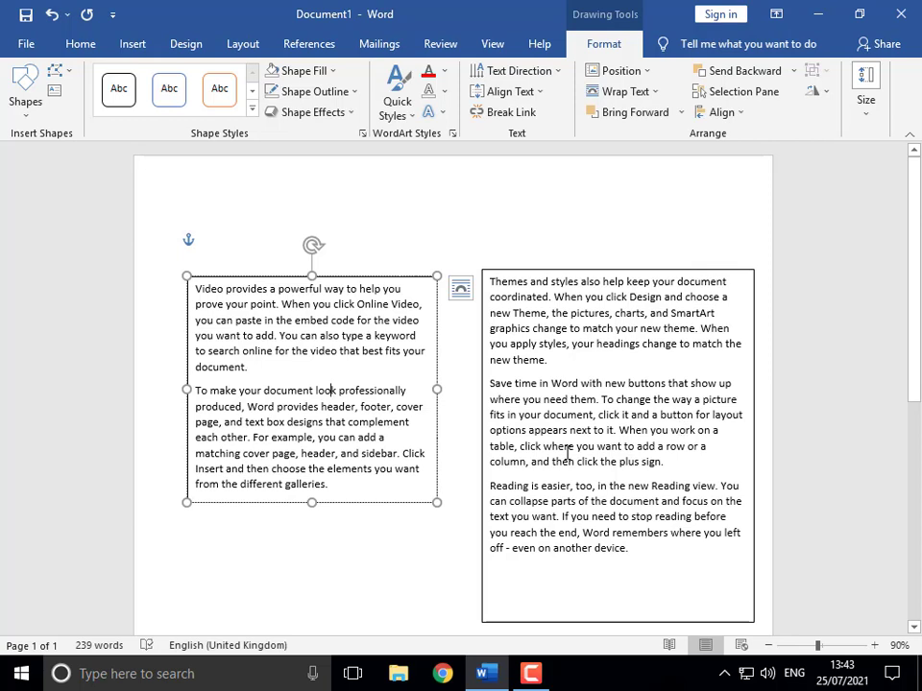
Step: Break the link between the two text boxes and delete both boxes from the page
left_click(501, 117)
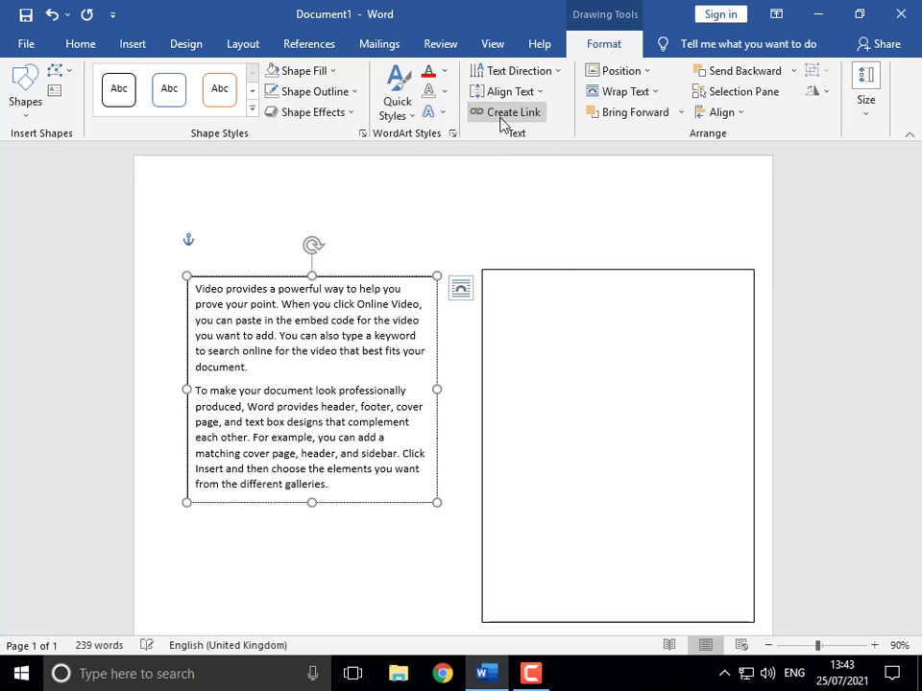
left_click(485, 379)
left_click(482, 403)
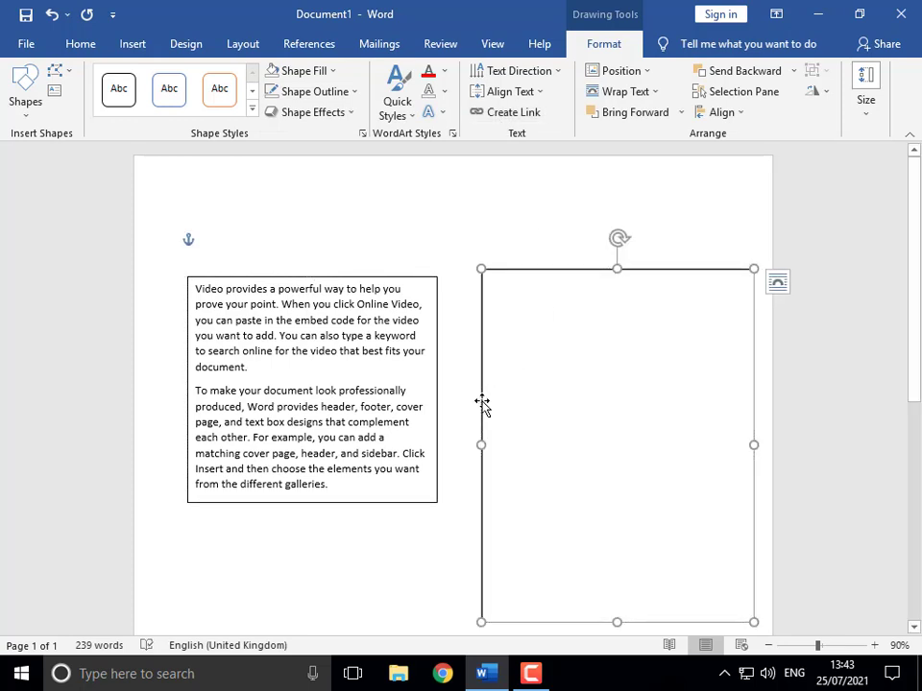
key("Delete")
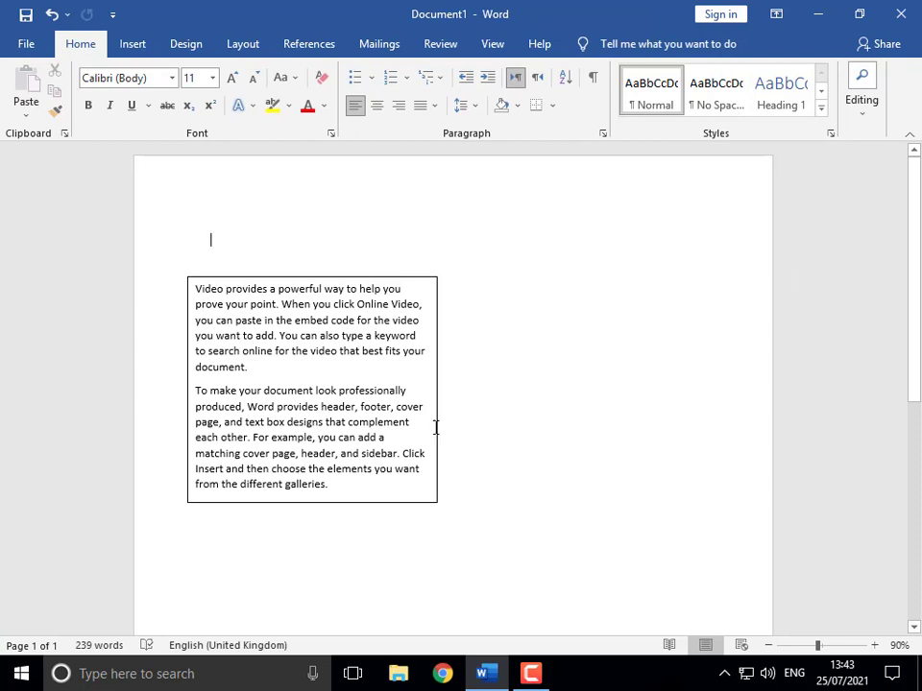
left_click(438, 432)
key("Delete")
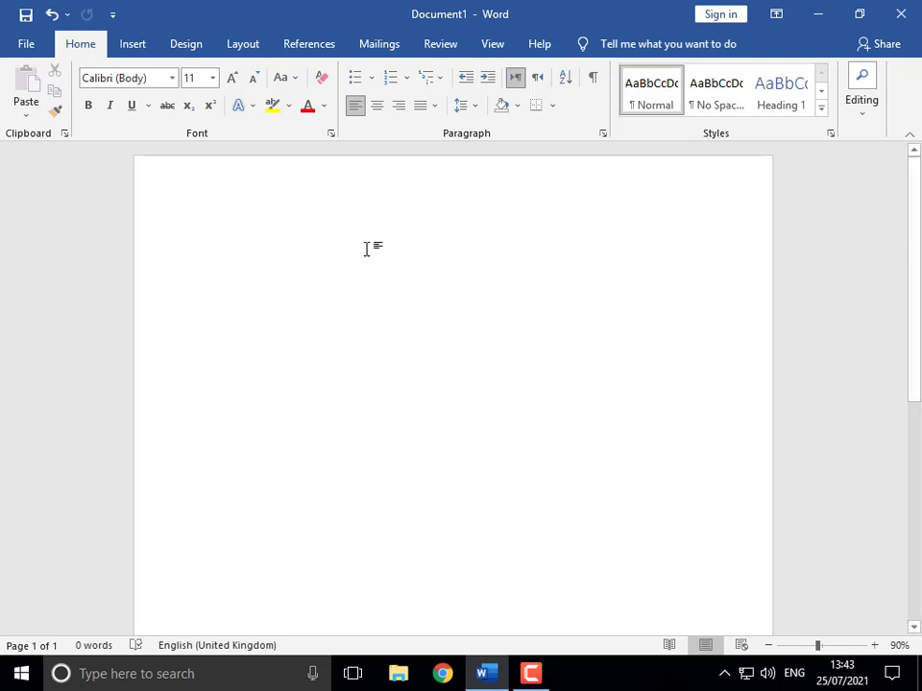
left_click(136, 45)
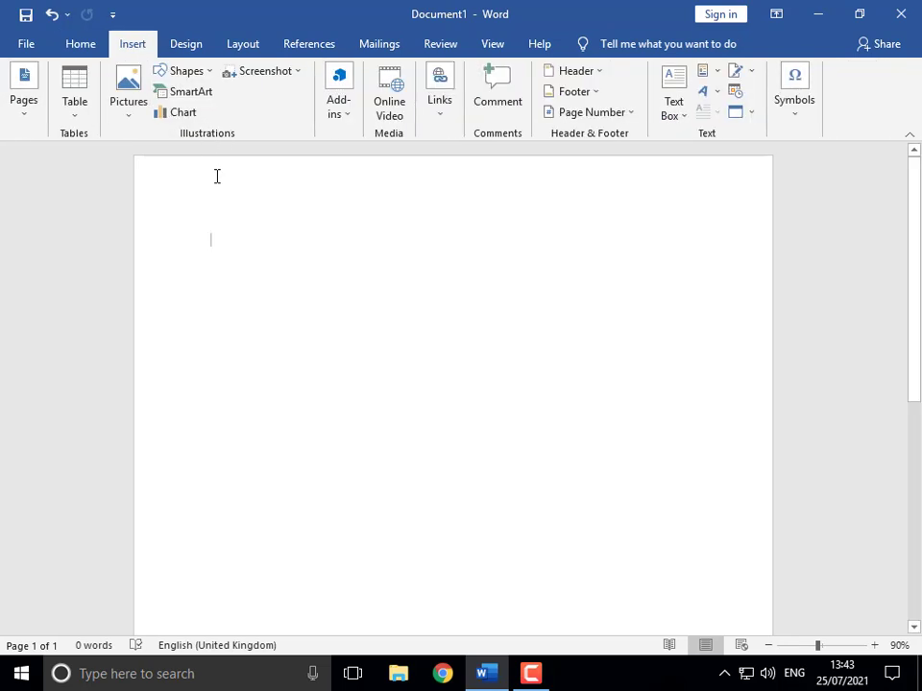
left_click(206, 72)
left_click(256, 130)
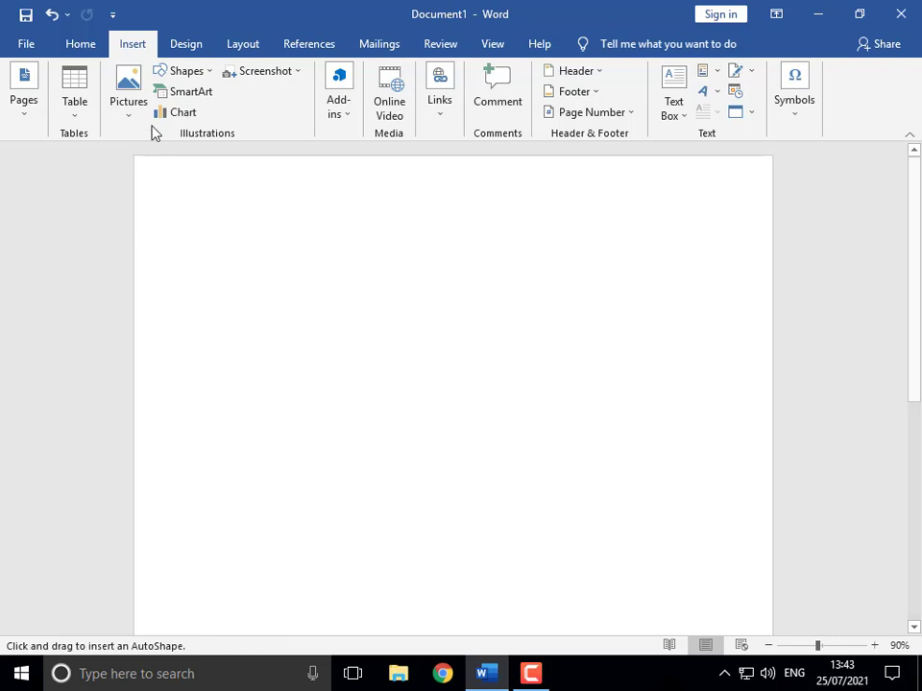
Step: Generate sample paragraphs on the empty page with =RAND(), and undo back to the unexpanded formula
type("=R")
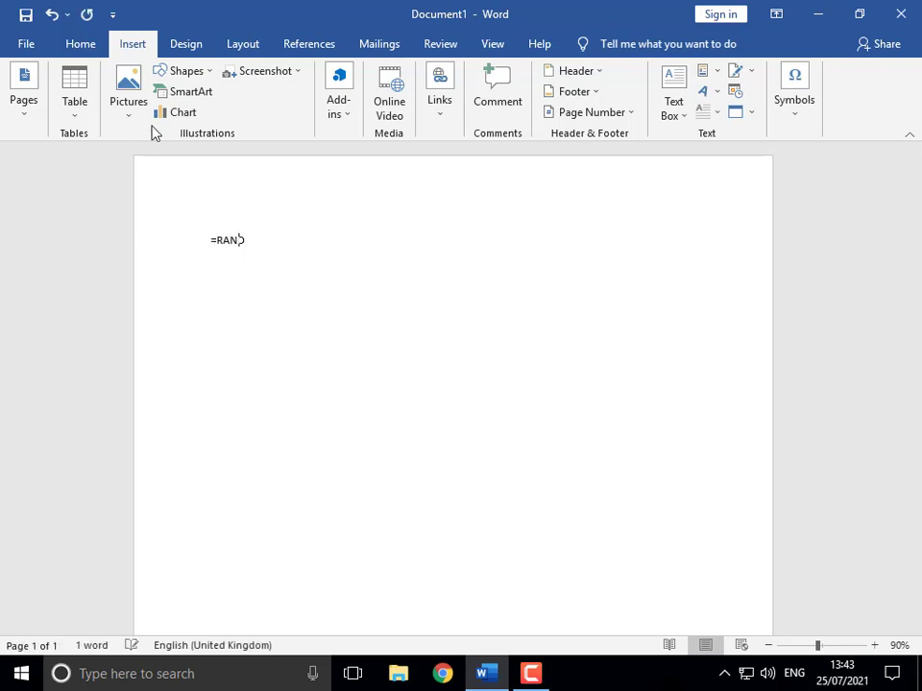
type("AND()")
key("Return")
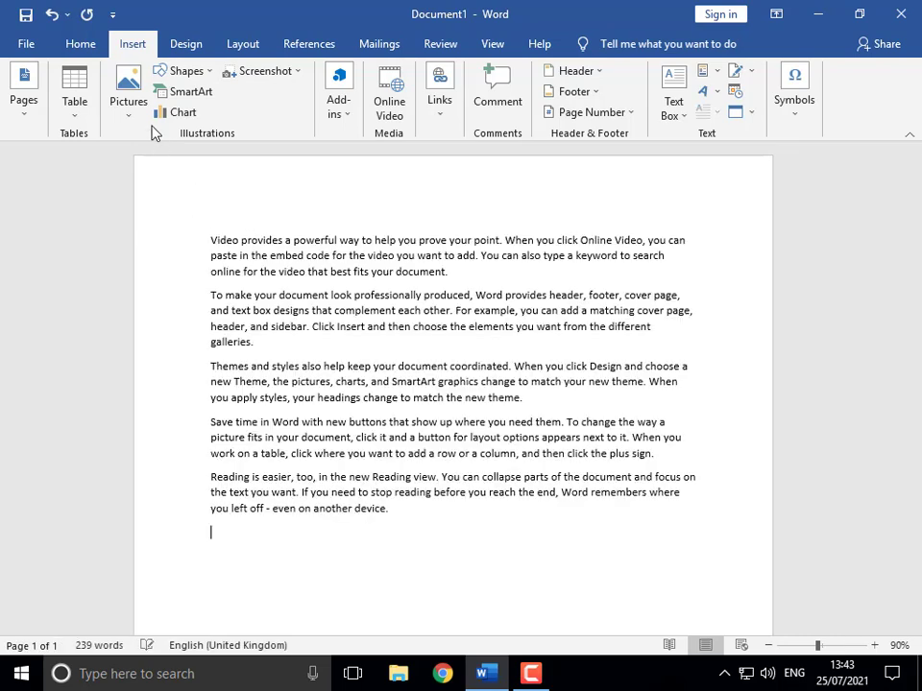
key("ctrl+z")
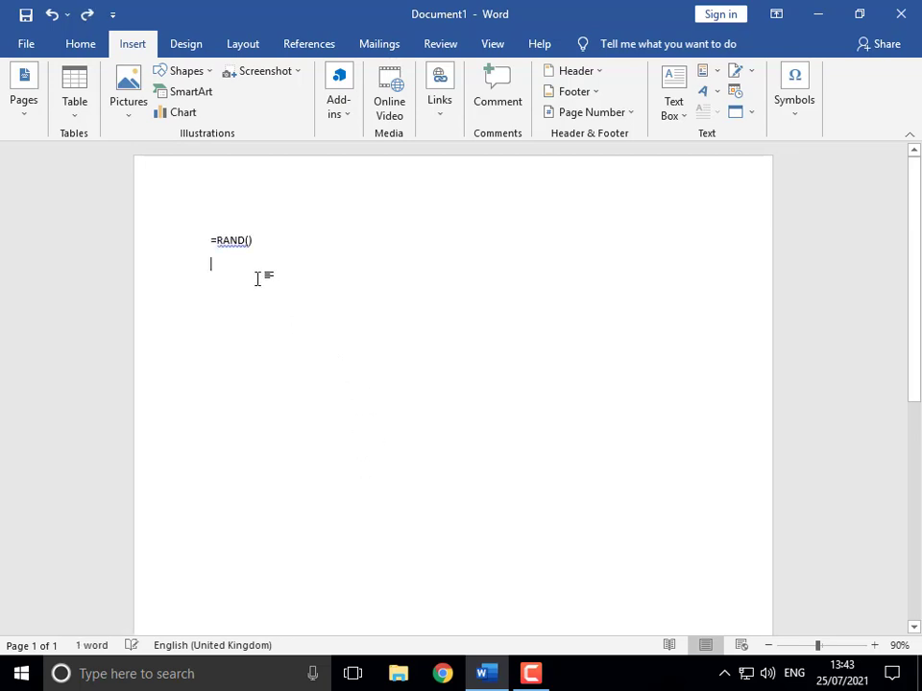
key("ctrl+z")
Step: Change the formula to =RAND(20), generate the sample paragraphs, and check the document from beginning to end
key("Left")
type("20")
key("Return")
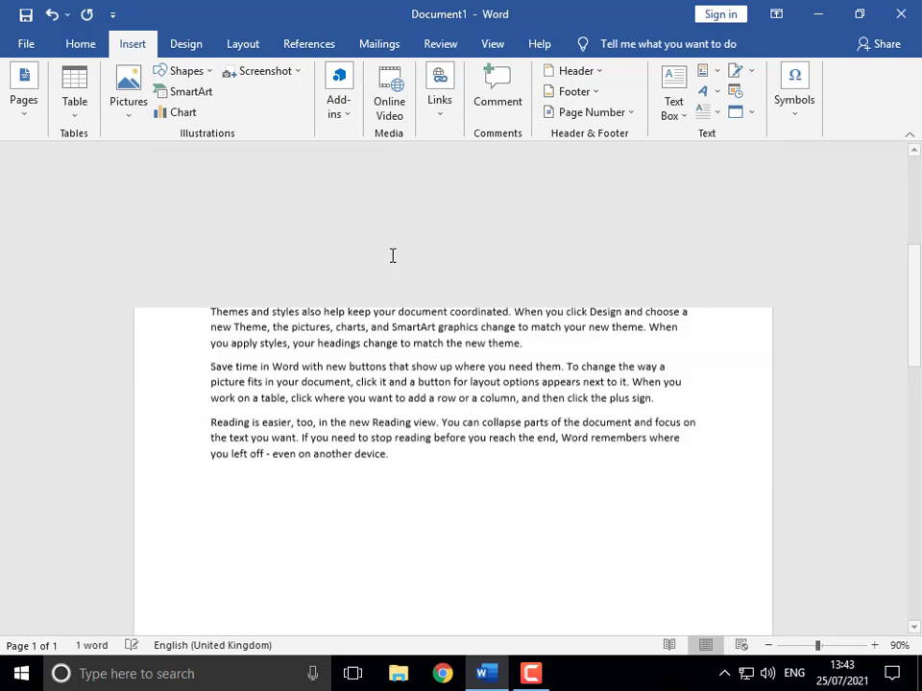
key("ctrl+Home")
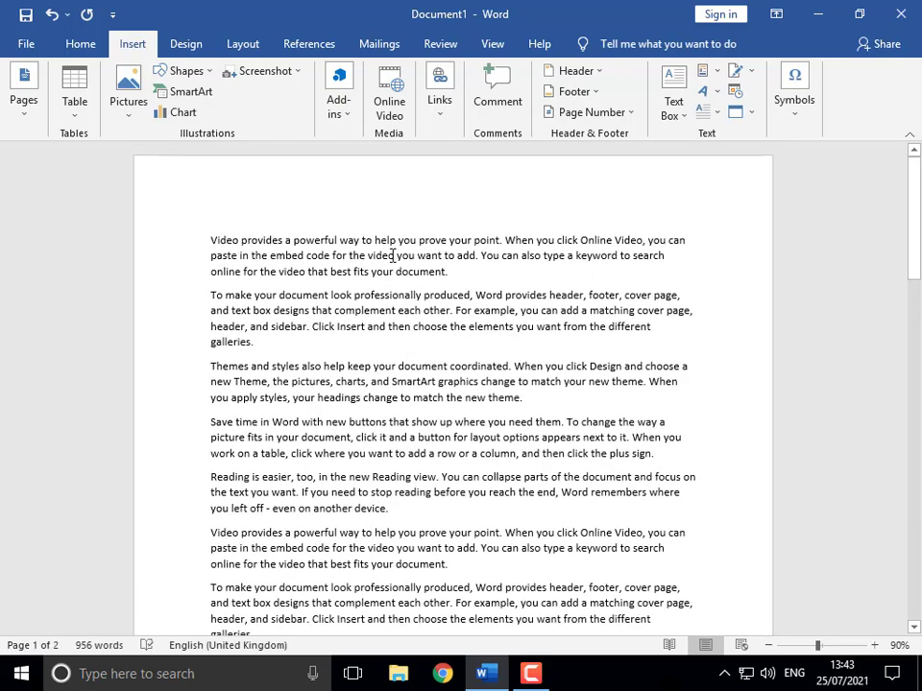
key("ctrl+End")
key("ctrl+End")
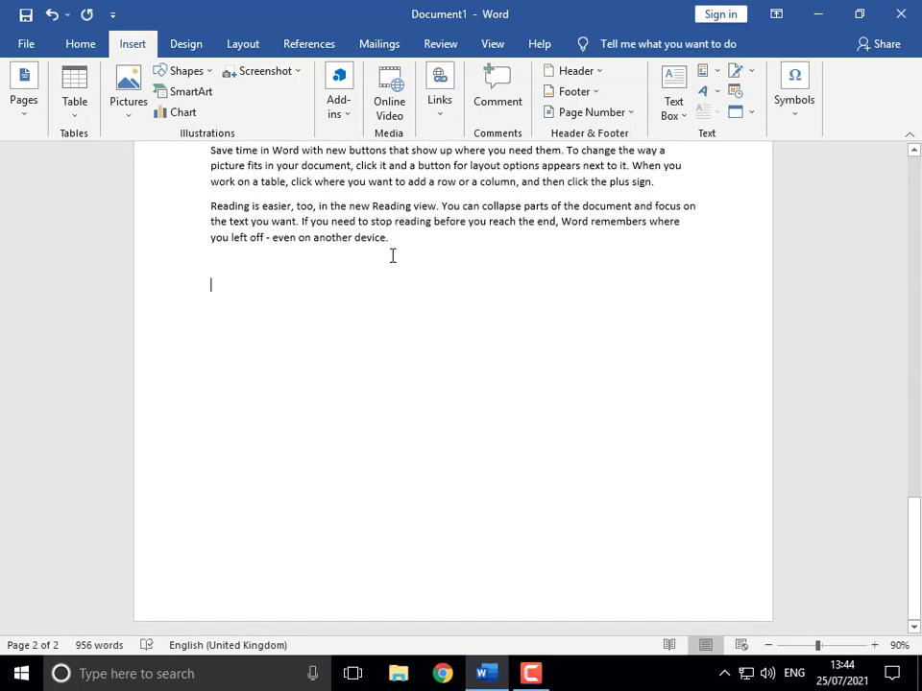
key("ctrl+Home")
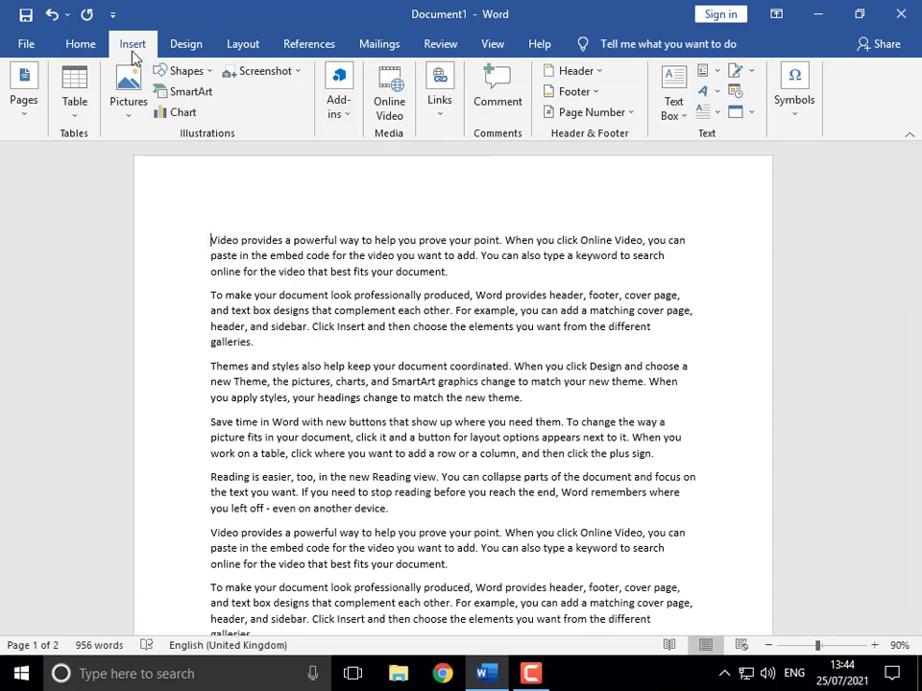
Step: Draw a small rectangle over the beginning of the first two paragraphs on page 1
left_click(164, 70)
left_click(171, 128)
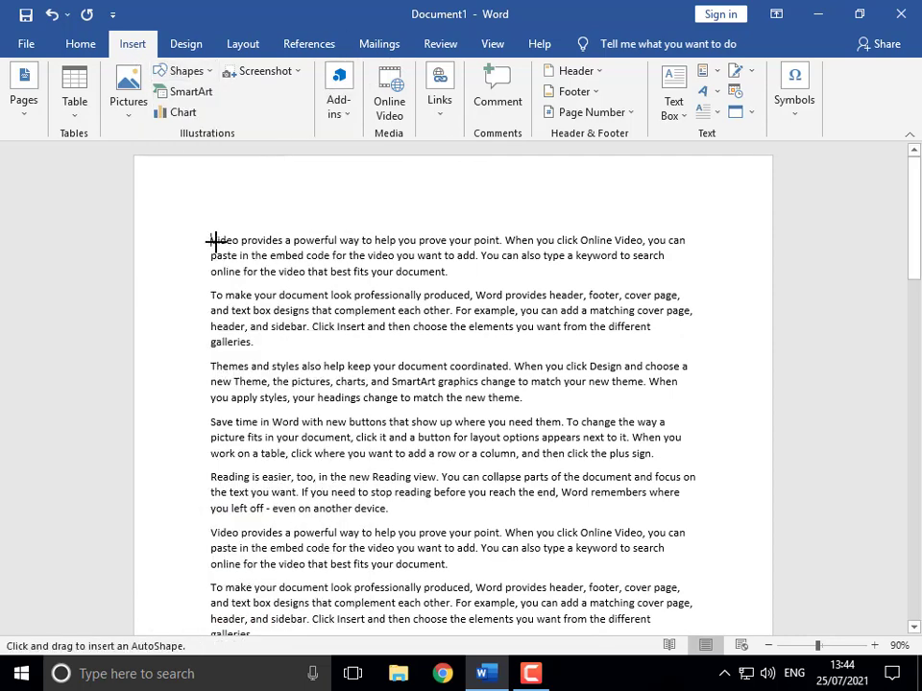
left_click_drag(213, 241, 307, 343)
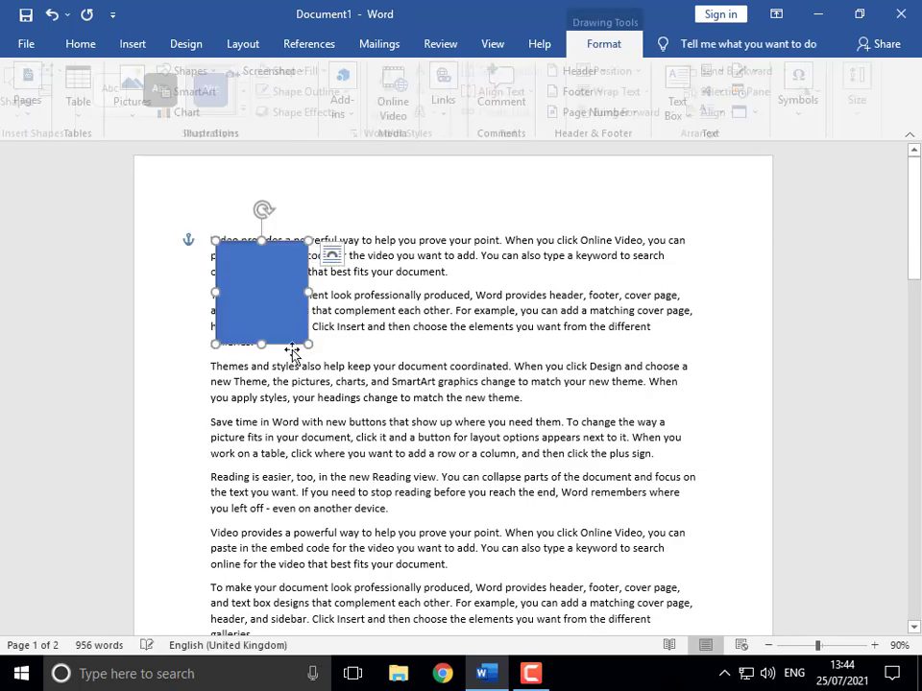
left_click(768, 645)
left_click(769, 645)
left_click(769, 646)
left_click(768, 645)
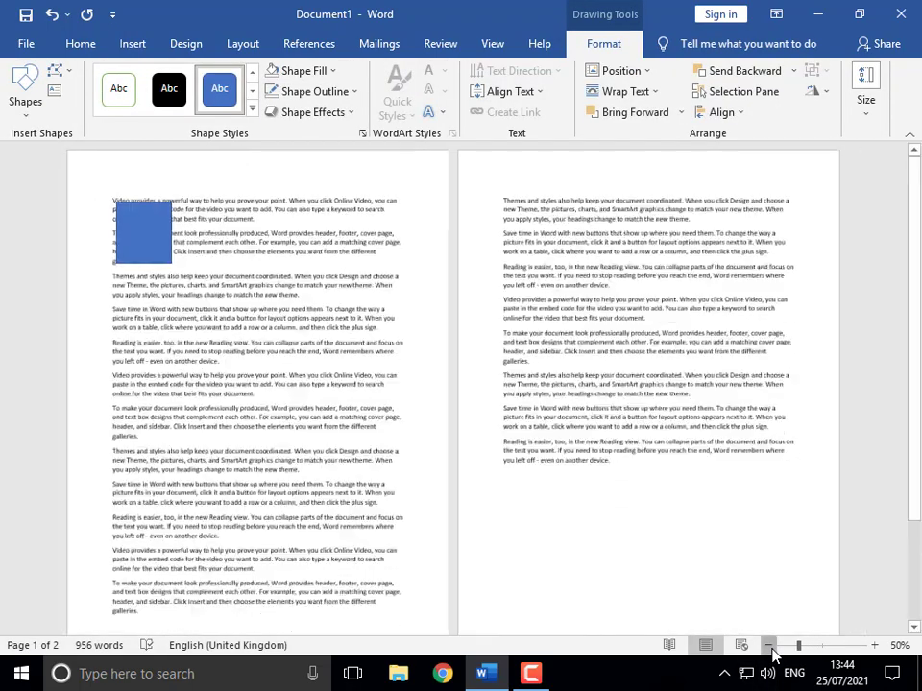
Step: Position the rectangle at the top left of page 1 with square text wrapping
left_click(222, 299)
mouse_move(175, 241)
left_mouse_down()
mouse_move(220, 274)
mouse_move(173, 240)
left_mouse_up()
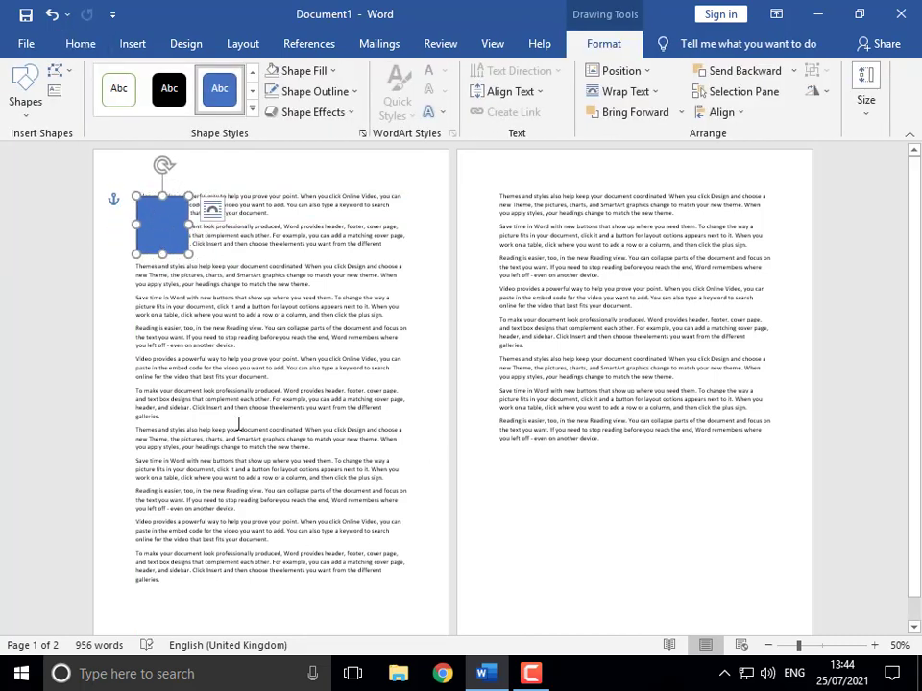
left_click(634, 71)
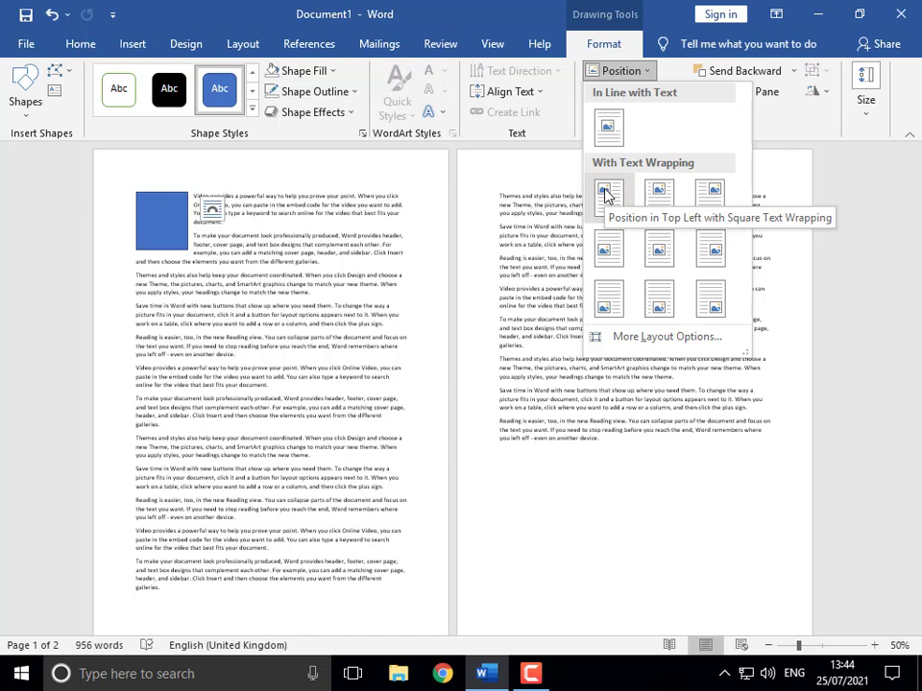
left_click(607, 196)
left_click(196, 200)
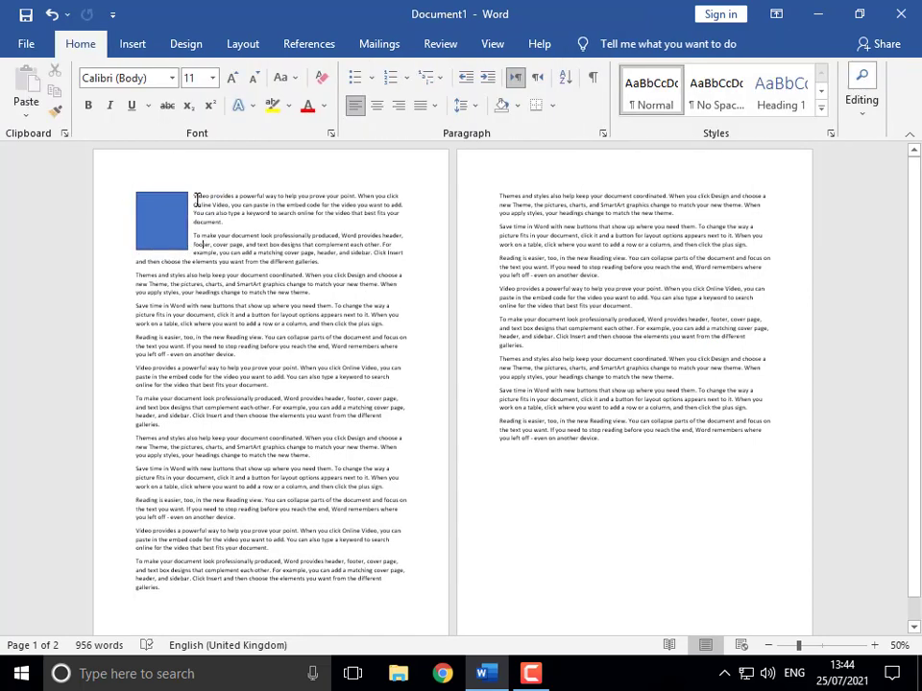
left_click(160, 234)
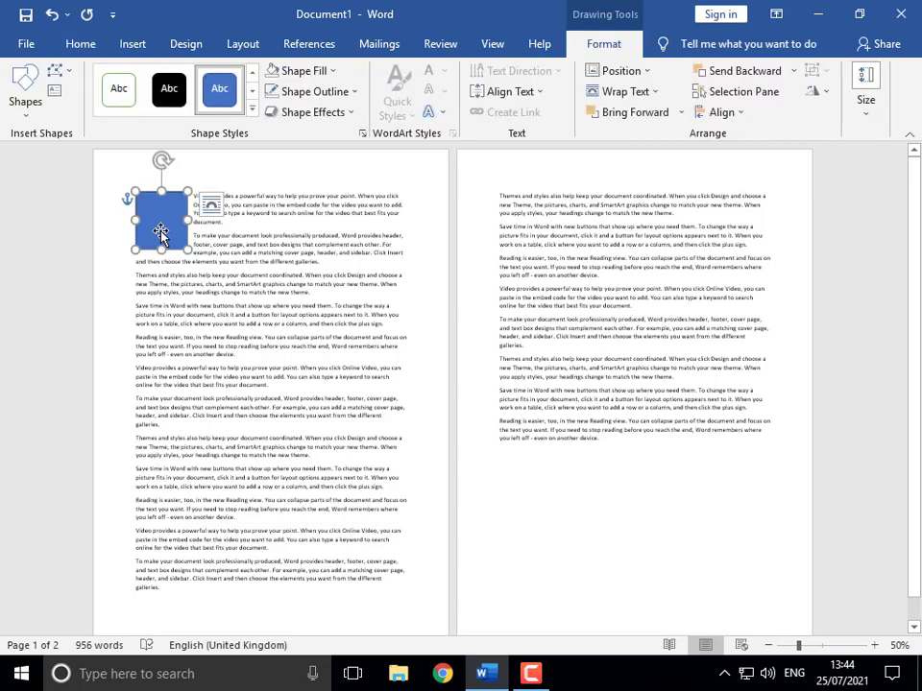
left_click(636, 75)
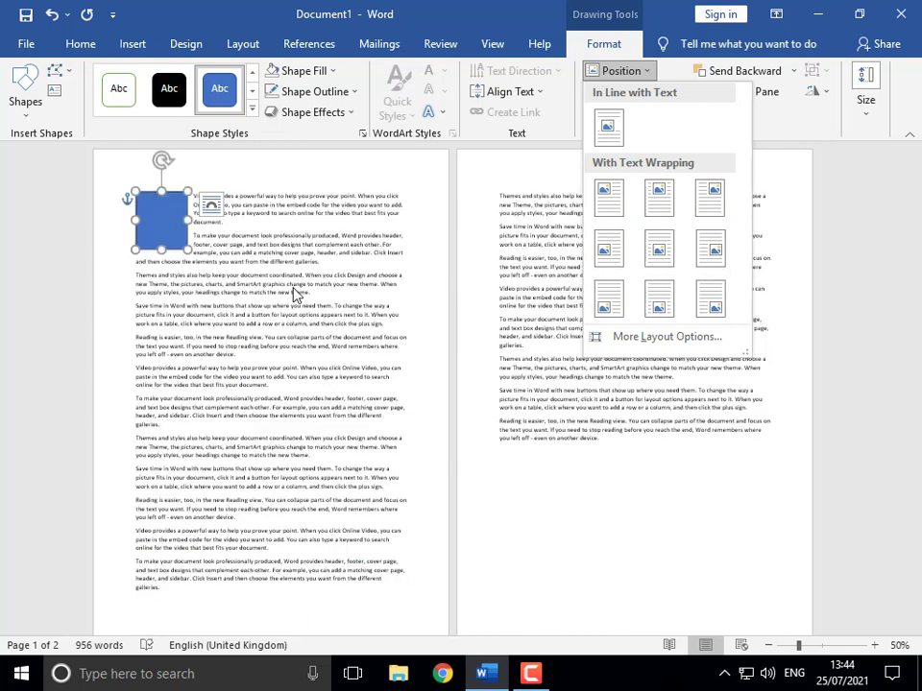
left_click(274, 286)
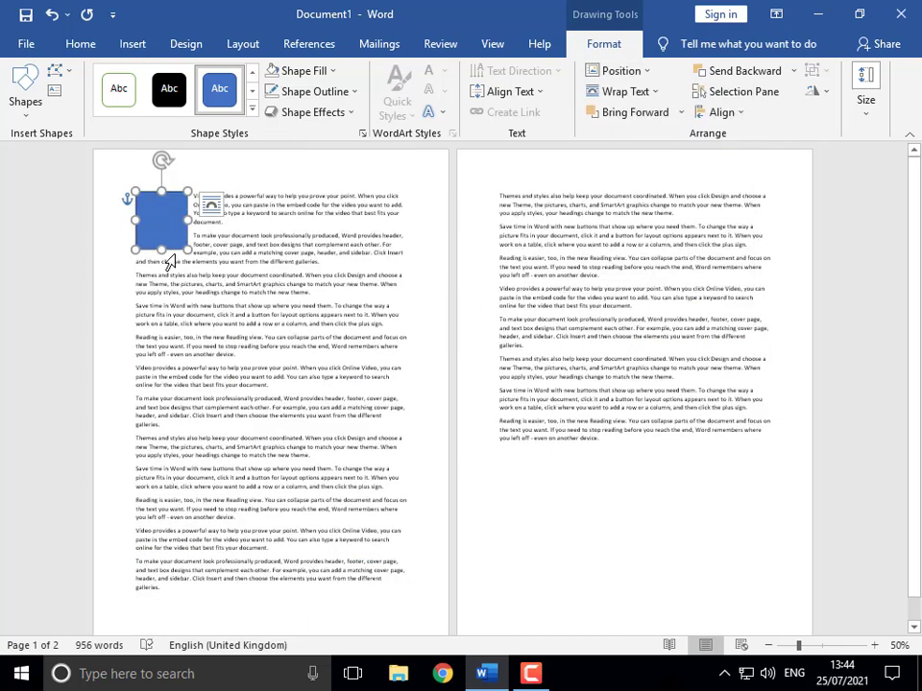
Step: Change the rectangle's layout option to In Front of Text
left_click(211, 204)
left_click(344, 372)
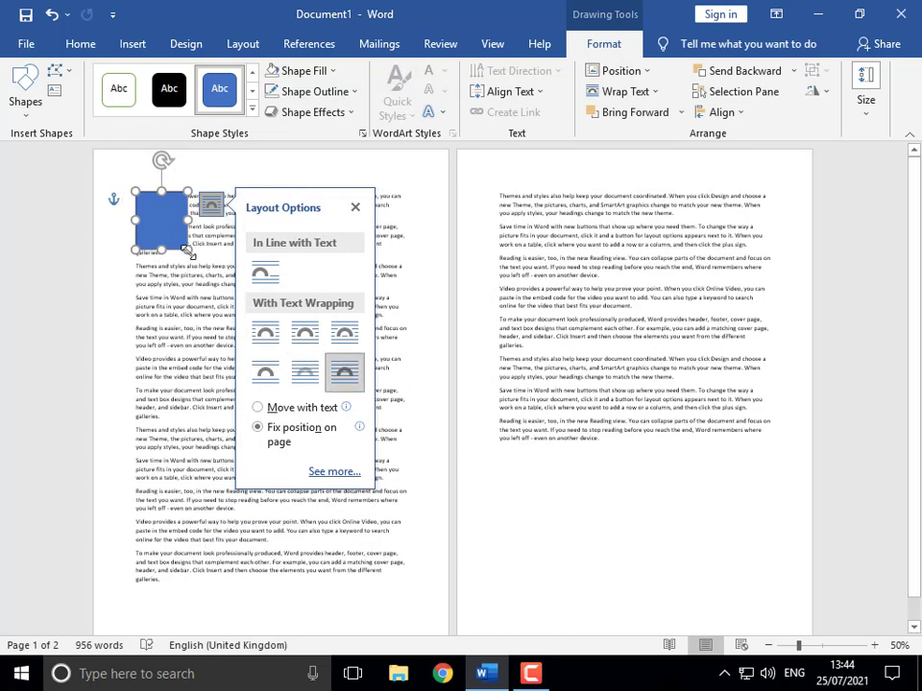
left_click(199, 267)
left_click(184, 252)
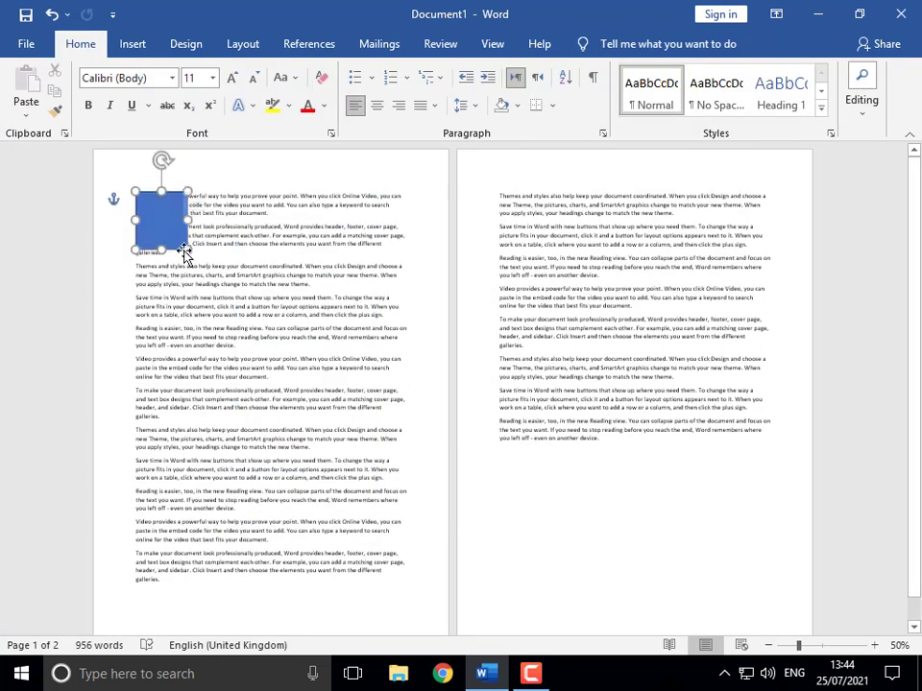
Step: Enlarge the rectangle and move it further down over the middle of the paragraphs
left_click_drag(189, 251, 250, 322)
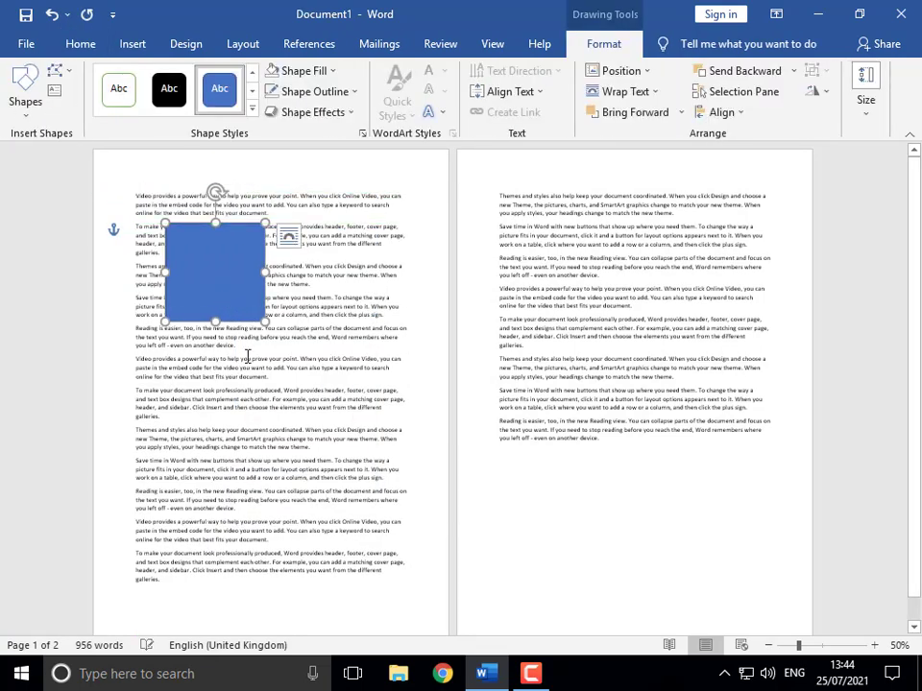
scroll(247, 357, "up", 5)
scroll(298, 370, "down", 1)
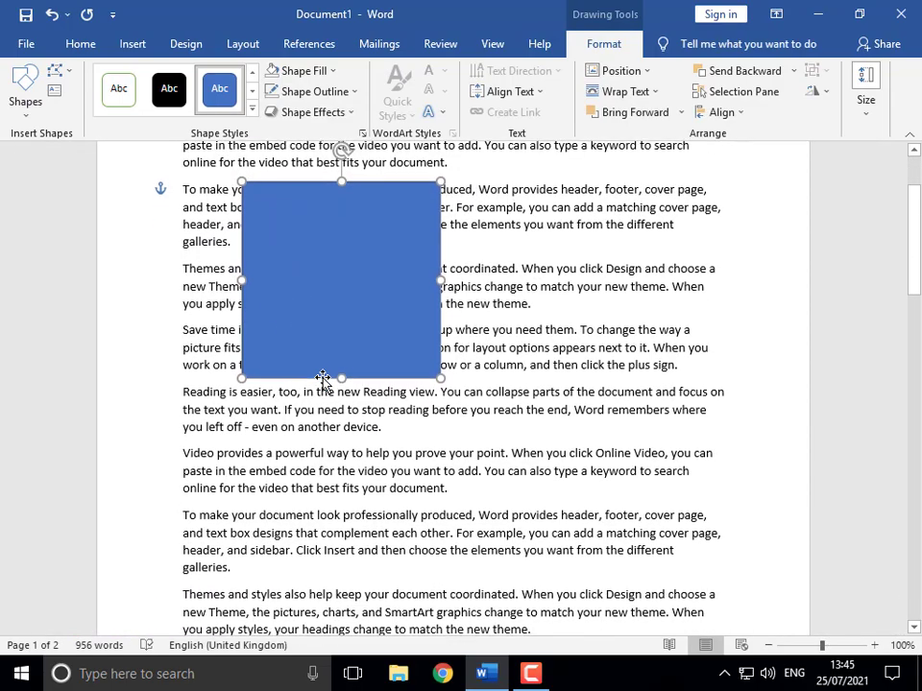
scroll(323, 377, "down", 1)
left_click_drag(323, 239, 380, 324)
Step: Try In Line with Text wrapping on the rectangle, change it to Square and move it to the middle of the text lines
left_click(645, 93)
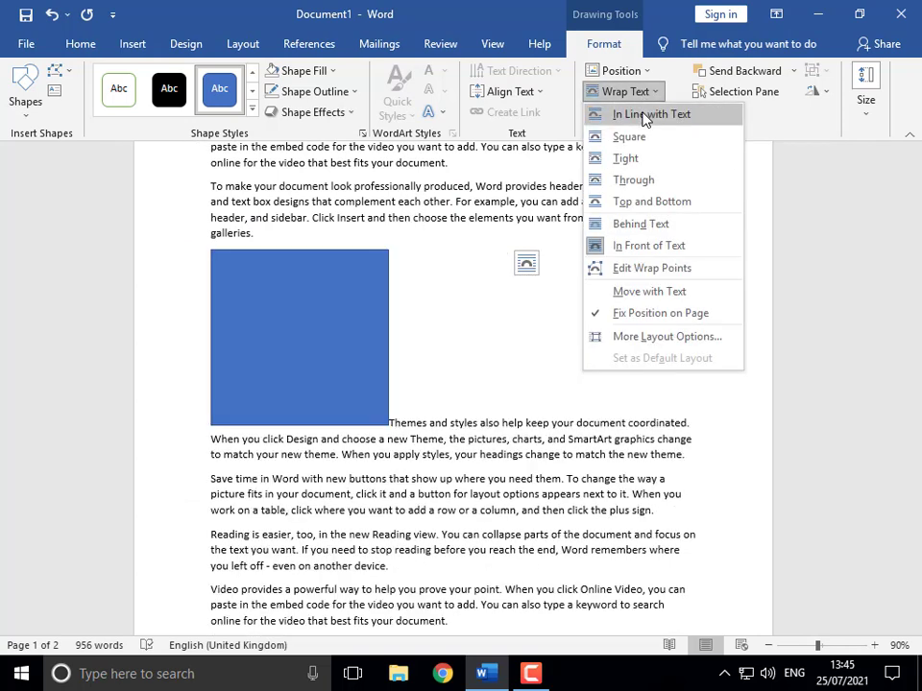
left_click(645, 114)
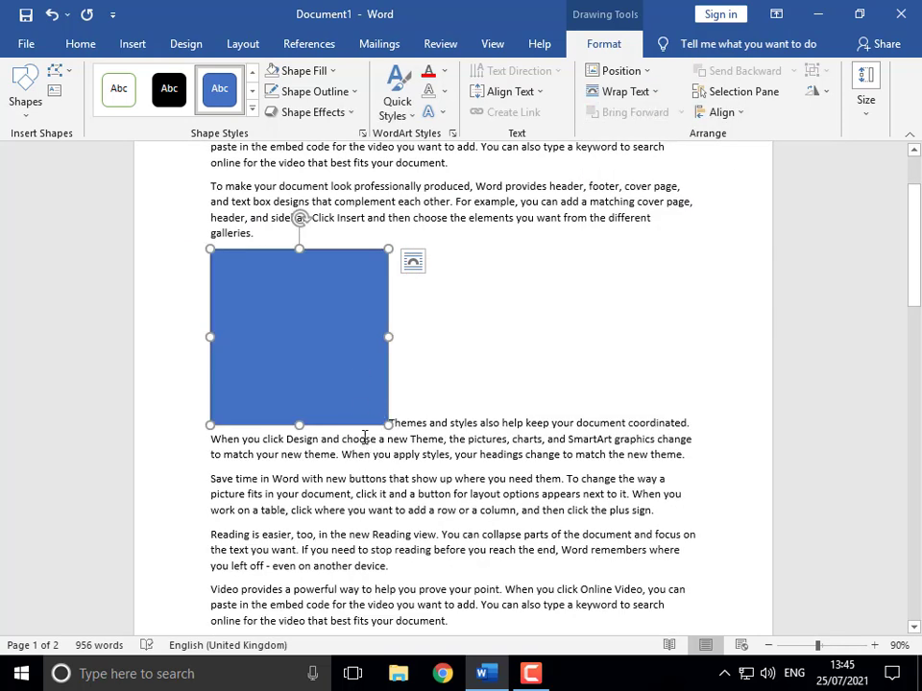
left_click(623, 91)
left_click(630, 139)
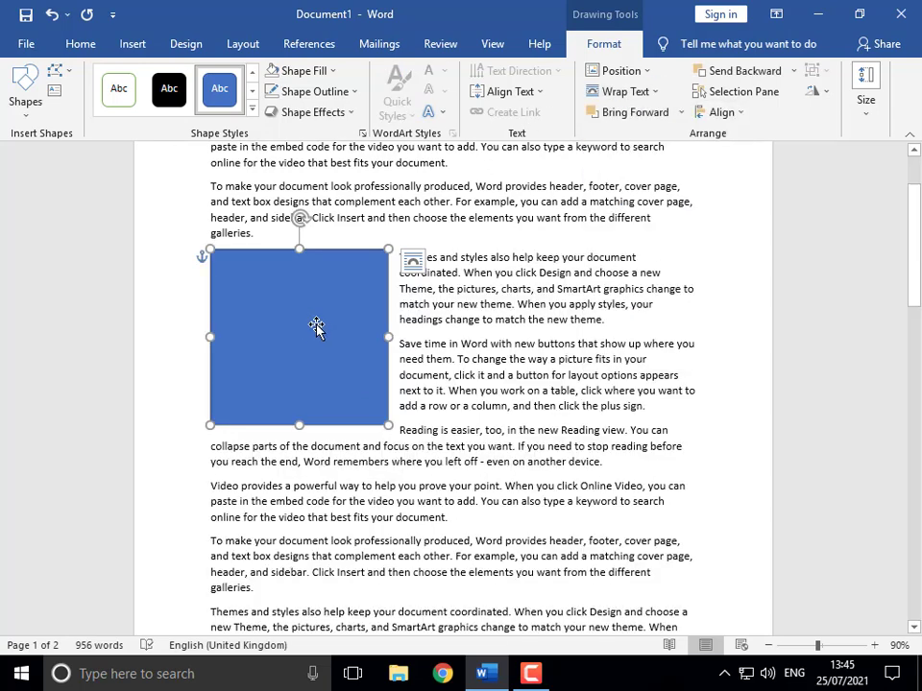
left_click_drag(316, 328, 442, 329)
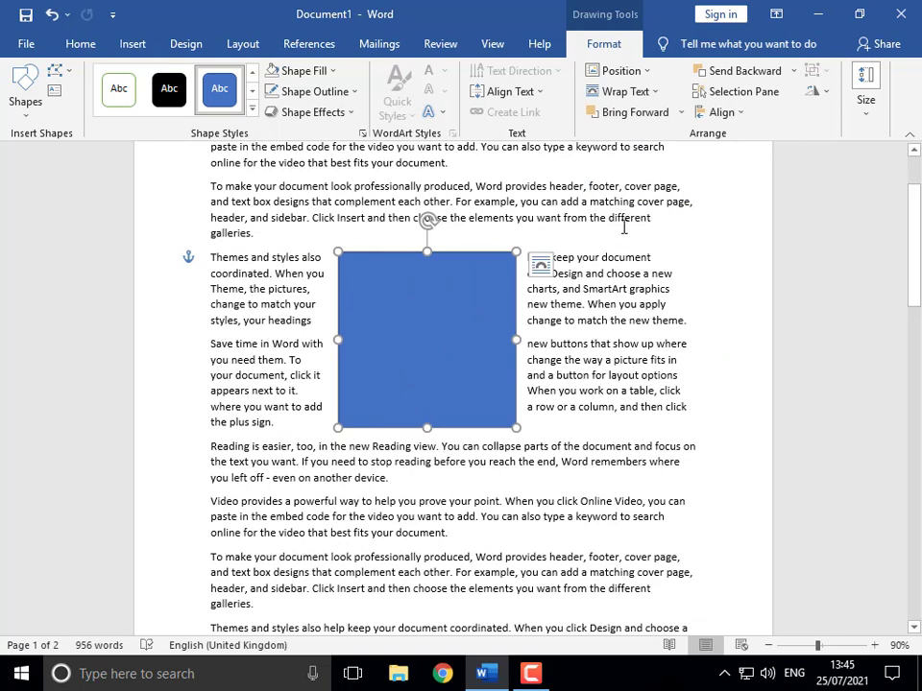
Step: Set the rectangle's layout to In Front of Text and move it slightly down over the paragraphs
left_click(625, 91)
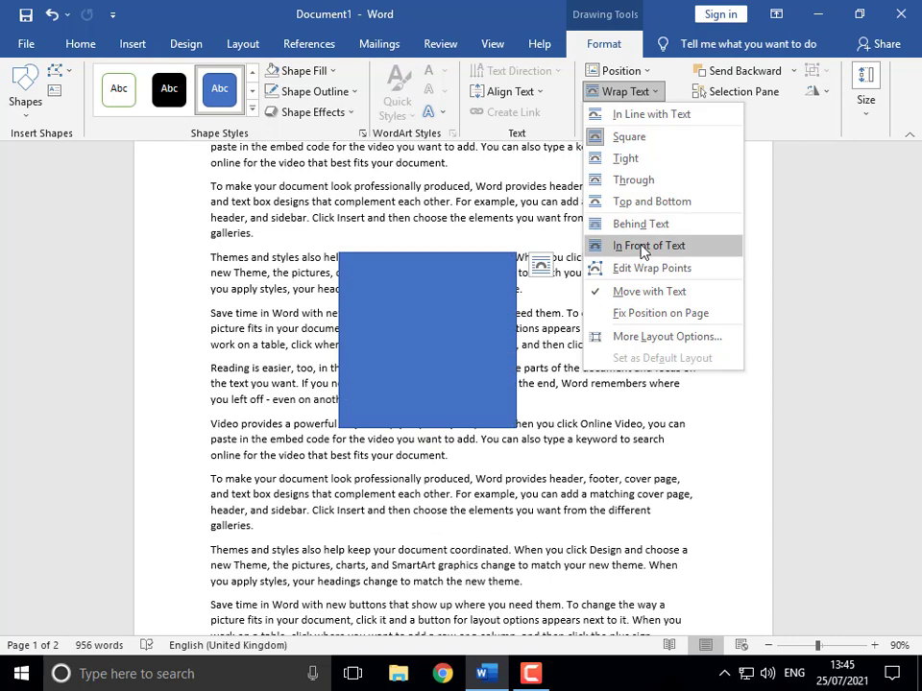
left_click(383, 386)
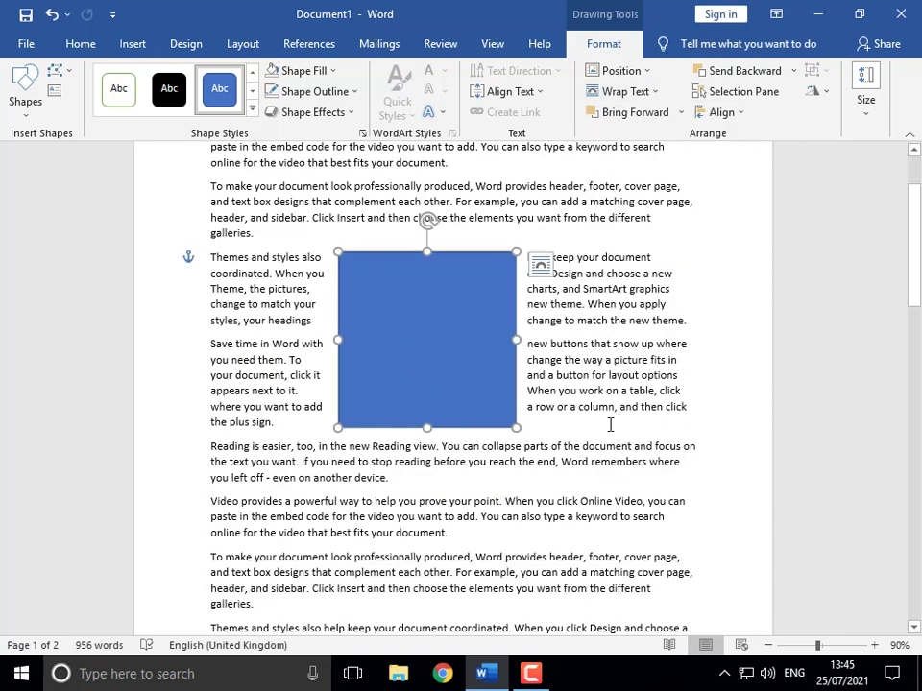
left_click(616, 427)
left_click(437, 376)
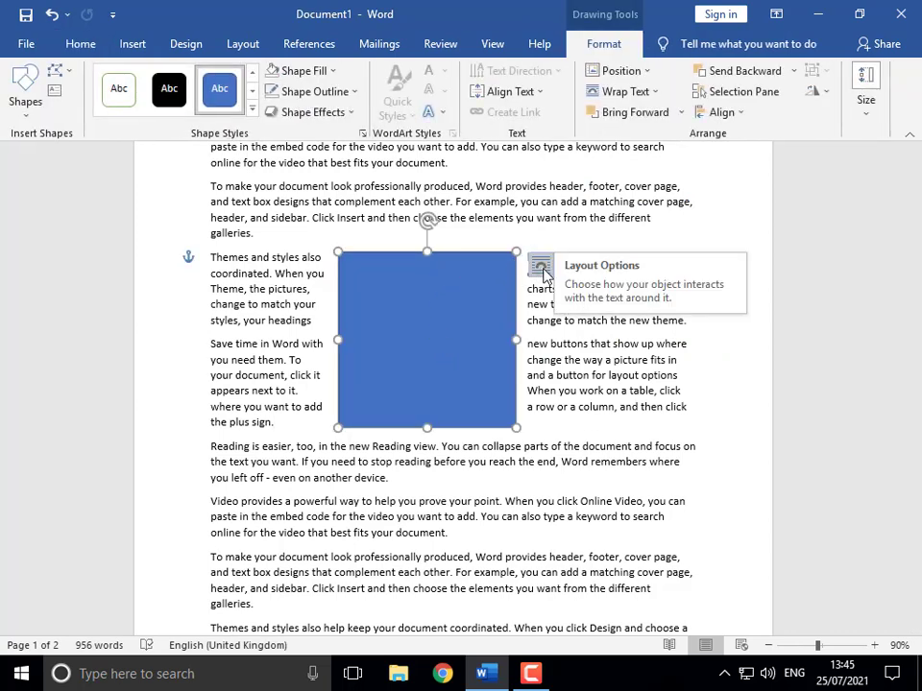
left_click(542, 270)
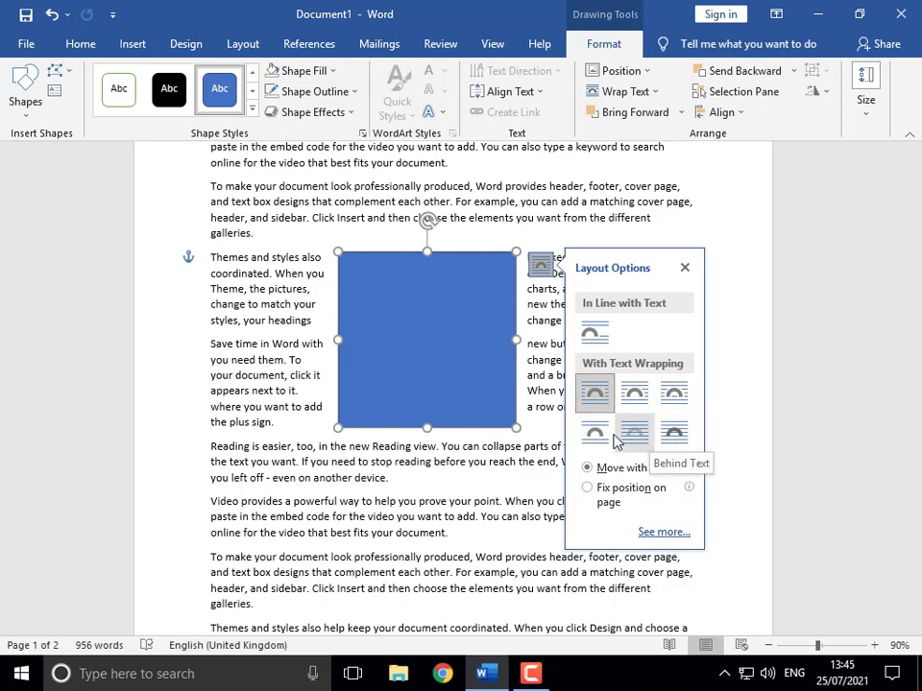
left_click(673, 437)
left_click_drag(370, 331, 415, 378)
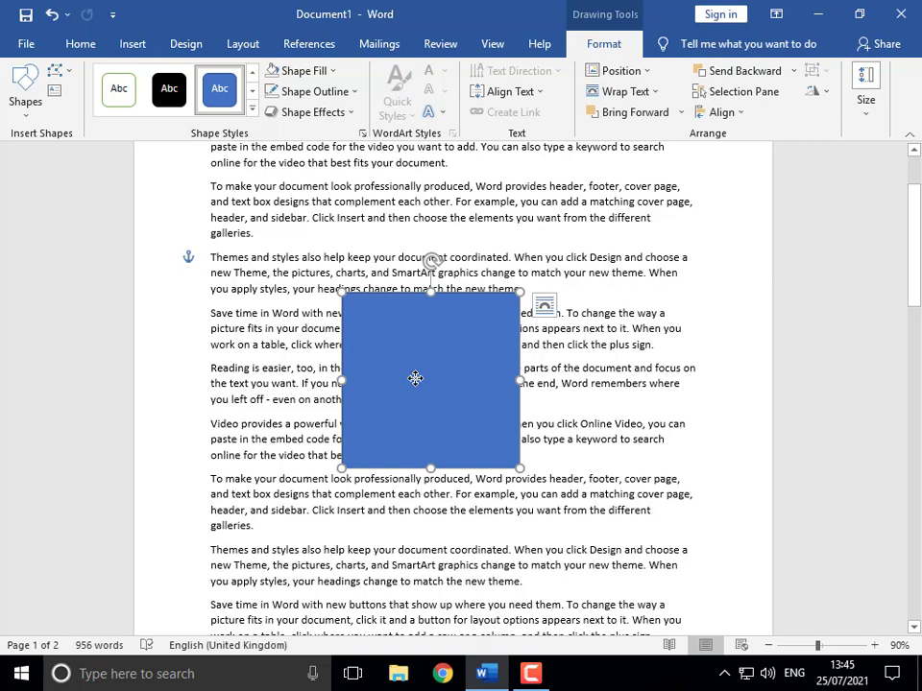
Step: Clear all document content and draw a roughly square rectangle near the upper-left margin of the empty page
key("ctrl+a")
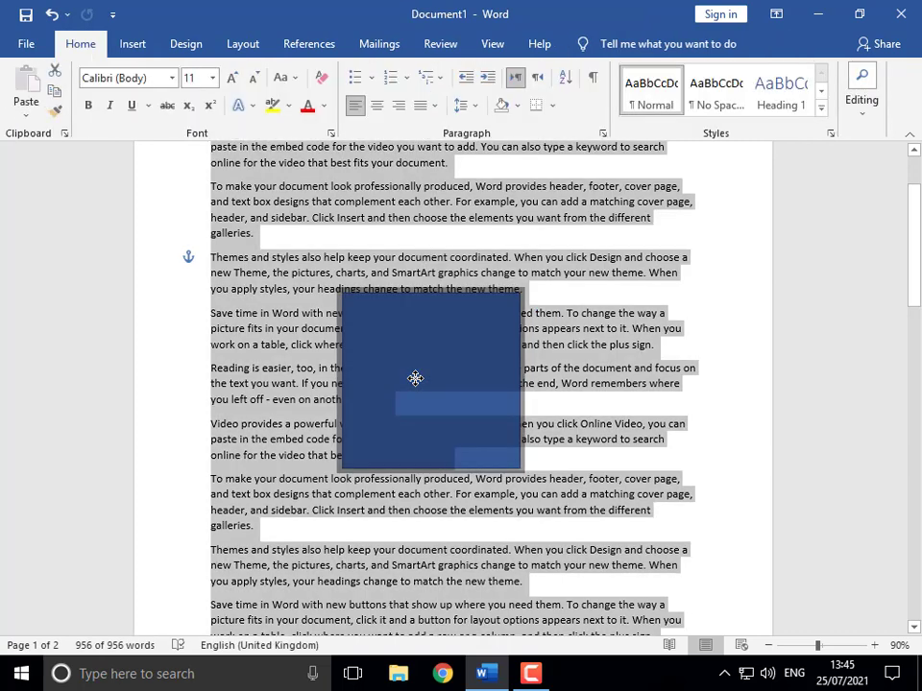
key("Delete")
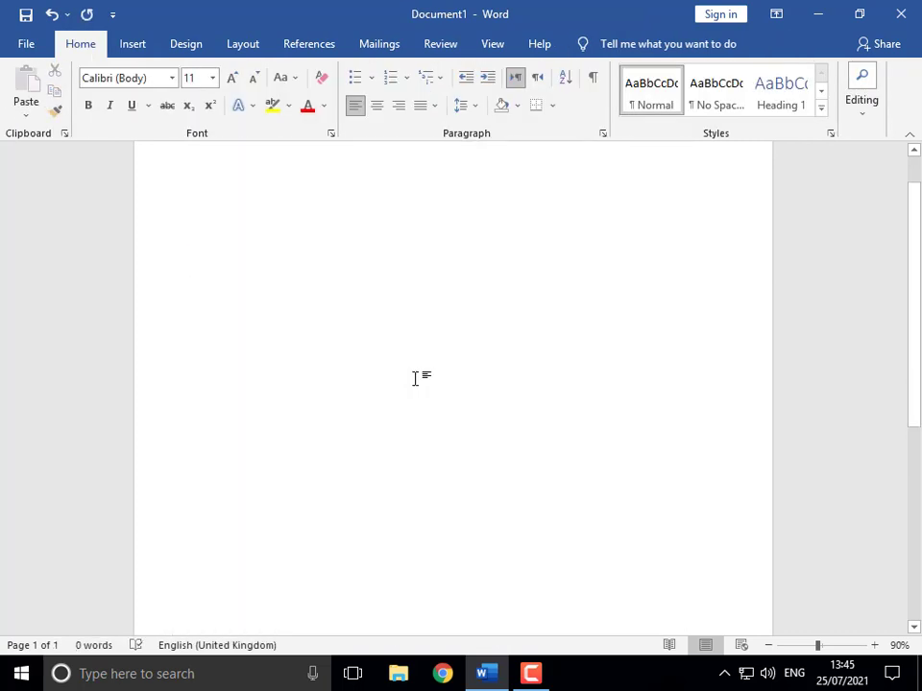
left_click(134, 43)
left_click(192, 82)
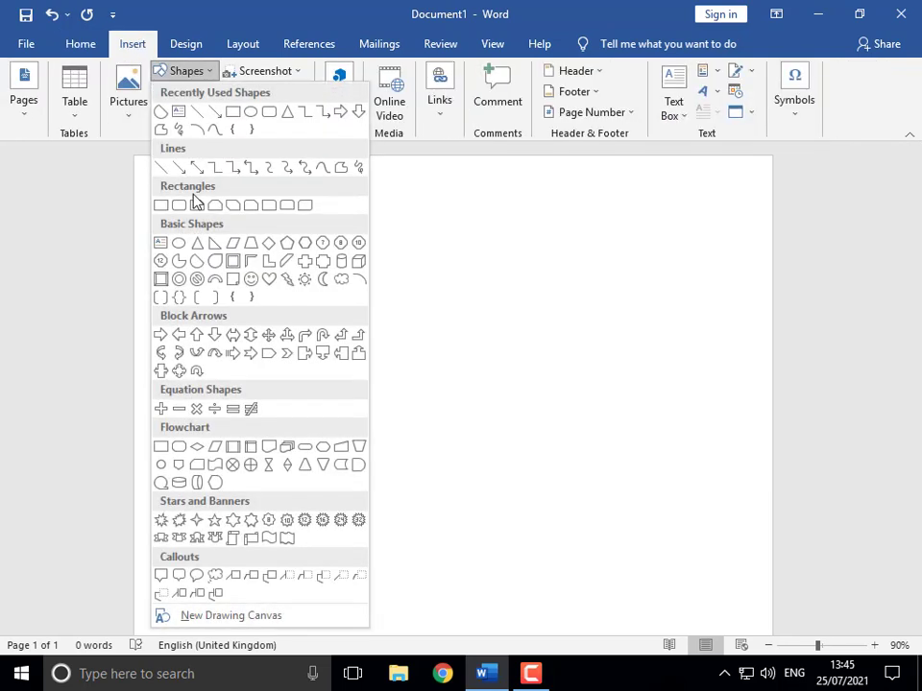
left_click(156, 202)
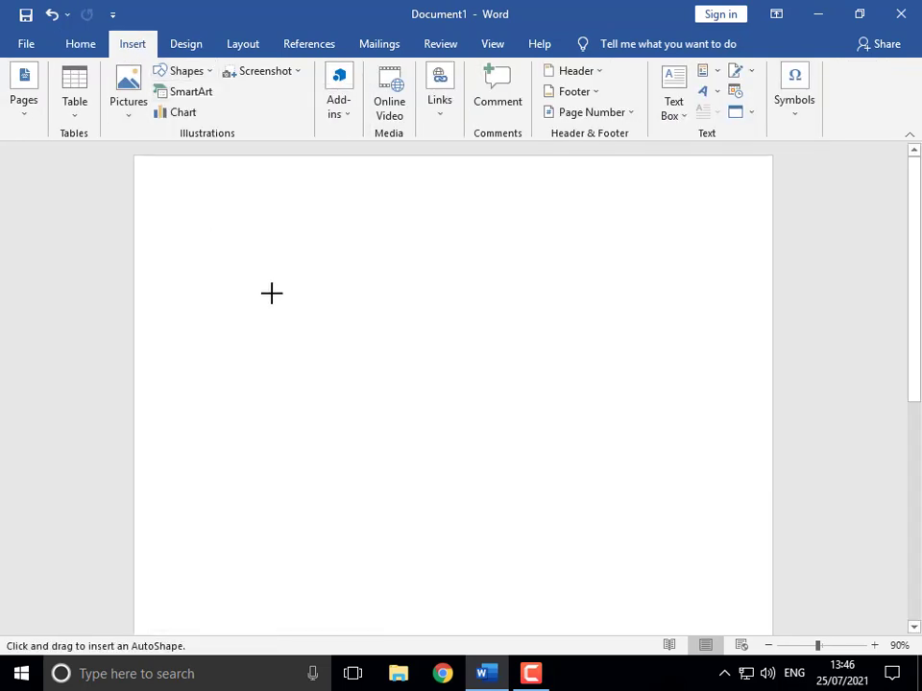
mouse_move(214, 236)
left_mouse_down()
mouse_move(308, 355)
mouse_move(336, 361)
left_mouse_up()
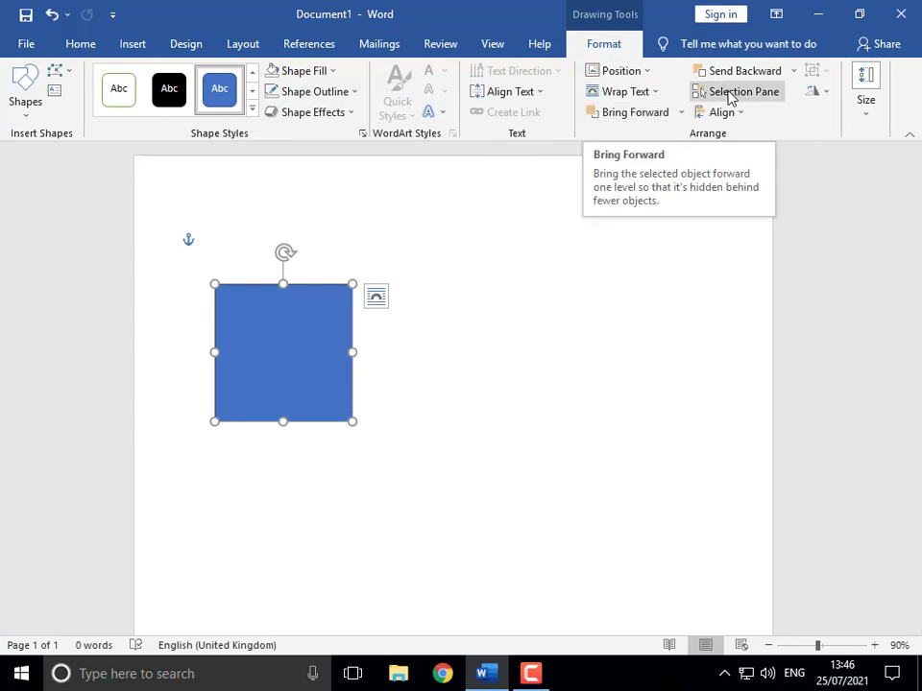
left_click_drag(277, 346, 276, 308)
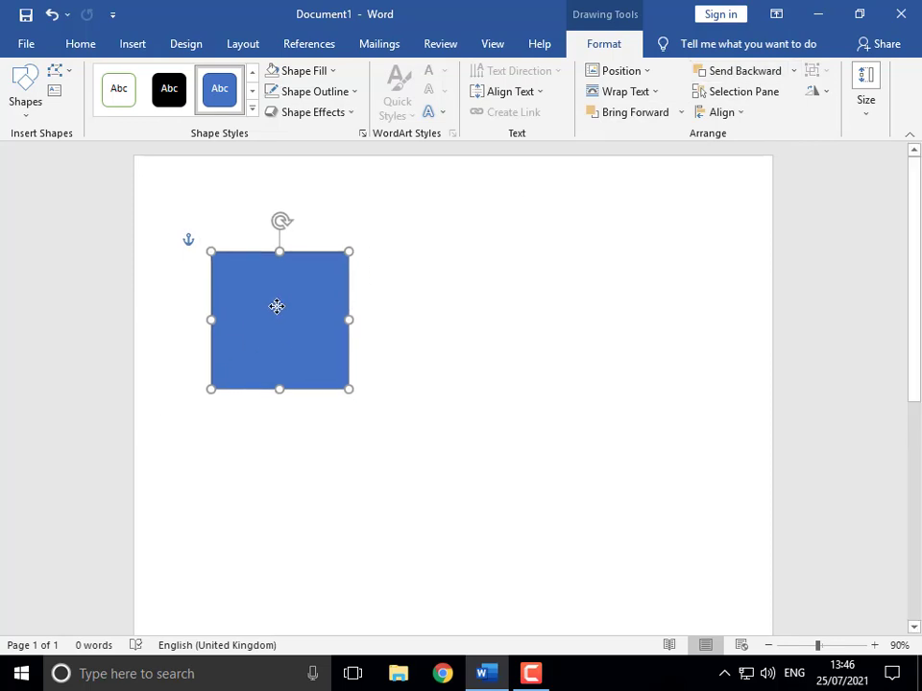
Step: Duplicate the blue rectangle, fill the copy with Red and place it overlapping the original, offset down and to the right
left_click_drag(299, 353, 336, 383, "ctrl")
left_click(331, 72)
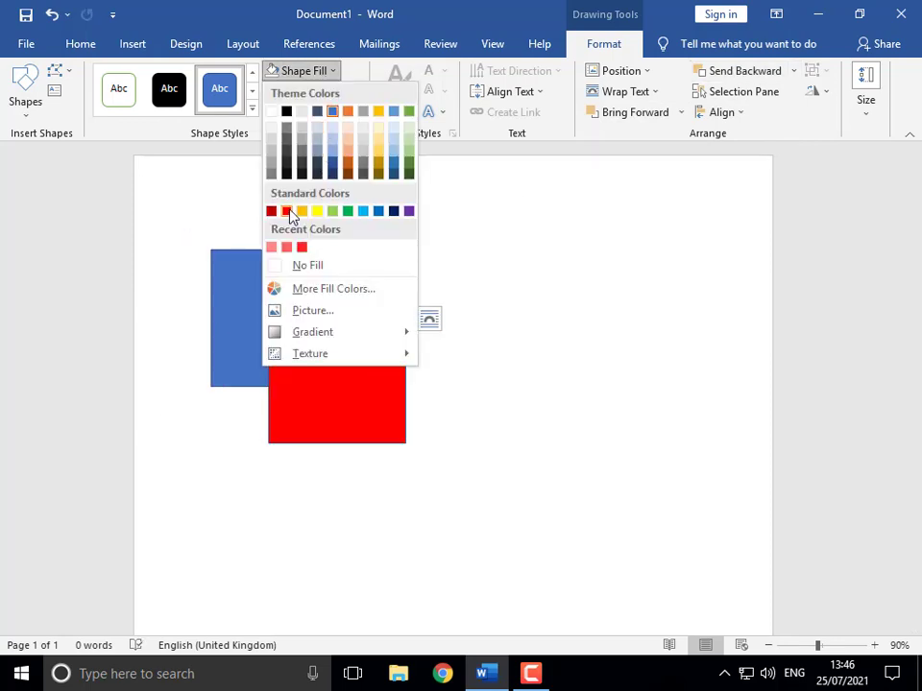
left_click(286, 211)
left_click_drag(308, 428, 284, 402)
Step: Duplicate the red rectangle, fill the copy with Green and place it overlapping the red one, offset down and to the right
mouse_move(304, 361)
left_mouse_down("ctrl")
mouse_move(325, 369)
mouse_move(317, 365)
left_mouse_up("ctrl")
left_click(331, 72)
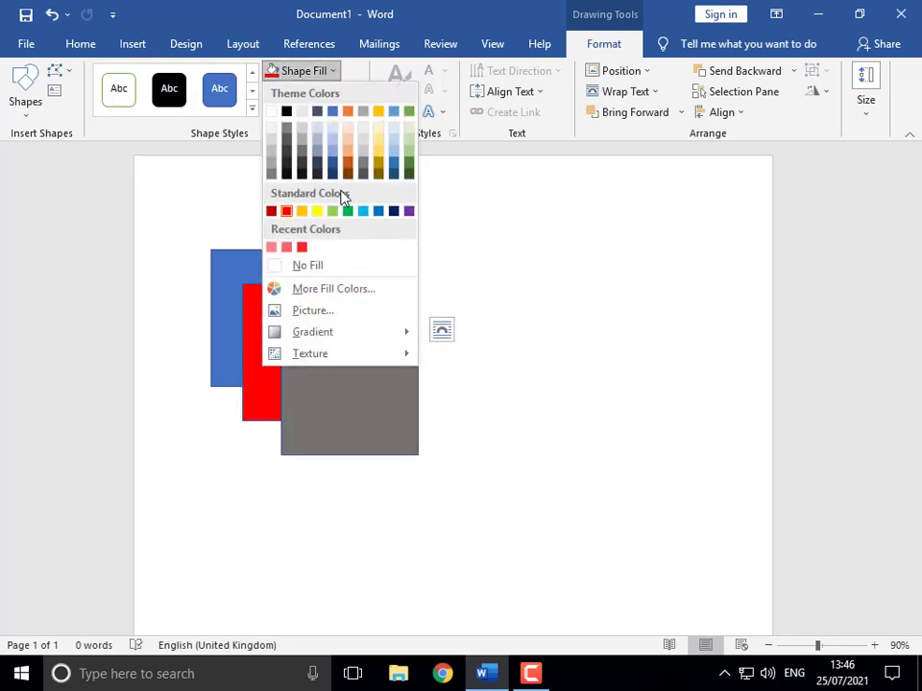
left_click(350, 219)
left_click_drag(358, 394, 349, 386)
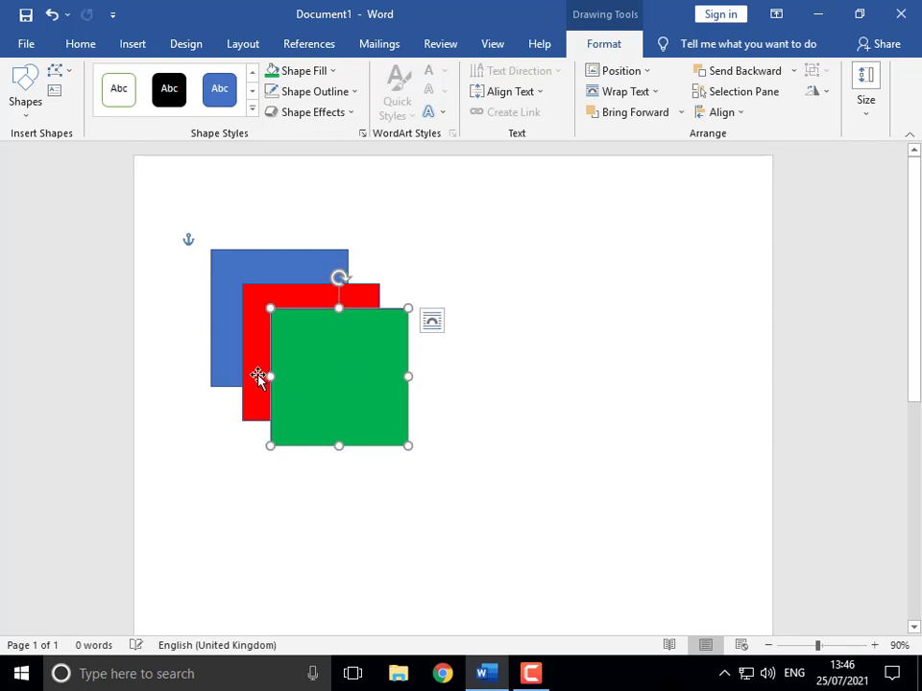
Step: Move the red and green rectangles closer to the blue one so the three form a tight diagonal stack
left_click_drag(260, 376, 241, 360)
left_click_drag(336, 376, 312, 353)
left_click(463, 373)
Step: Send the green rectangle backward one level and move it up so its upper edge extends above the other two
left_click(373, 425)
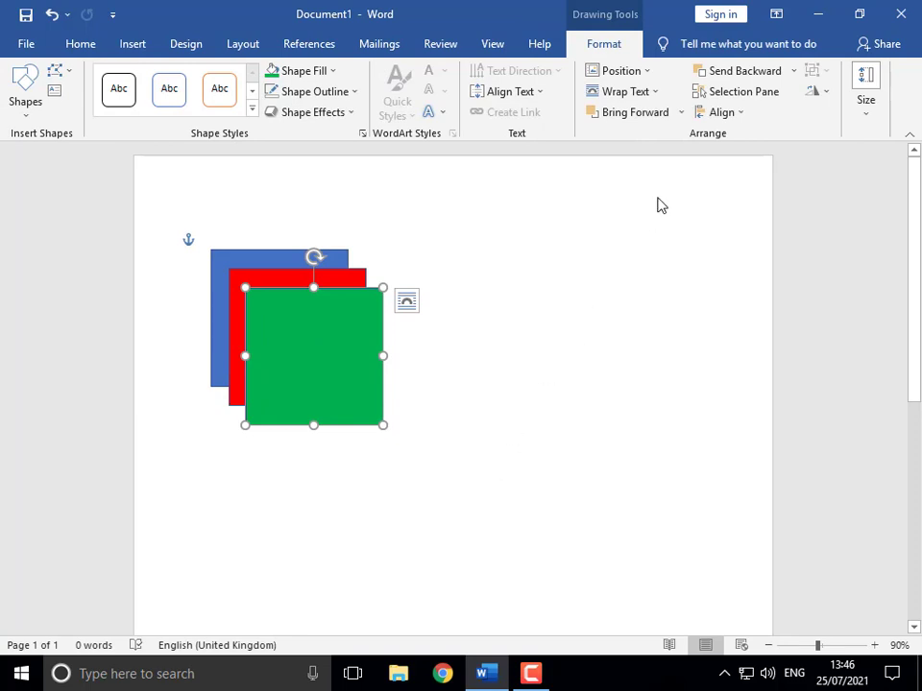
left_click(766, 74)
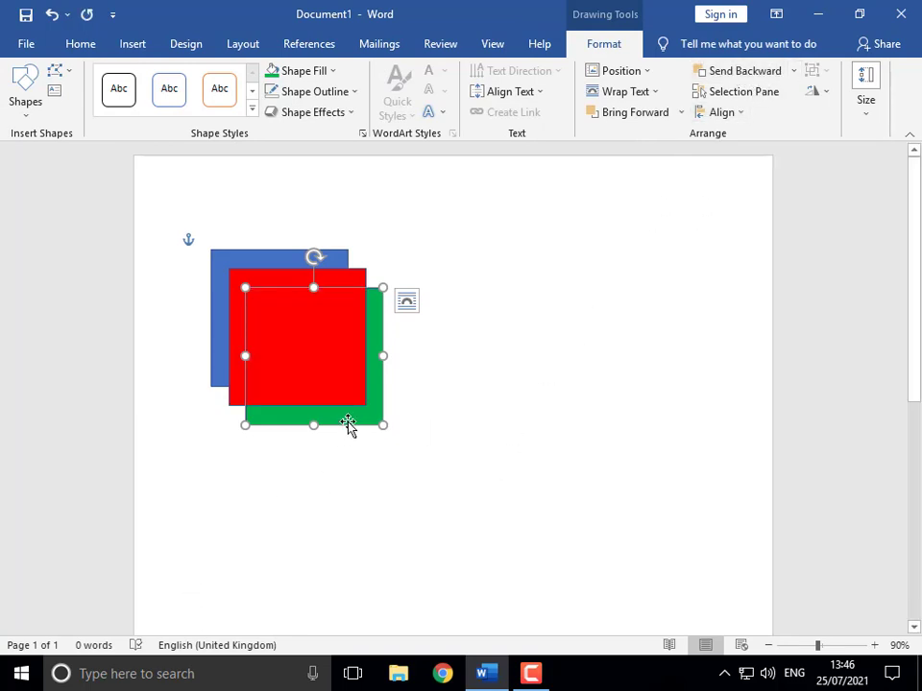
left_click_drag(348, 425, 334, 348)
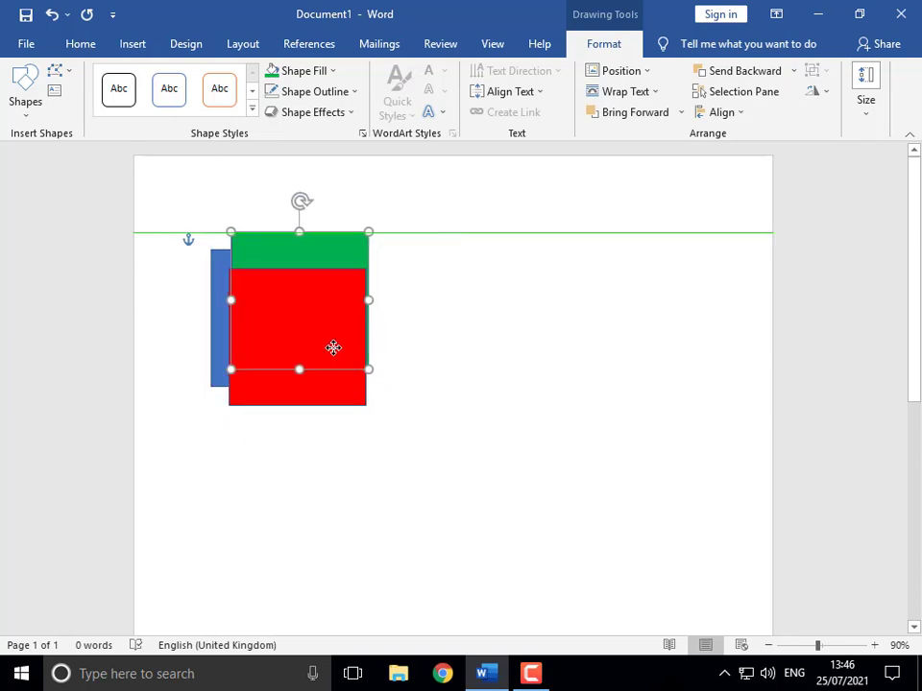
Step: Send the green rectangle to the back and shift it left so it sticks out behind the blue one
left_click(795, 72)
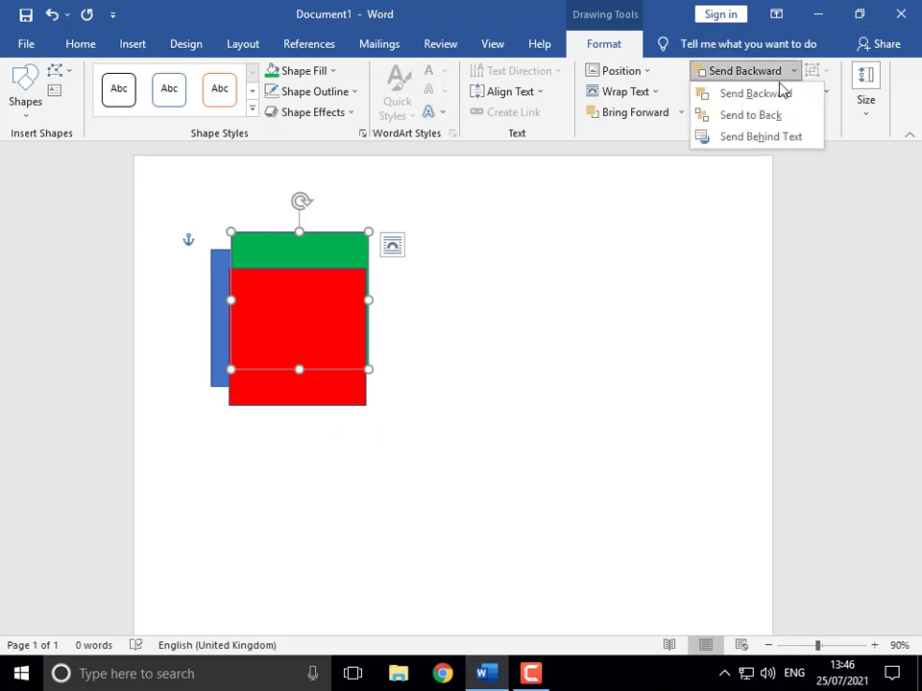
left_click(738, 116)
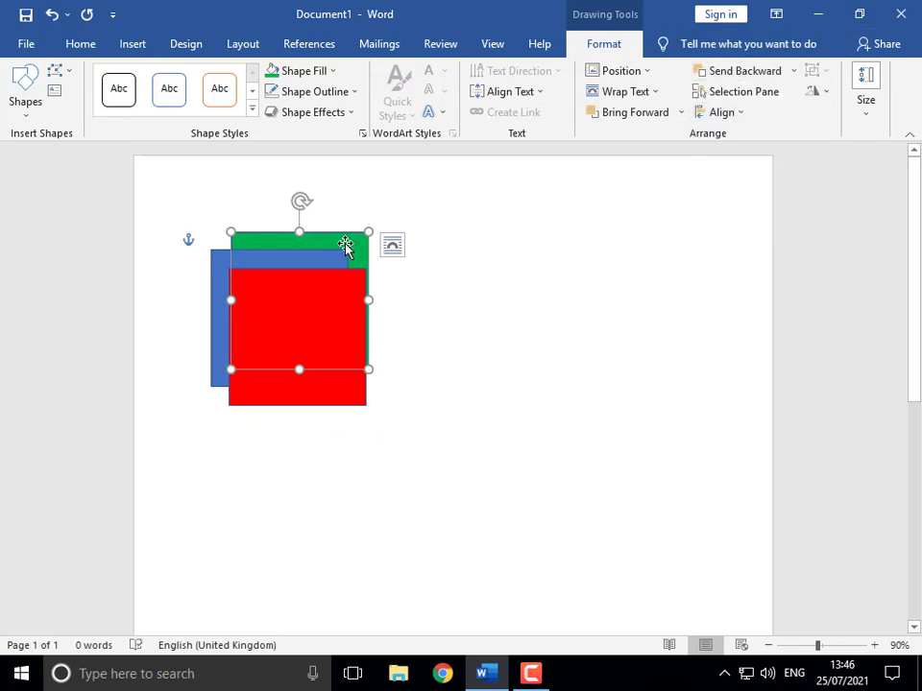
left_click_drag(345, 246, 305, 246)
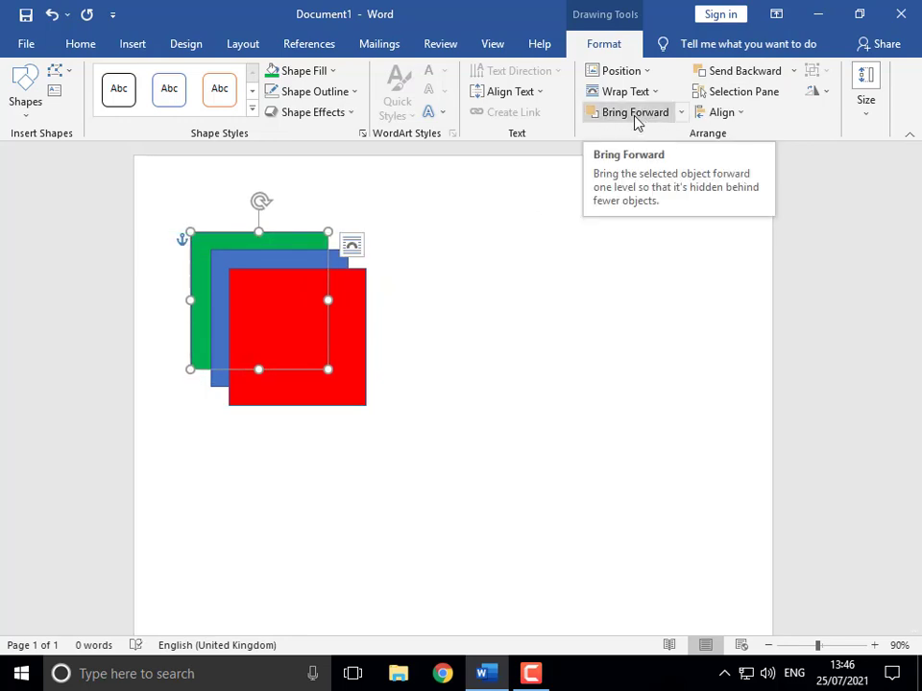
Step: Bring the green rectangle to the front of the stack and move it diagonally down to overlap the red one
left_click(634, 119)
left_click(683, 117)
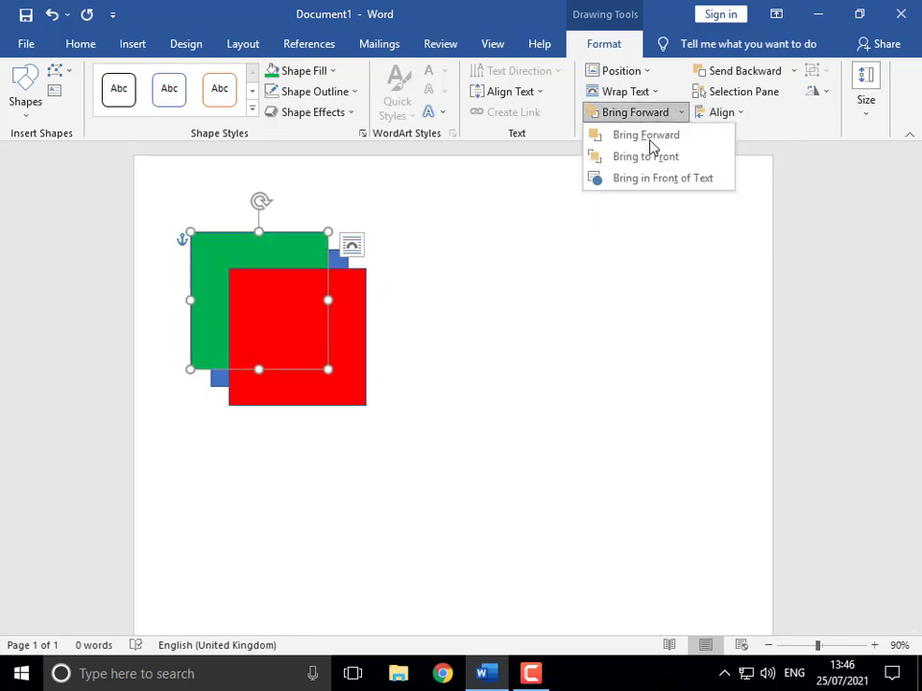
left_click(646, 157)
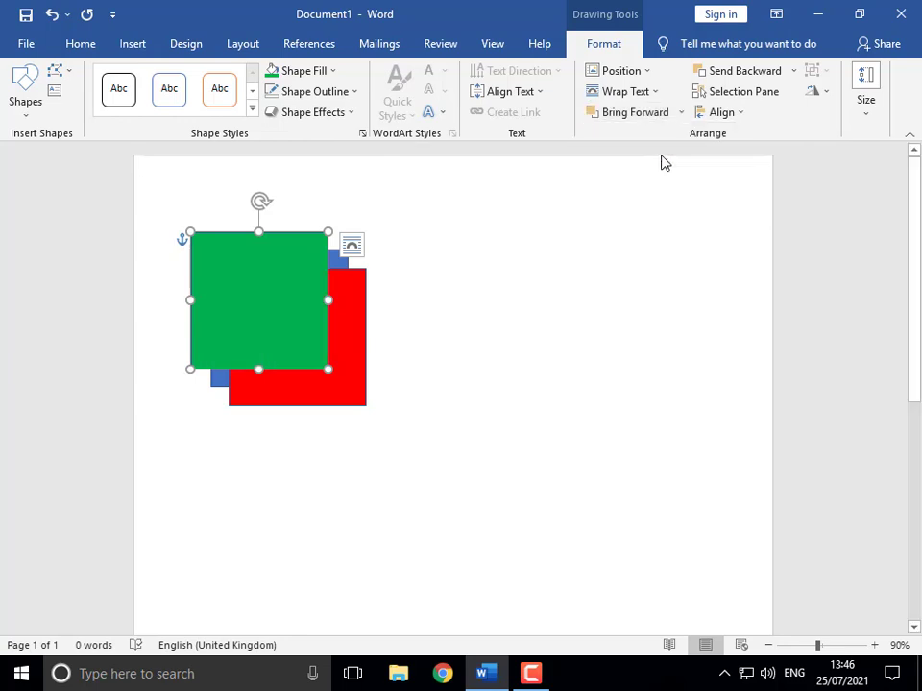
left_click_drag(309, 324, 354, 358)
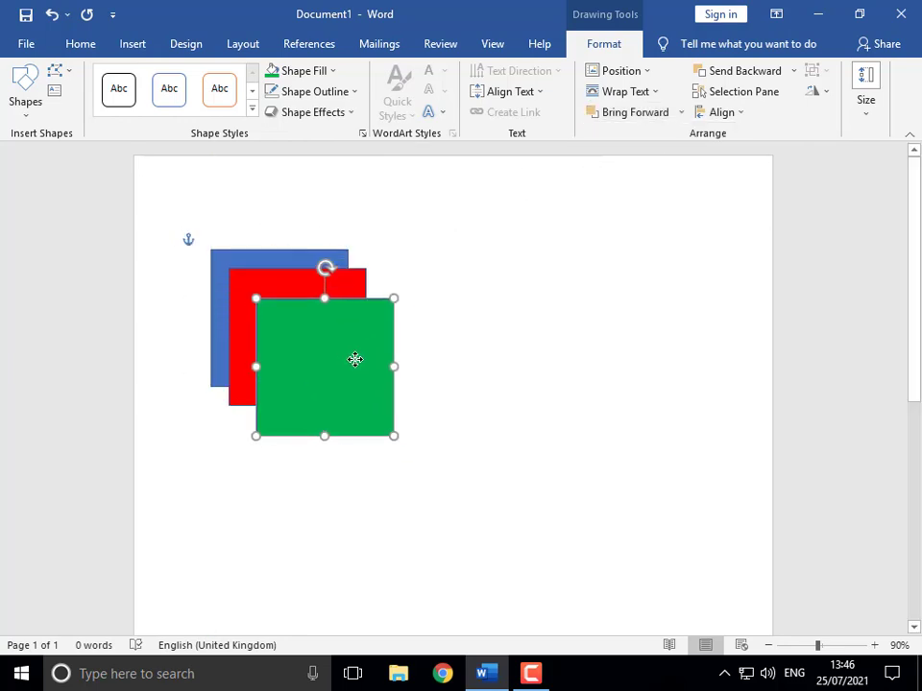
right_click(326, 331)
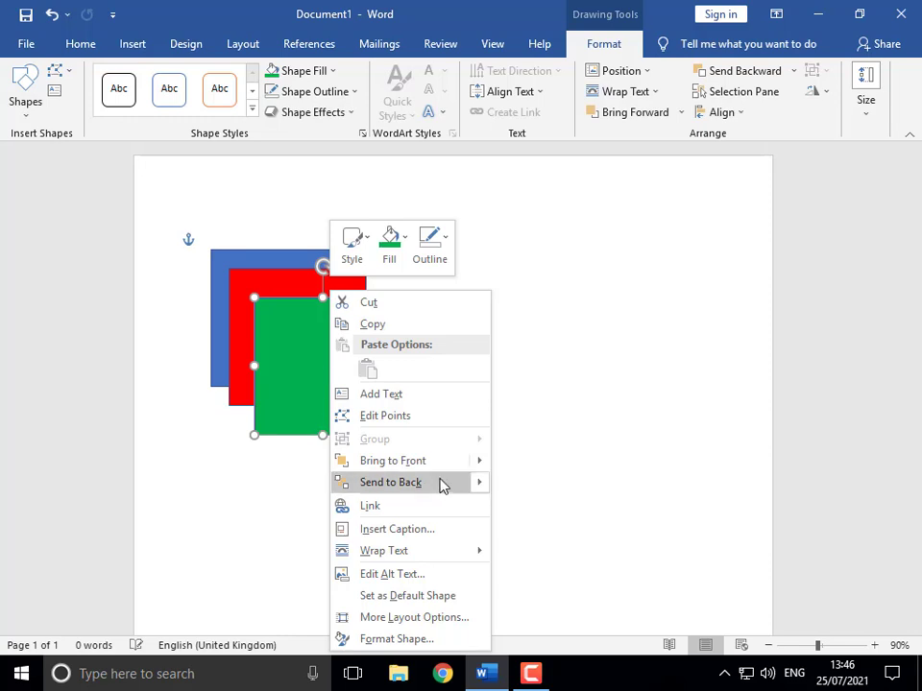
left_click(404, 491)
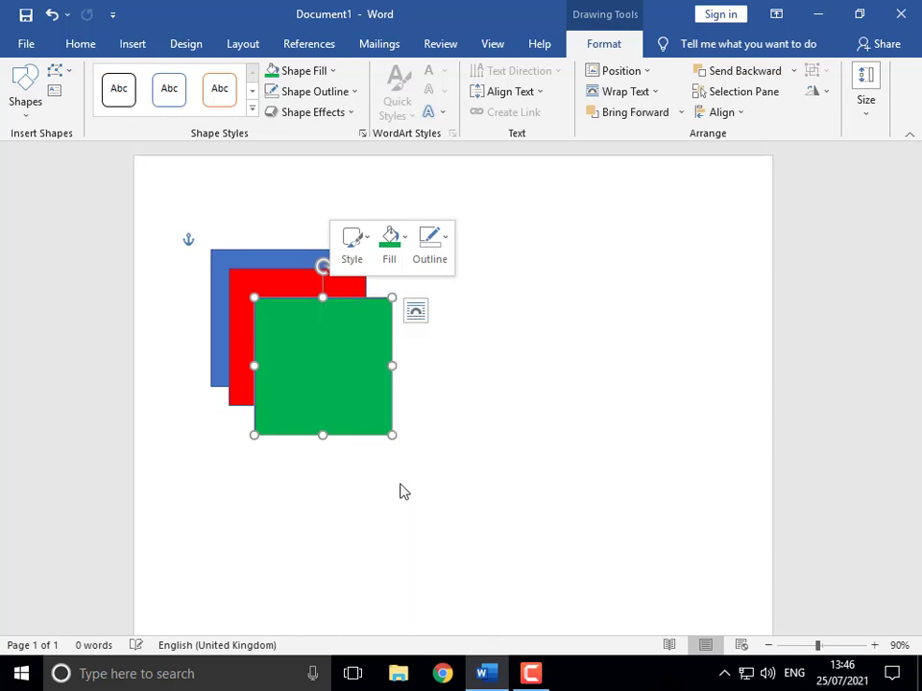
right_click(376, 390)
left_click(471, 202)
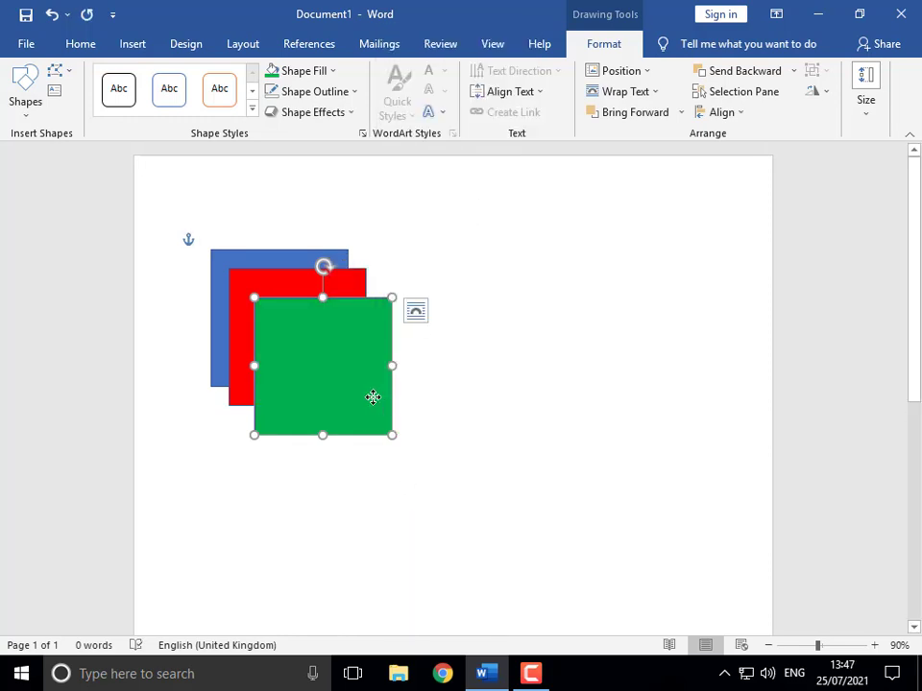
Step: Move the green rectangle up so it extends above the blue one and send it to the back
left_click_drag(373, 396, 327, 293)
right_click(296, 285)
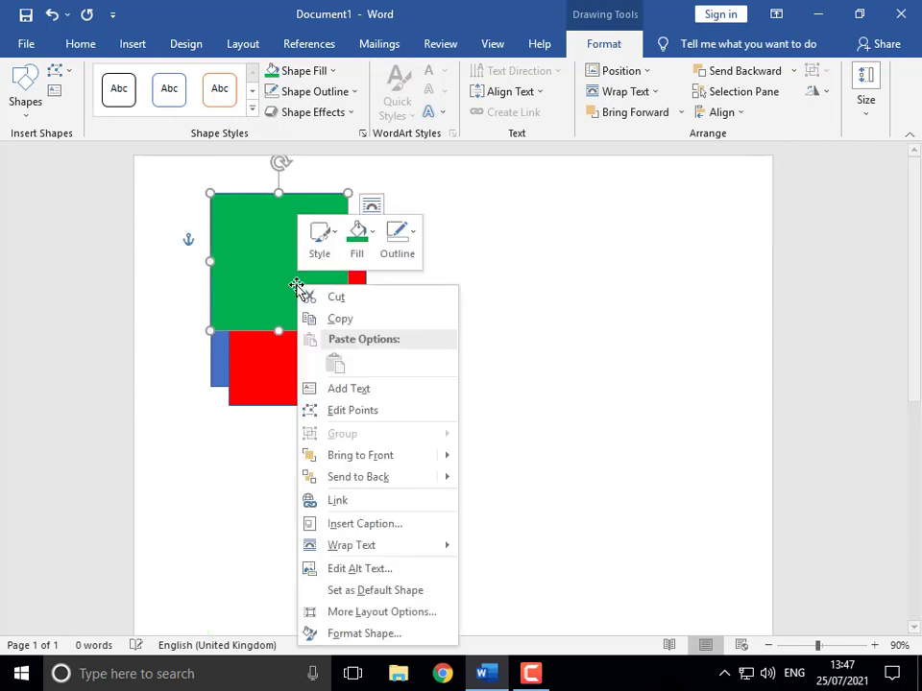
left_click(365, 475)
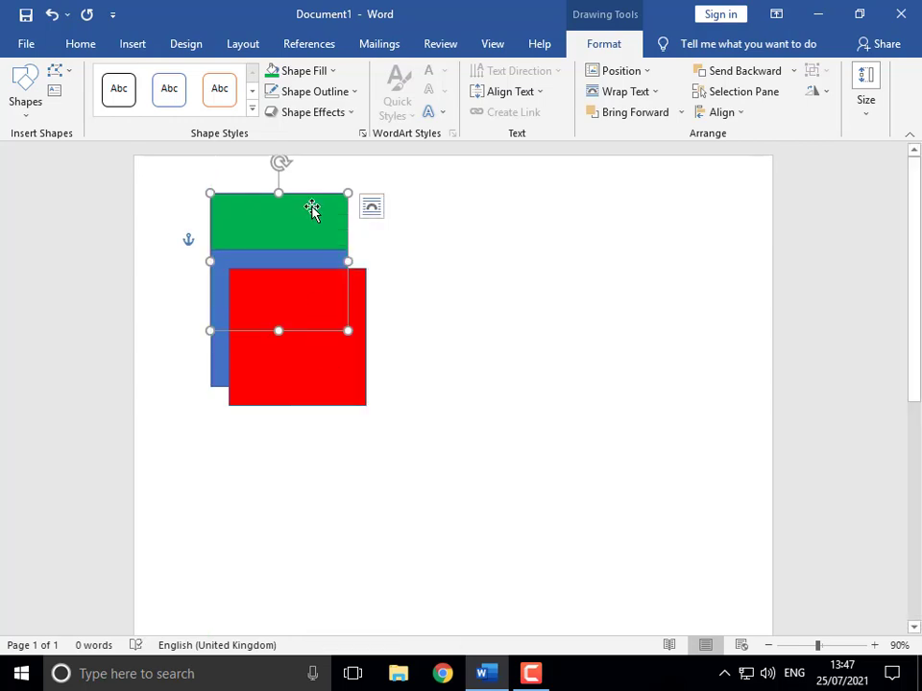
Step: Bring the green rectangle back to the front of the blue and red ones
right_click(305, 216)
left_click(408, 385)
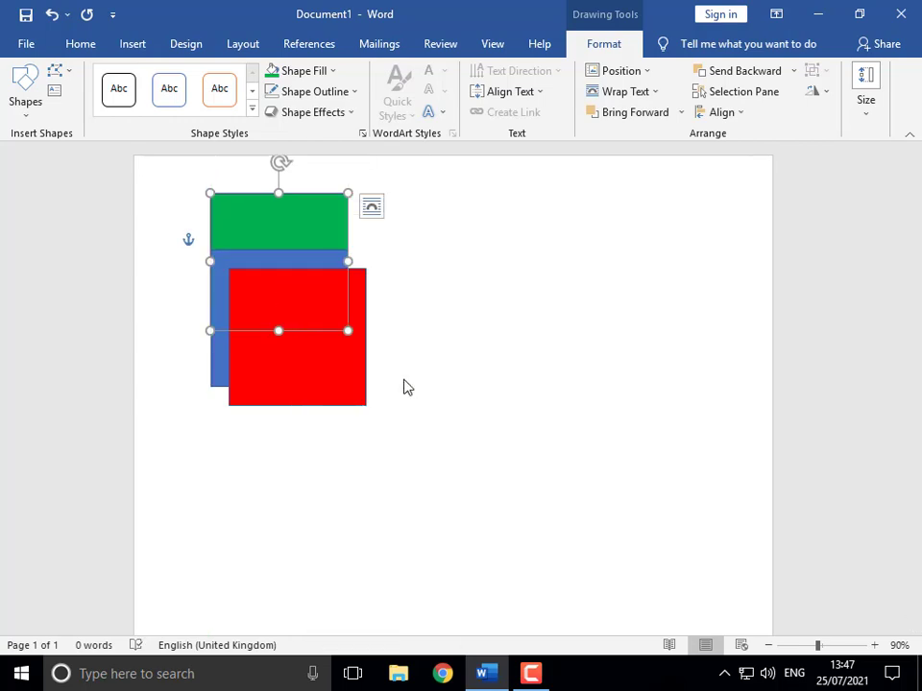
right_click(297, 244)
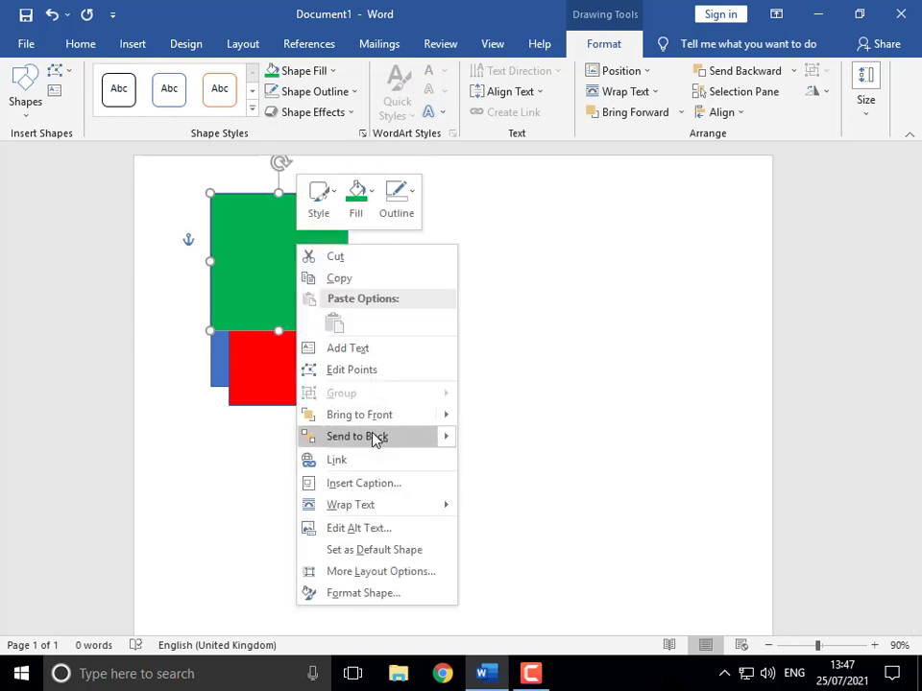
left_click(566, 397)
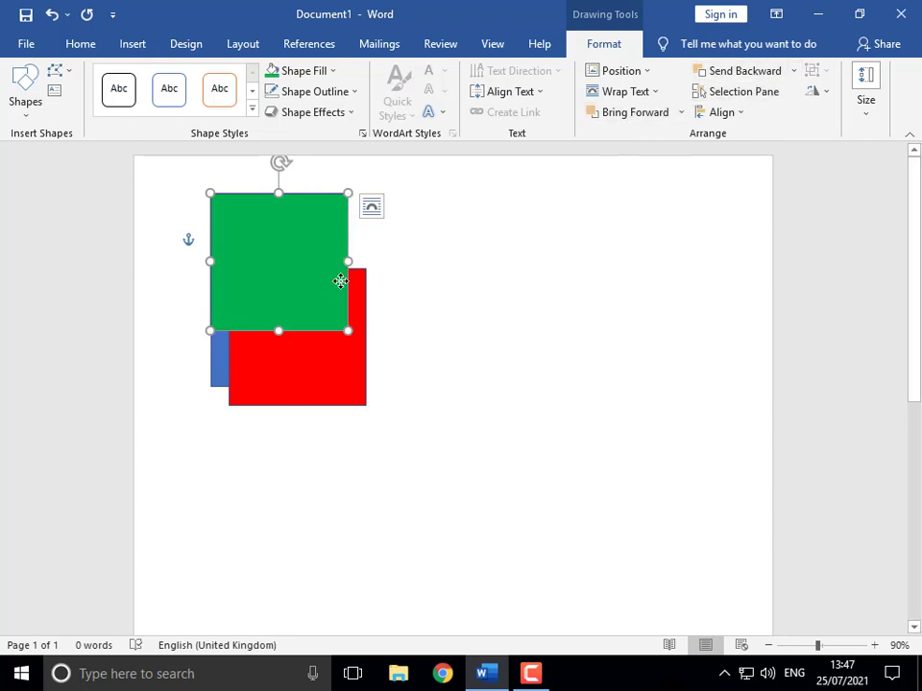
Step: Stack the red rectangle and the green rectangle exactly over the blue one, with green on top
left_click_drag(342, 279, 471, 303)
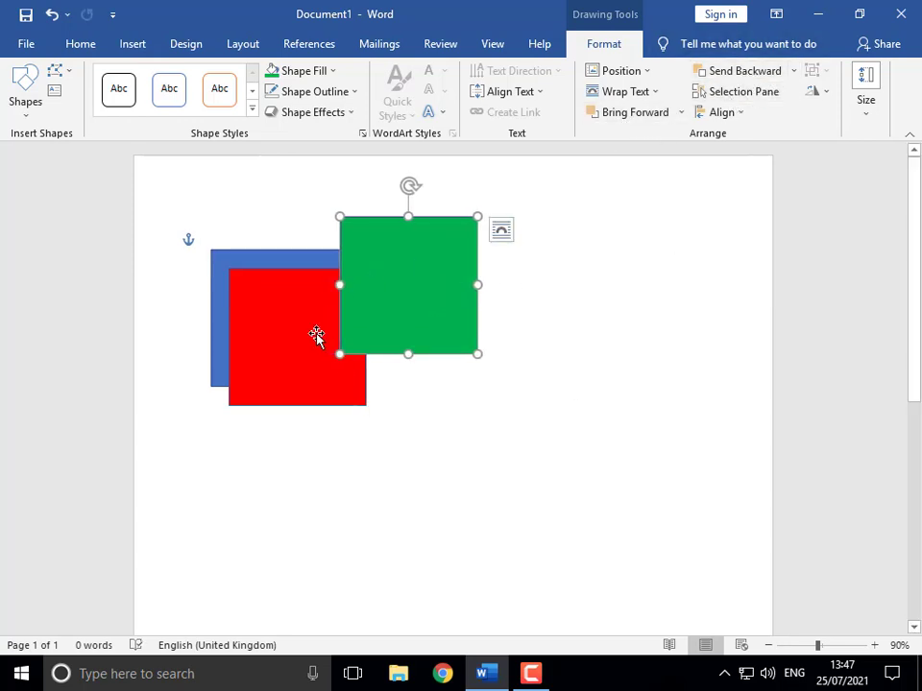
left_click_drag(292, 347, 274, 327)
left_click_drag(409, 317, 278, 366)
left_click_drag(277, 354, 289, 310)
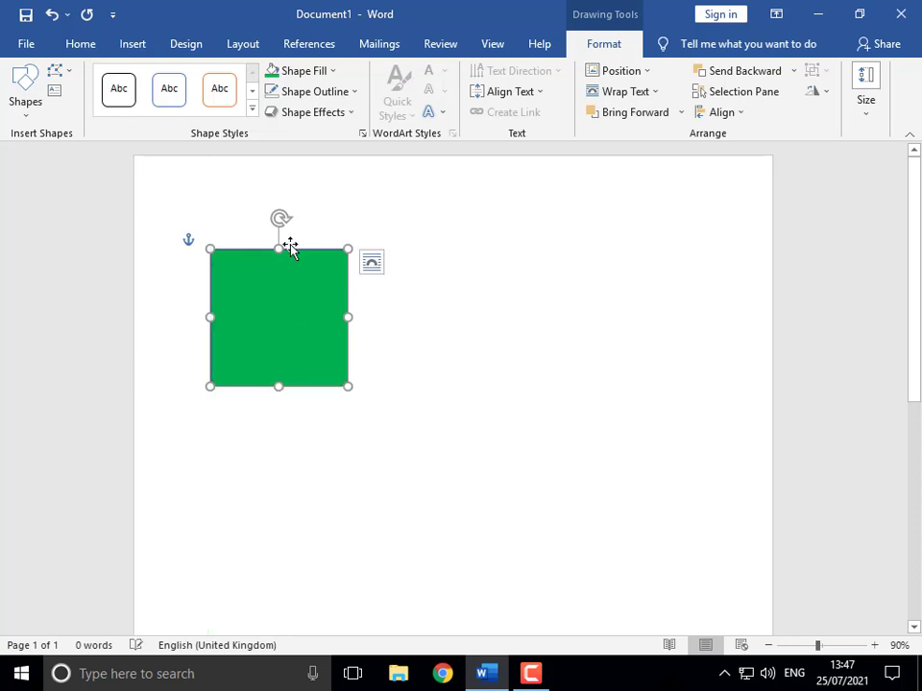
Step: Draw a new, slightly larger rectangle and move it over the stack so it covers the green one completely
left_click(129, 40)
left_click(183, 73)
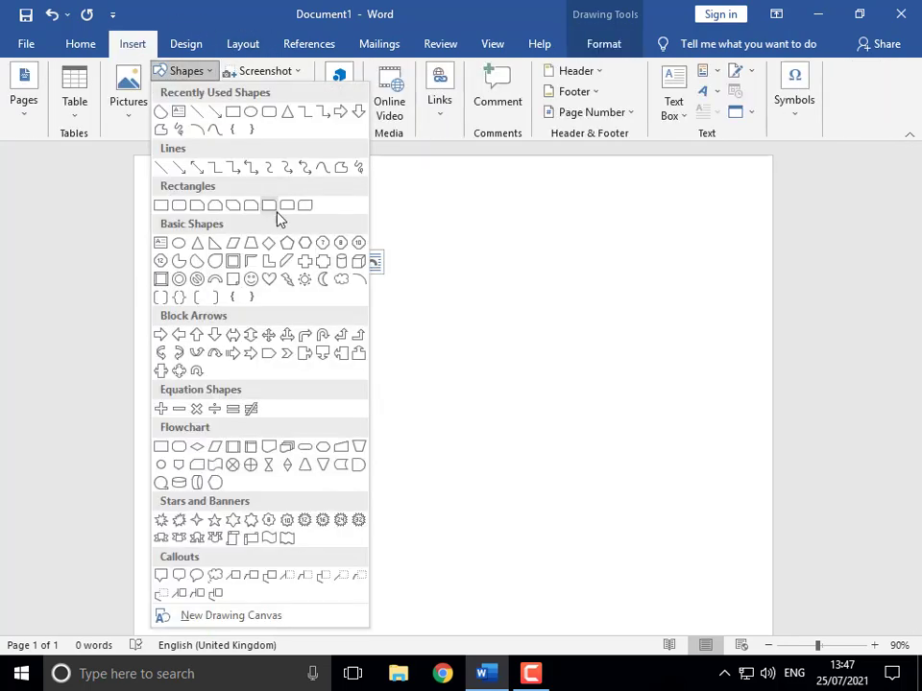
left_click(190, 207)
mouse_move(280, 310)
left_mouse_down()
mouse_move(346, 461)
mouse_move(434, 465)
left_mouse_up()
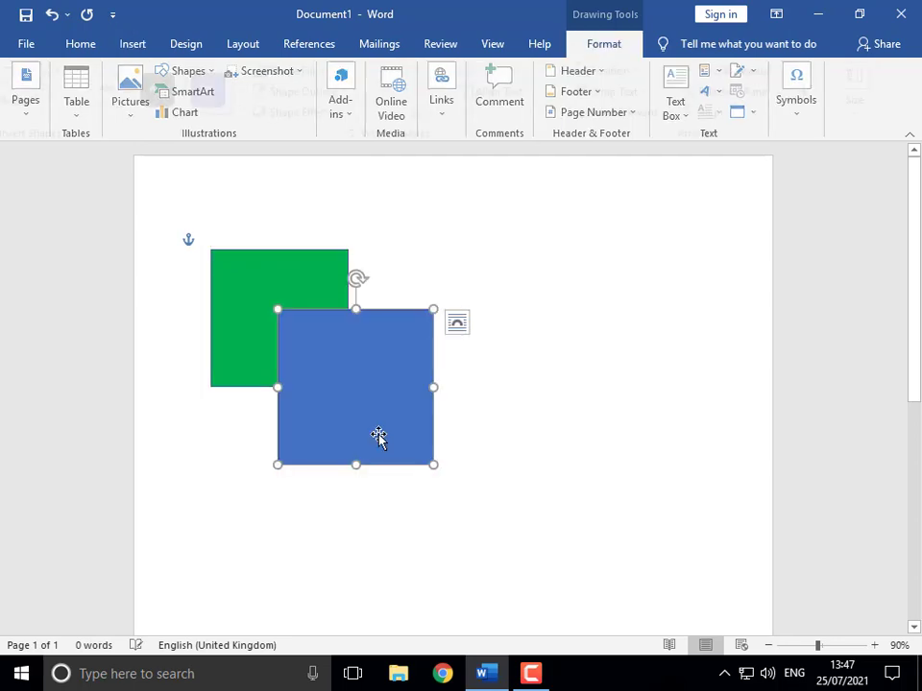
left_click_drag(378, 436, 305, 371)
Step: Fill the new rectangle with the standard colour Purple and deselect it
left_click(333, 71)
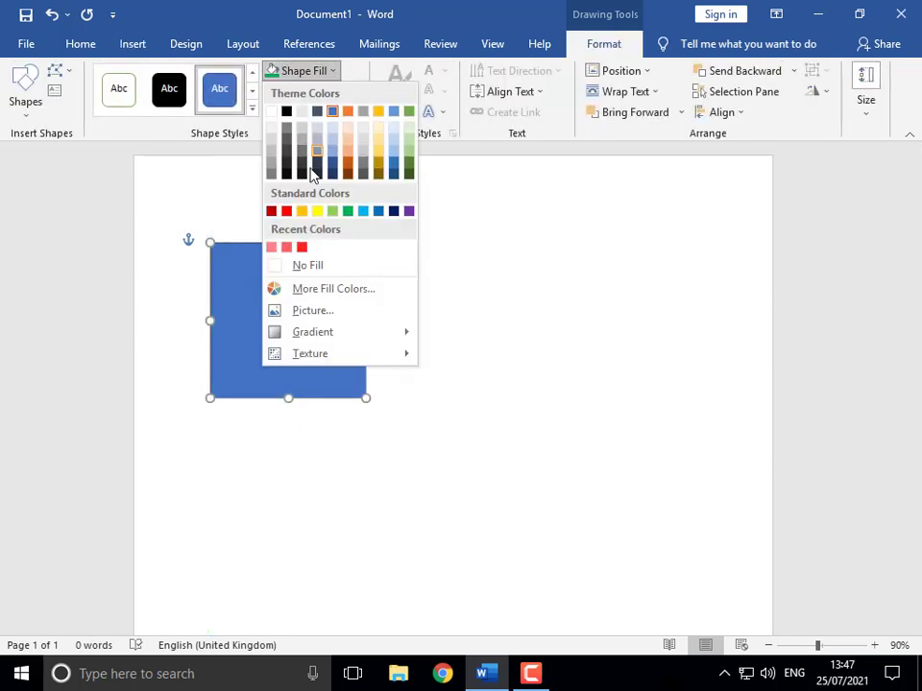
left_click(409, 212)
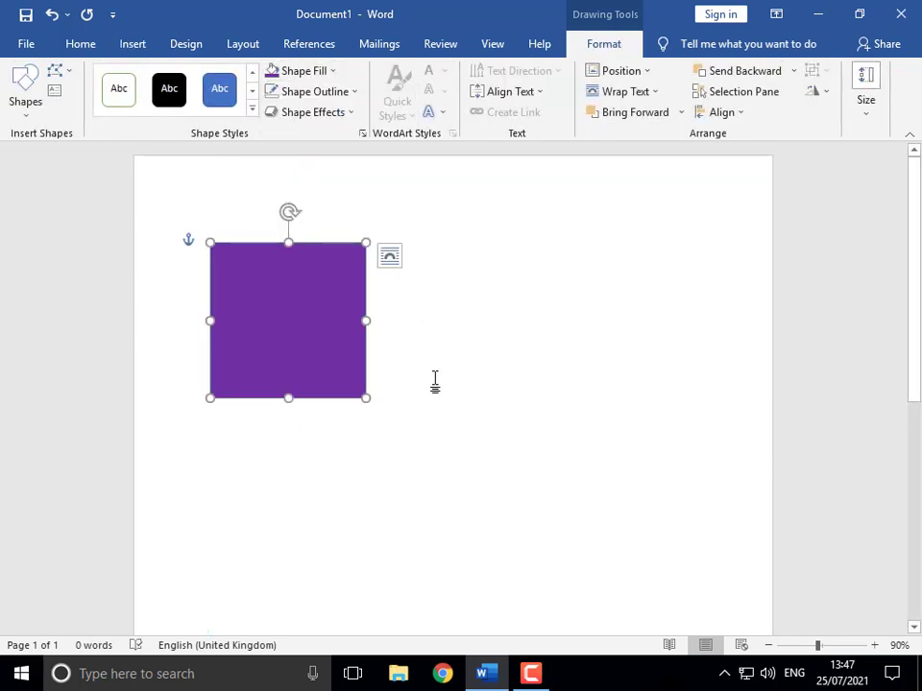
left_click(397, 362)
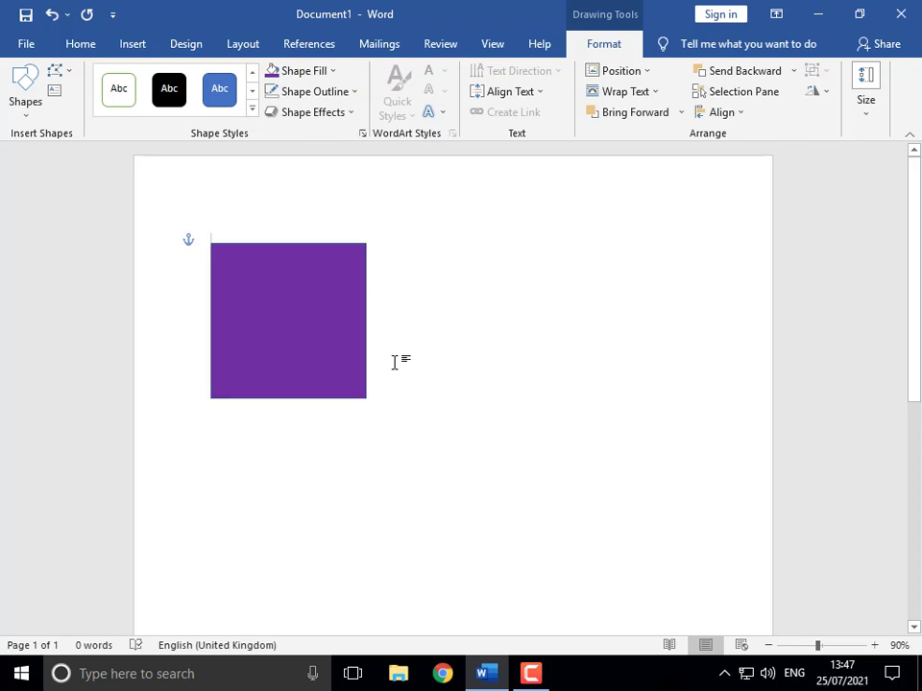
Step: Open the Selection Pane for the stacked shapes and toggle the purple rectangle's visibility off and on
left_click(319, 322)
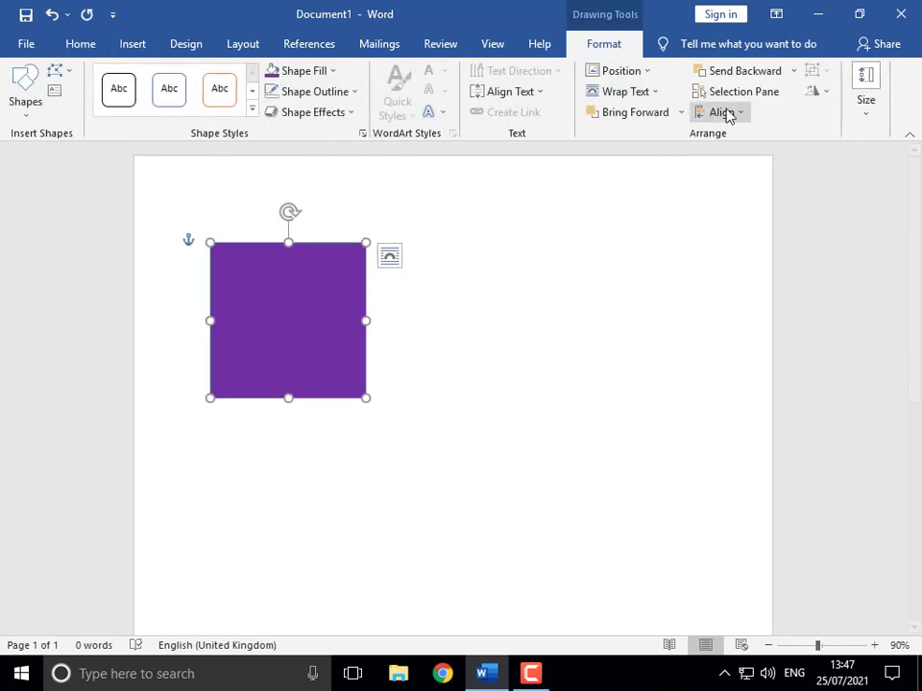
left_click(744, 93)
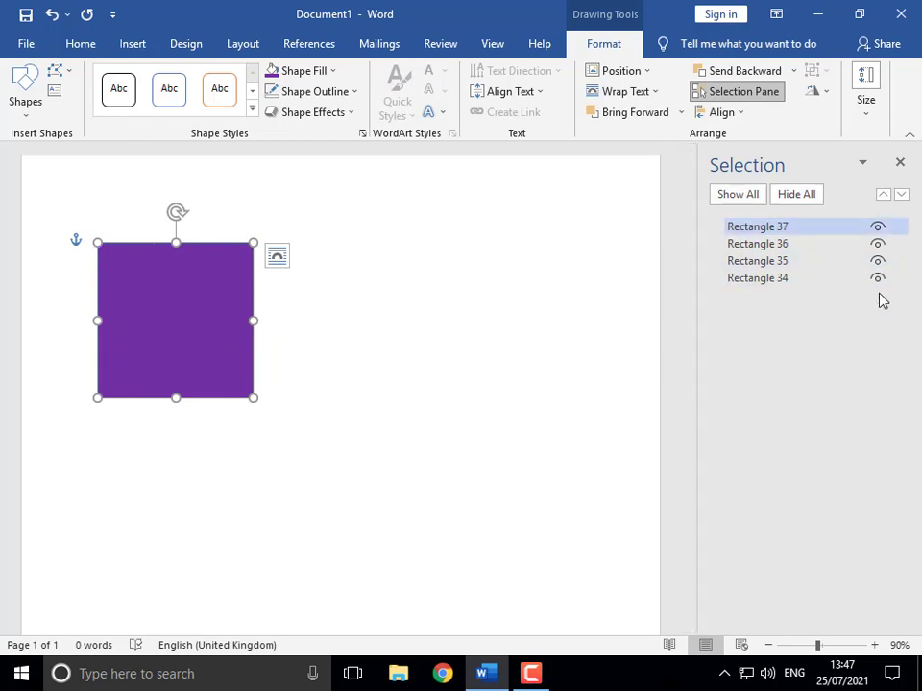
left_click(877, 227)
left_click(877, 226)
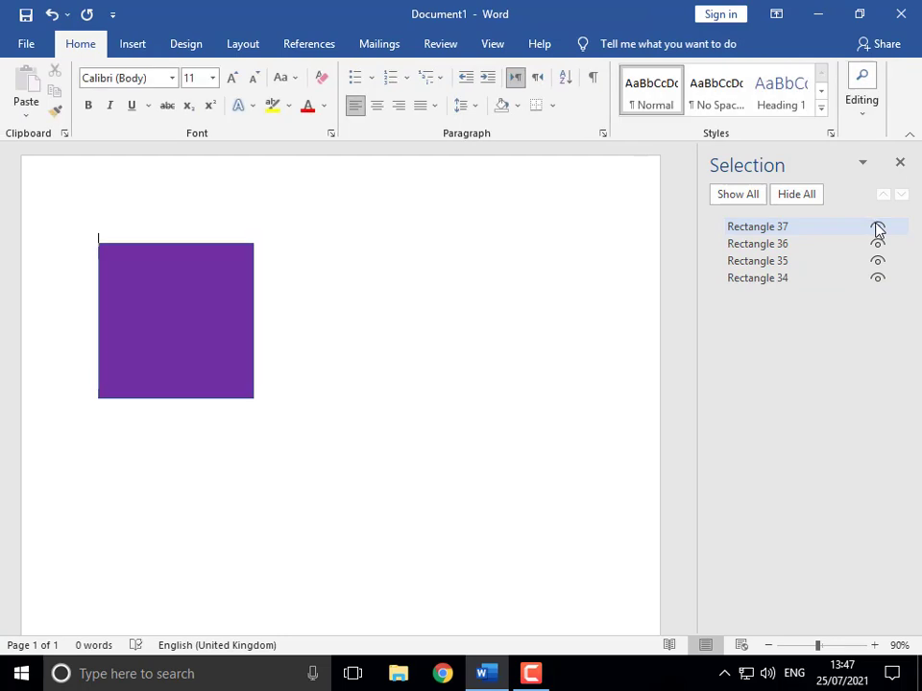
left_click(877, 227)
left_click(877, 227)
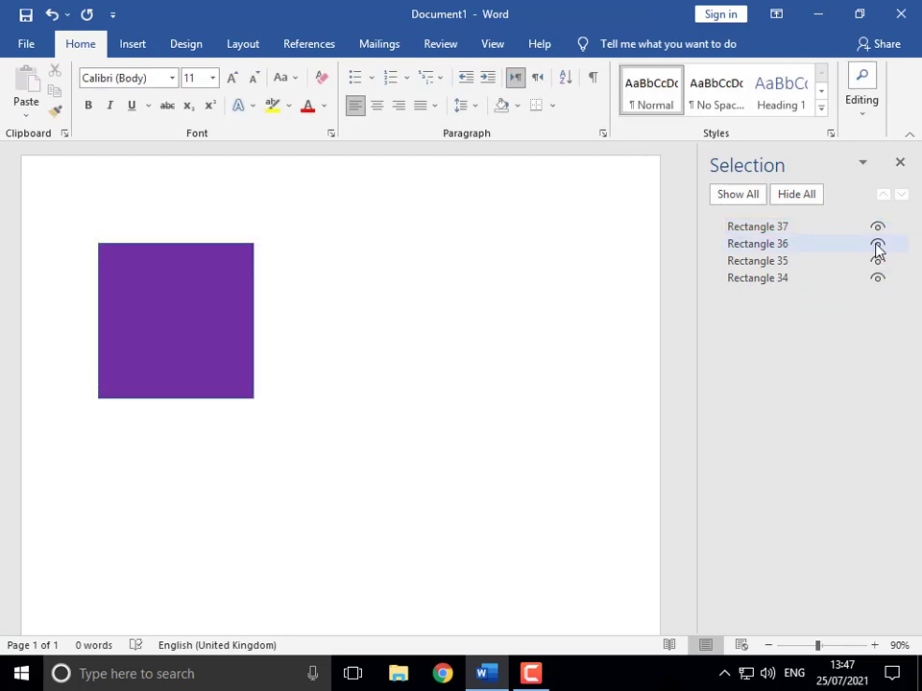
Step: Hide the purple, green and red rectangles, leaving only the blue one shown
left_click(876, 229)
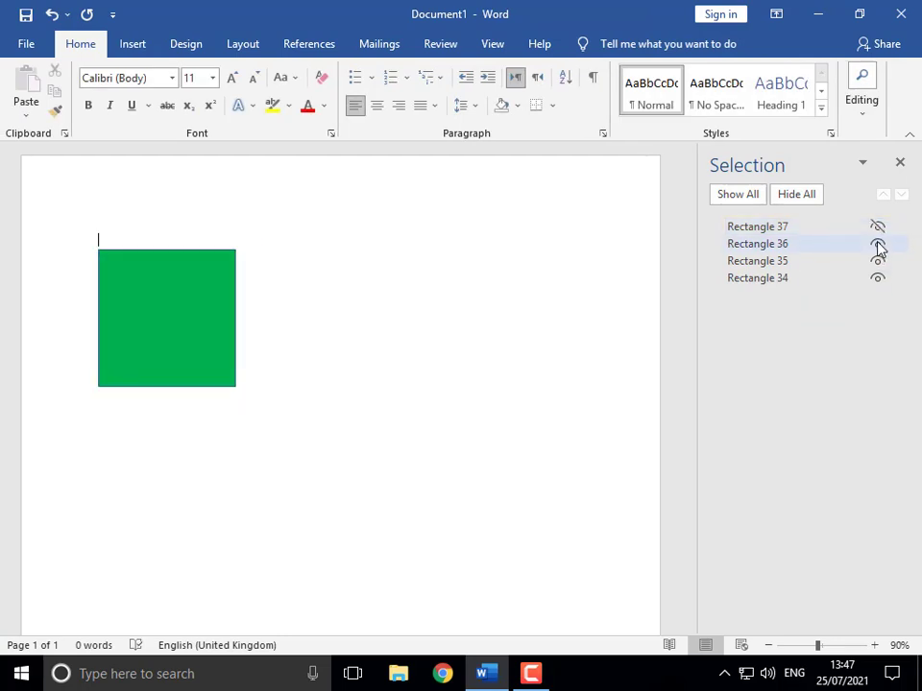
left_click(878, 244)
left_click(878, 261)
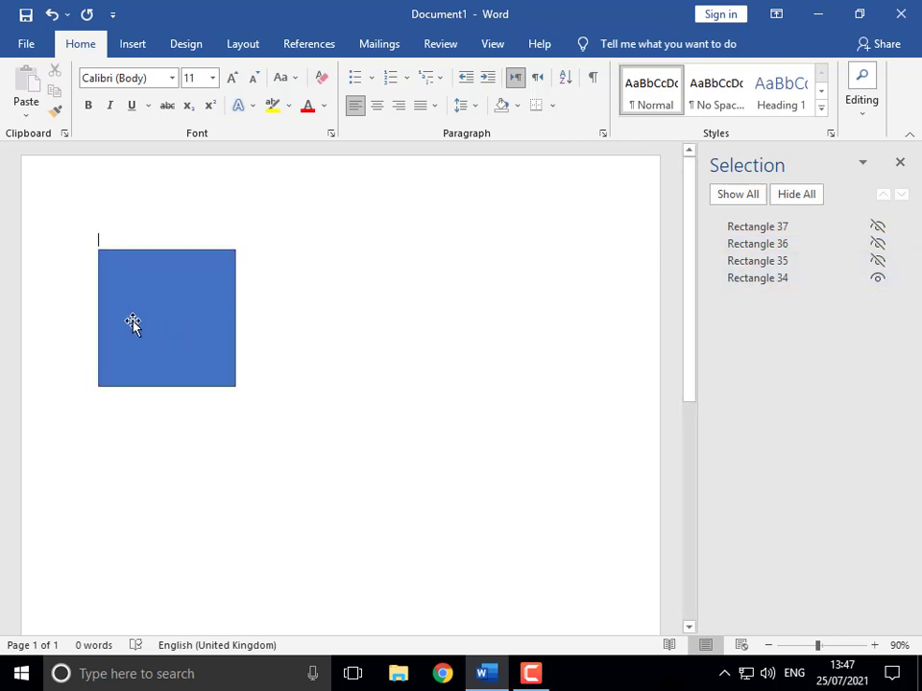
Step: Rename the blue rectangle as bLUE in the Selection Pane and toggle its visibility off and on
left_click(758, 279)
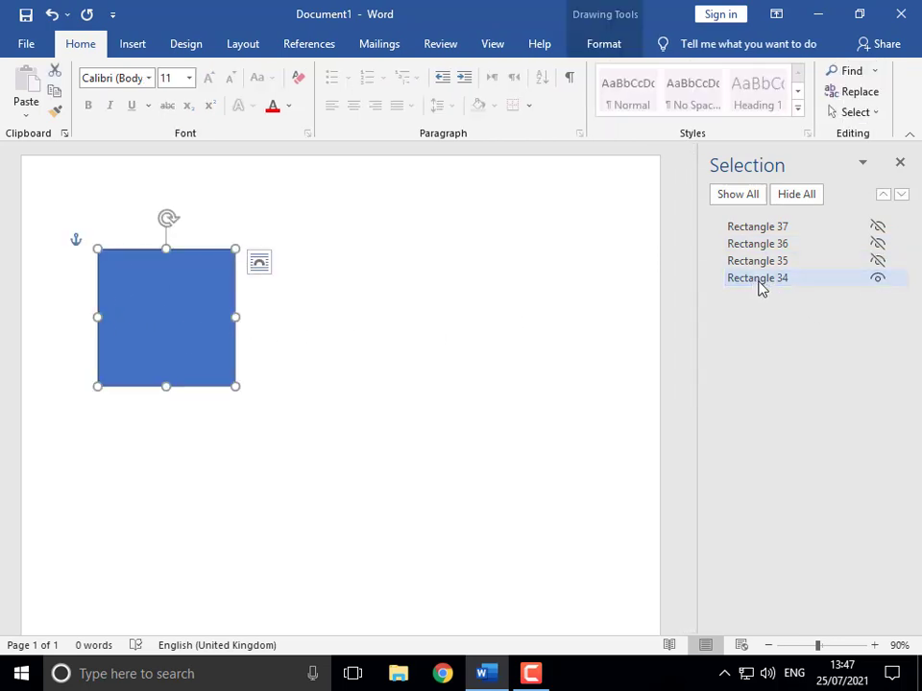
left_click(758, 278)
left_click_drag(807, 280, 475, 286)
type("bLUE")
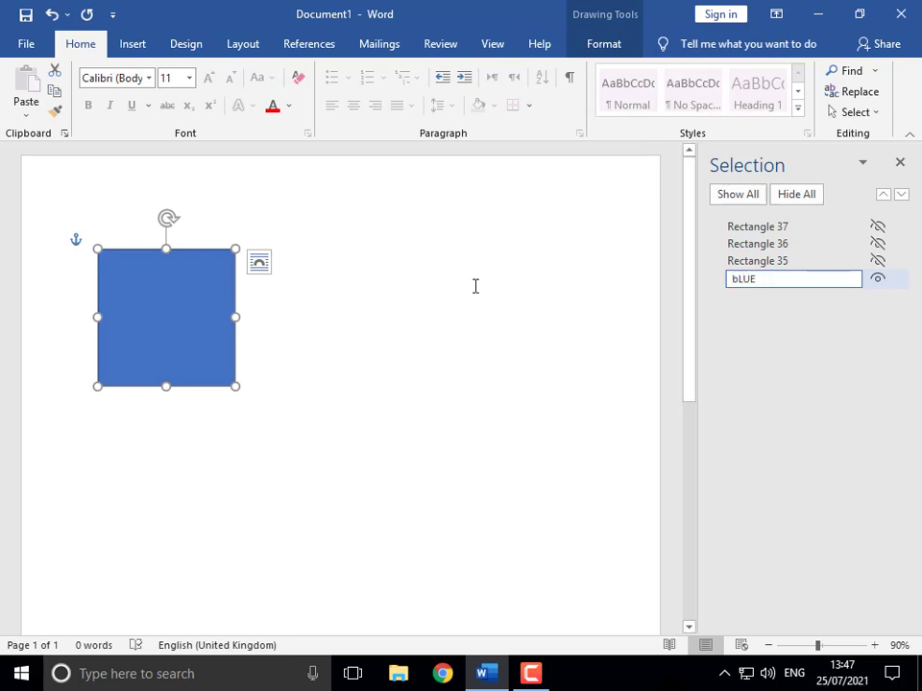
key("Return")
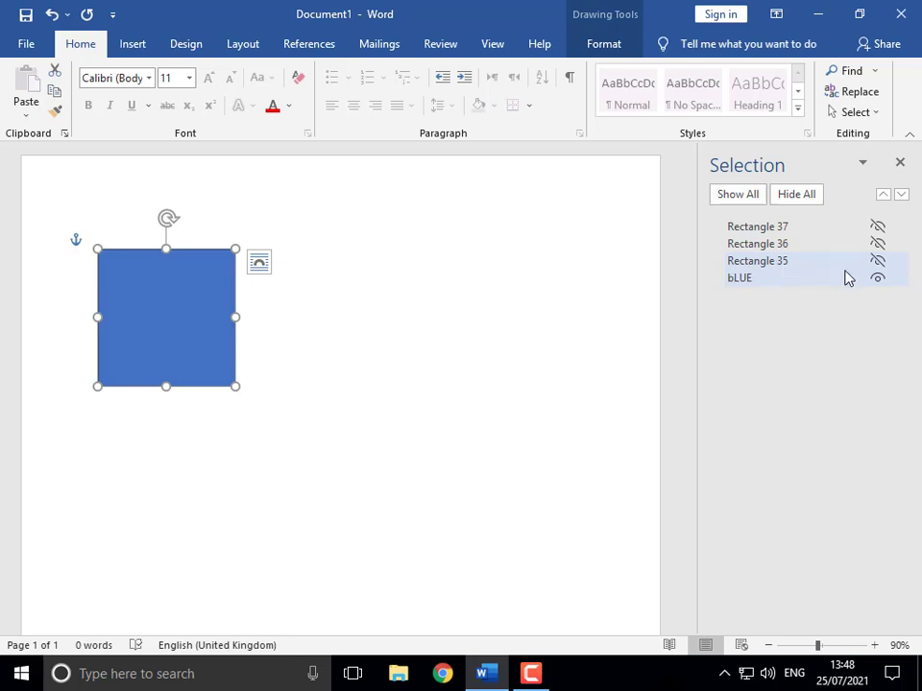
left_click(877, 277)
left_click(877, 278)
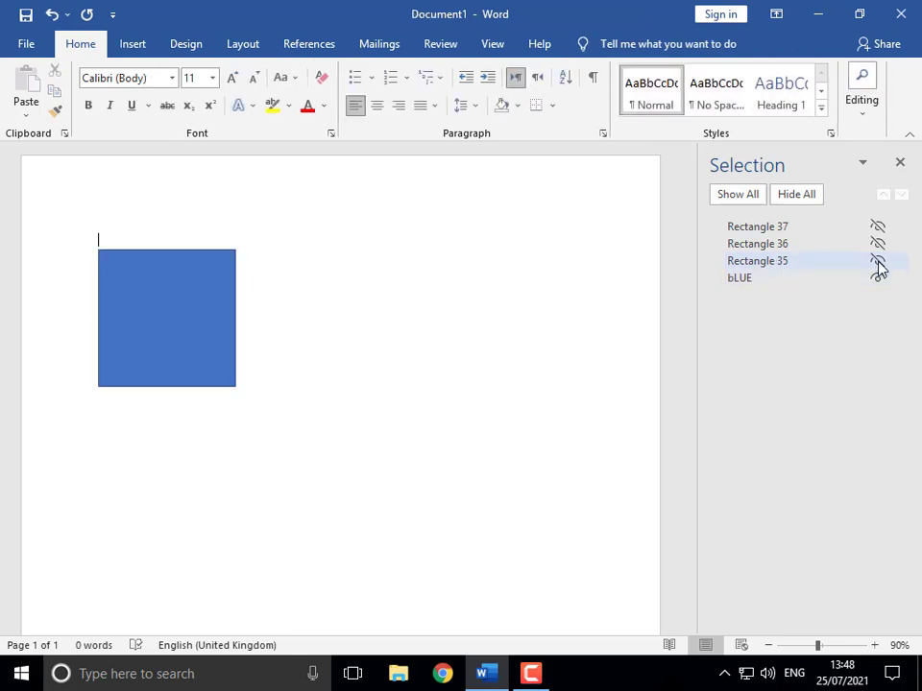
Step: Show the red rectangle again and rename it as RED in the Selection Pane
left_click(877, 261)
left_click(786, 261)
left_click(786, 261)
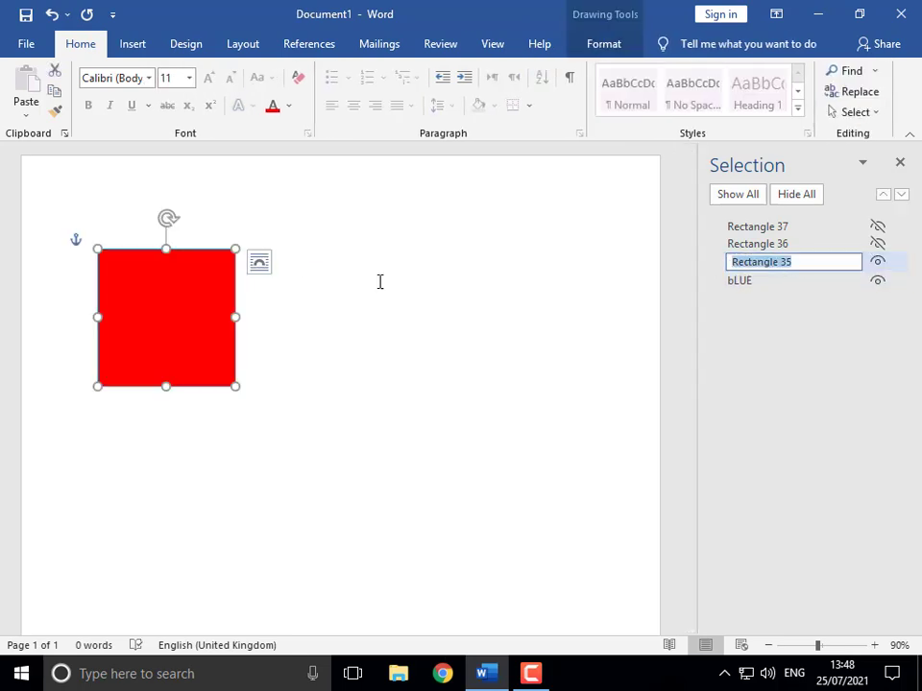
type("RED")
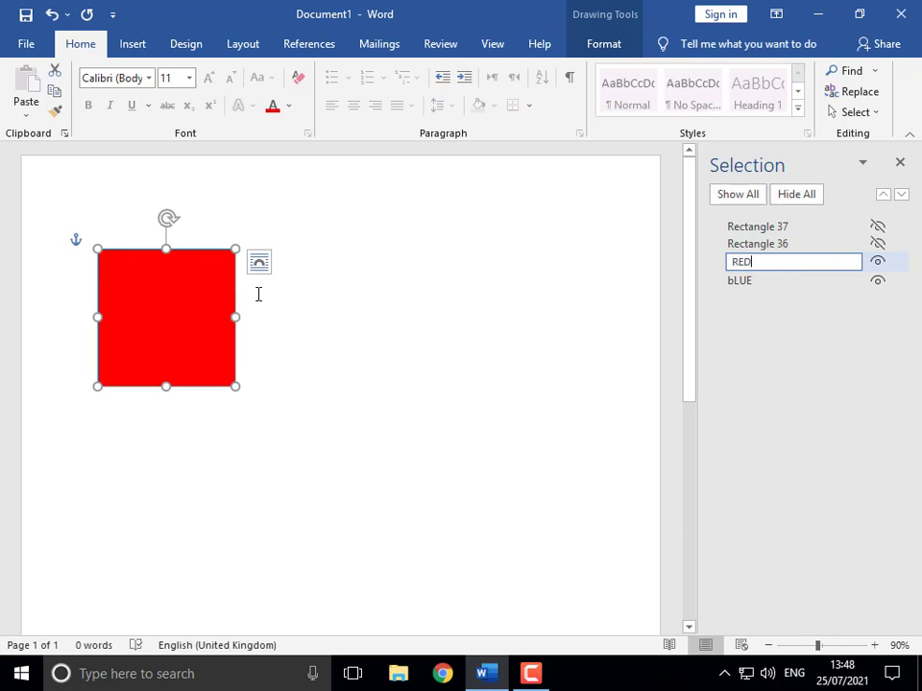
key("Return")
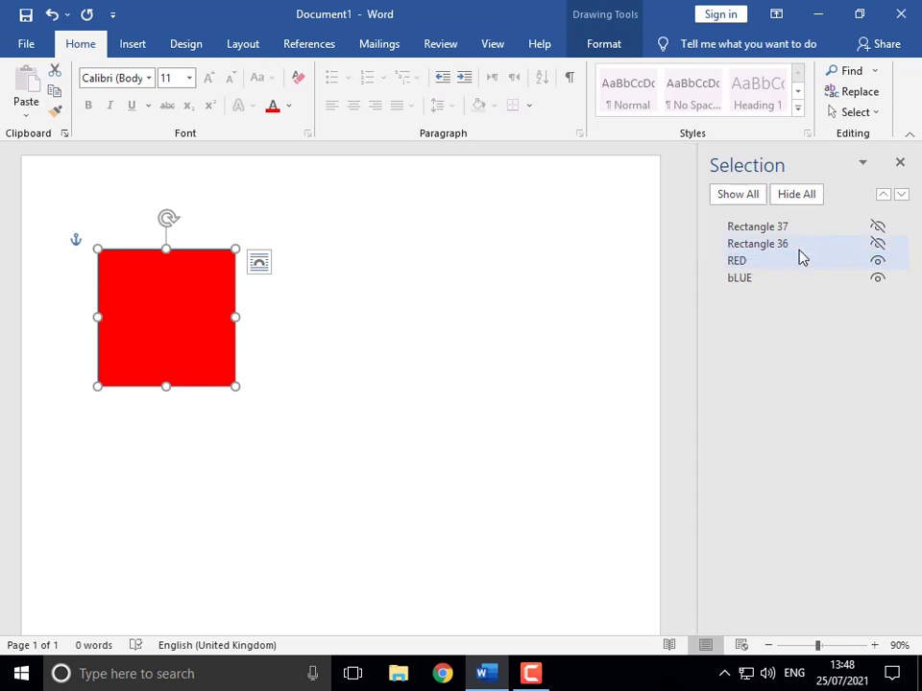
Step: Show the green rectangle again and rename it as GREEN in the Selection Pane
left_click(876, 246)
left_click(771, 252)
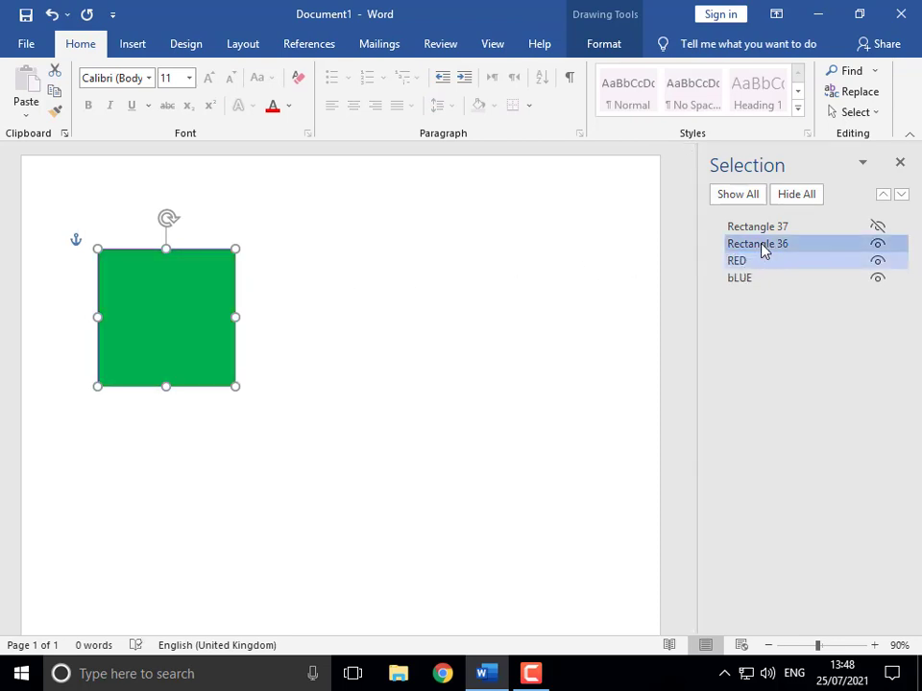
left_click(763, 248)
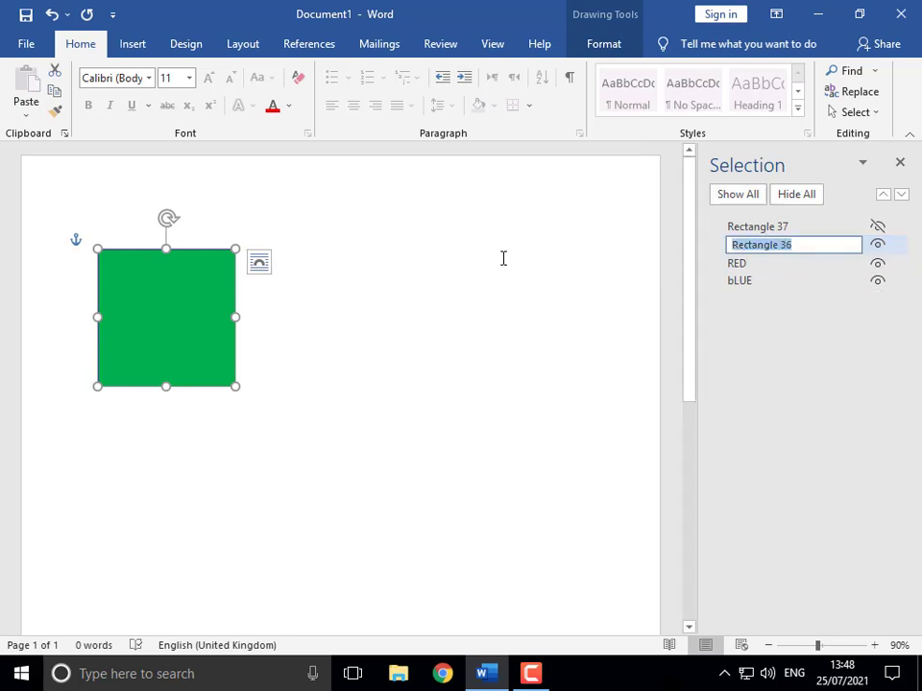
type("g")
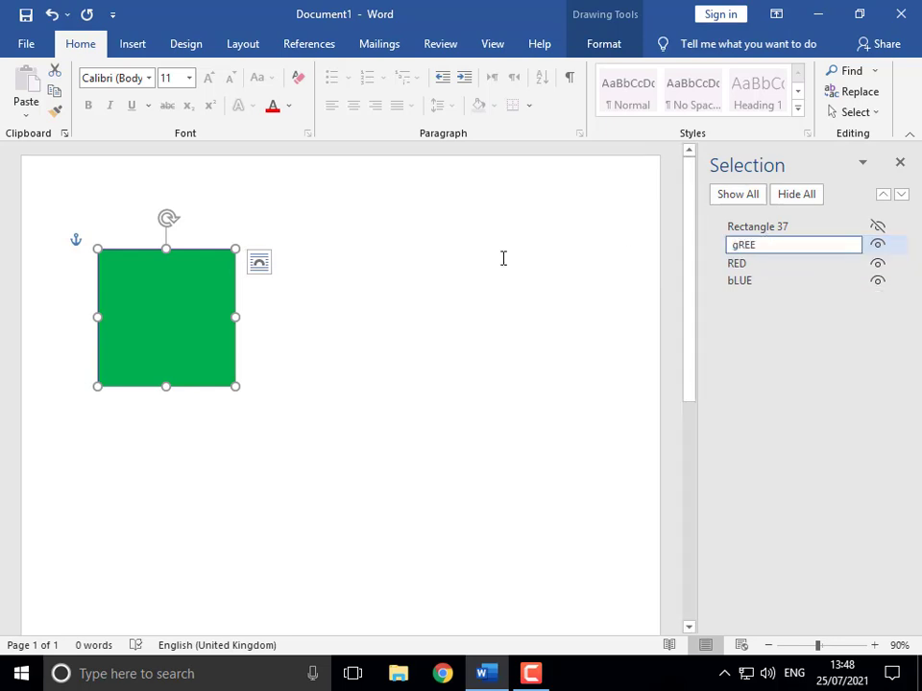
type("RE")
key("Return")
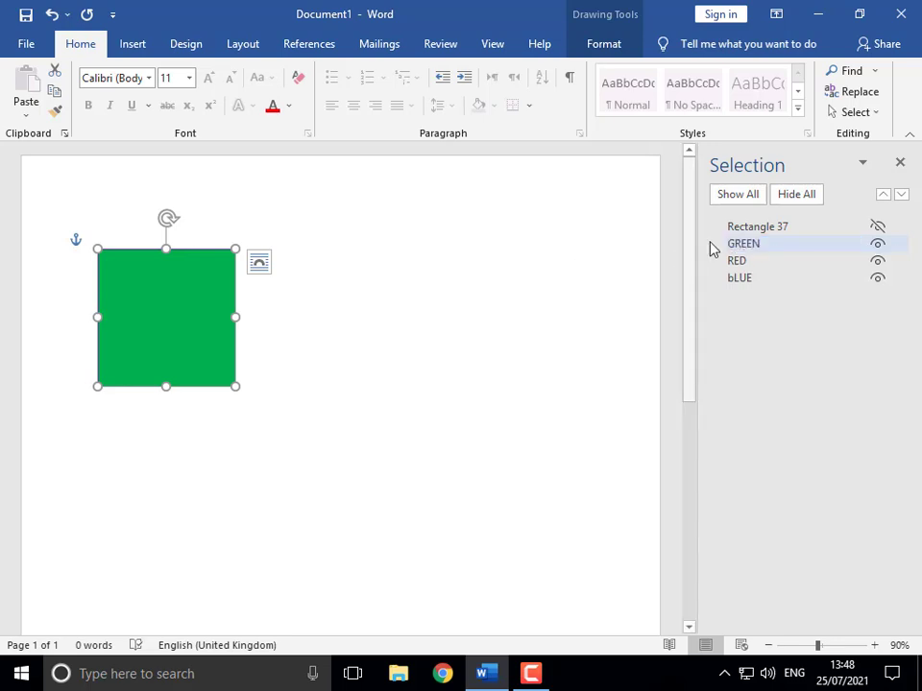
Step: Show the hidden purple rectangle again and rename it as PURPLE in the Selection Pane
left_click(769, 228, "ctrl")
left_click(769, 232)
left_click(768, 232)
left_click_drag(793, 228, 702, 232)
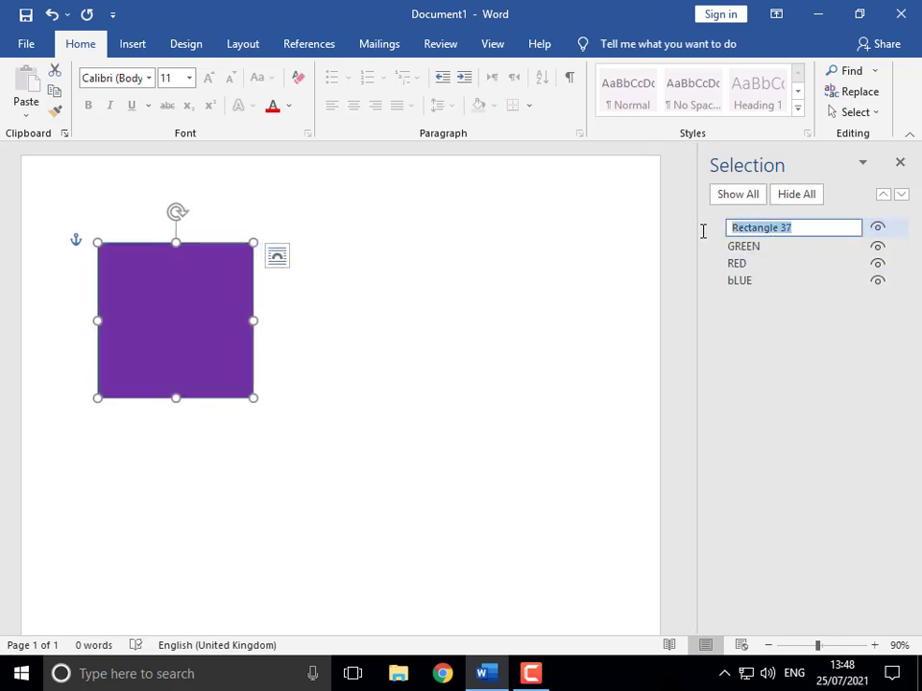
type("PU")
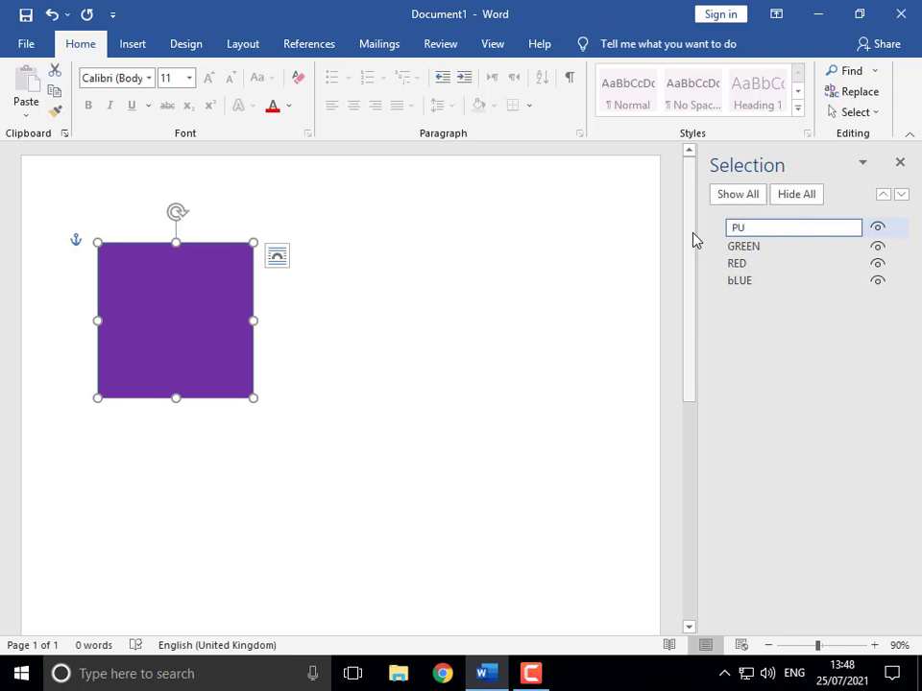
type("RPLE")
key("Return")
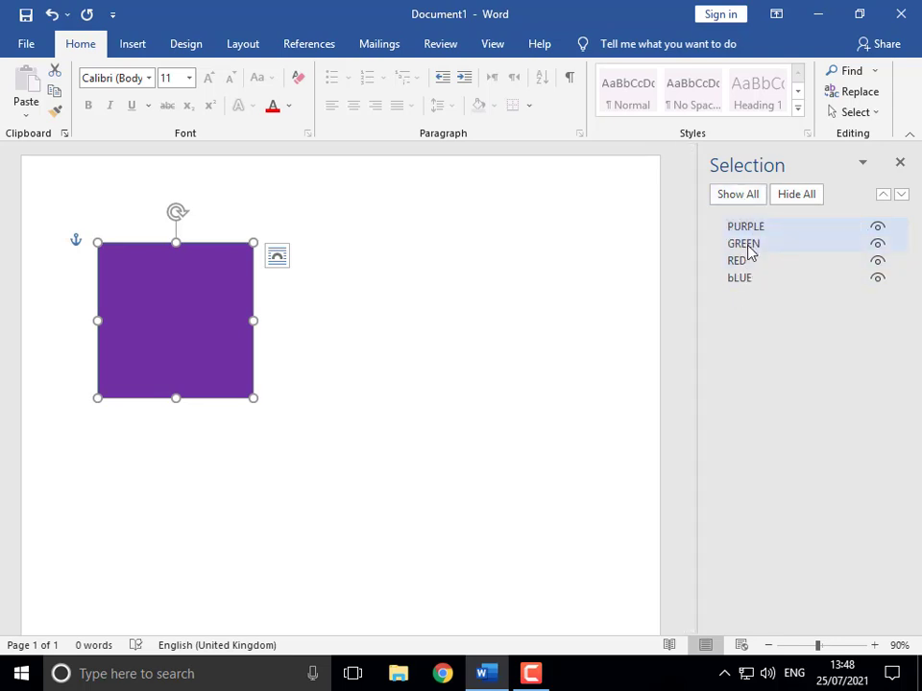
Step: Move the RED rectangle up to the front of the stacking order in the Selection Pane
left_click(722, 243, "ctrl")
left_click(740, 265, "ctrl")
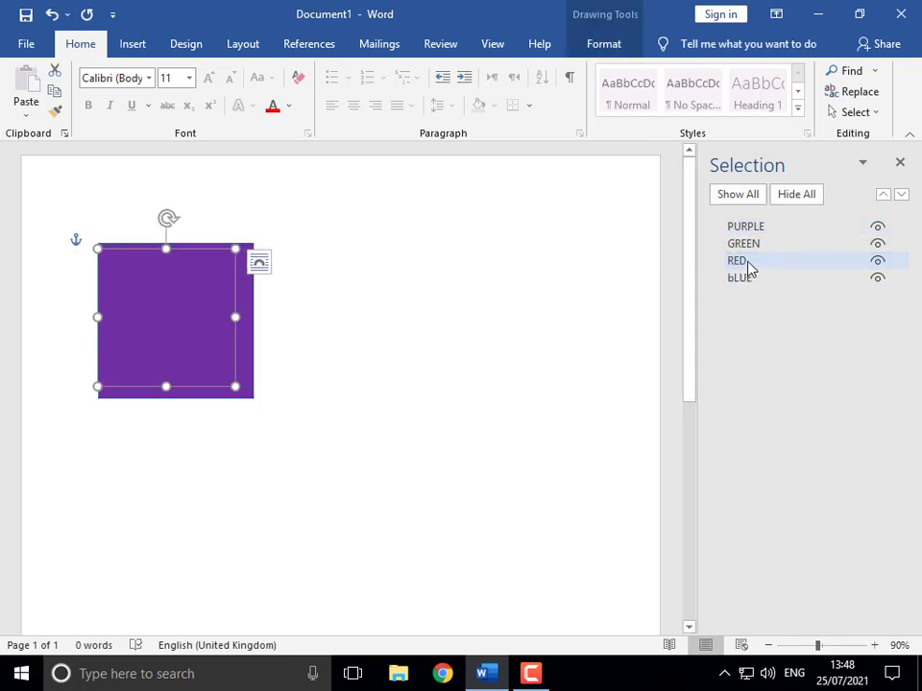
left_click(885, 197)
left_click(885, 198)
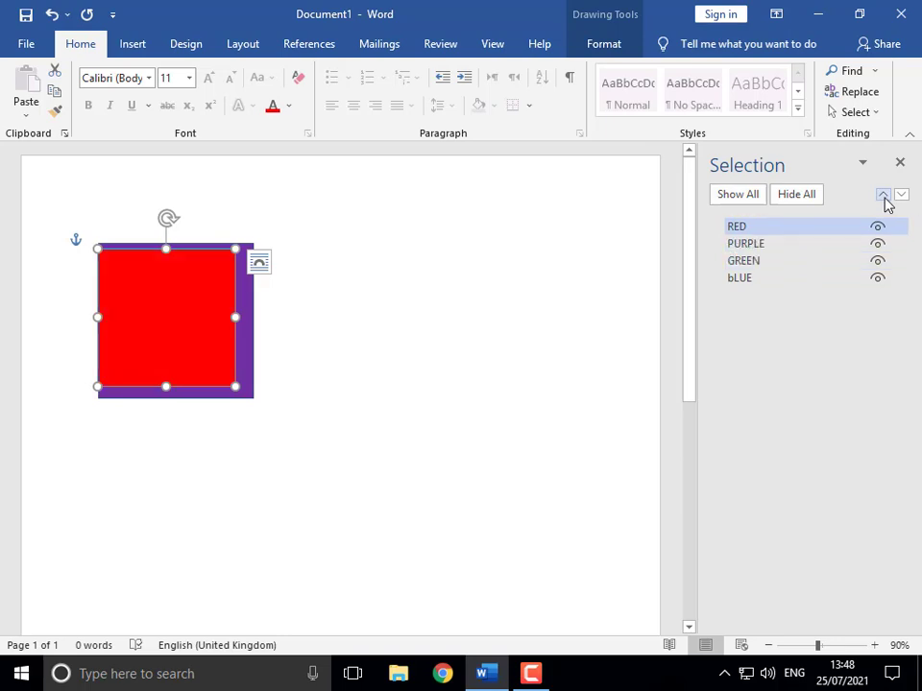
Step: Move the bLUE rectangle up from the bottom of the stacking order to the front, above RED
left_click(745, 282)
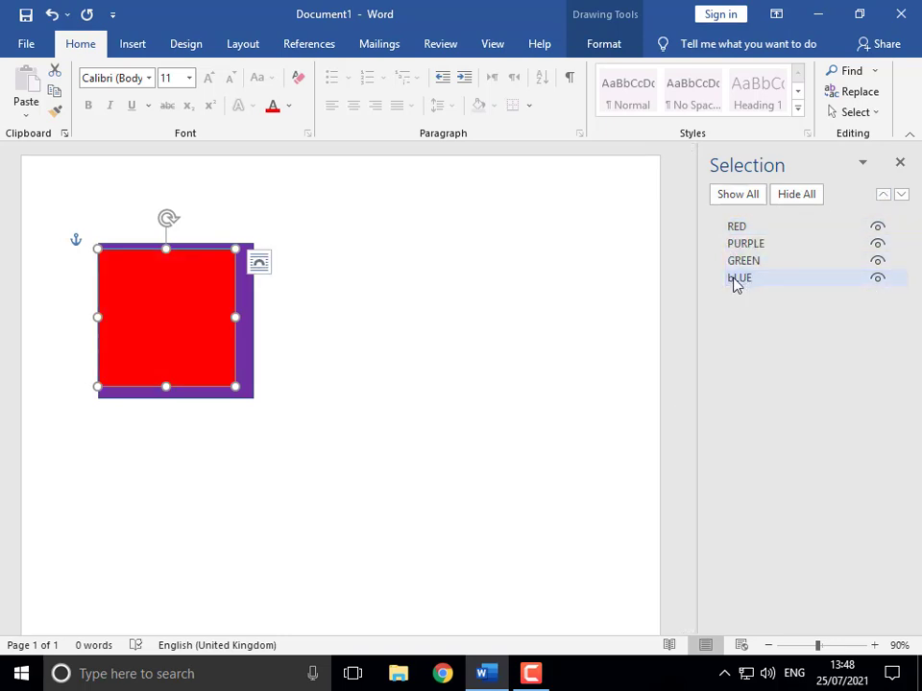
left_click(889, 197)
left_click(889, 197)
left_click(889, 197)
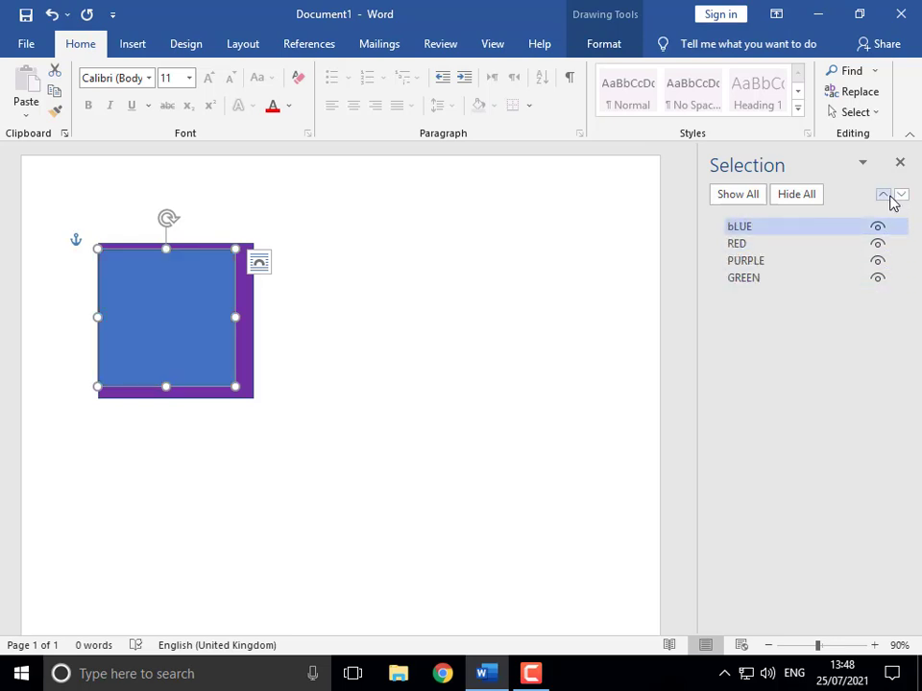
Step: Hide and show all shapes at once several times, leaving them all shown, and close the Selection Pane
left_click(797, 196)
left_click(741, 197)
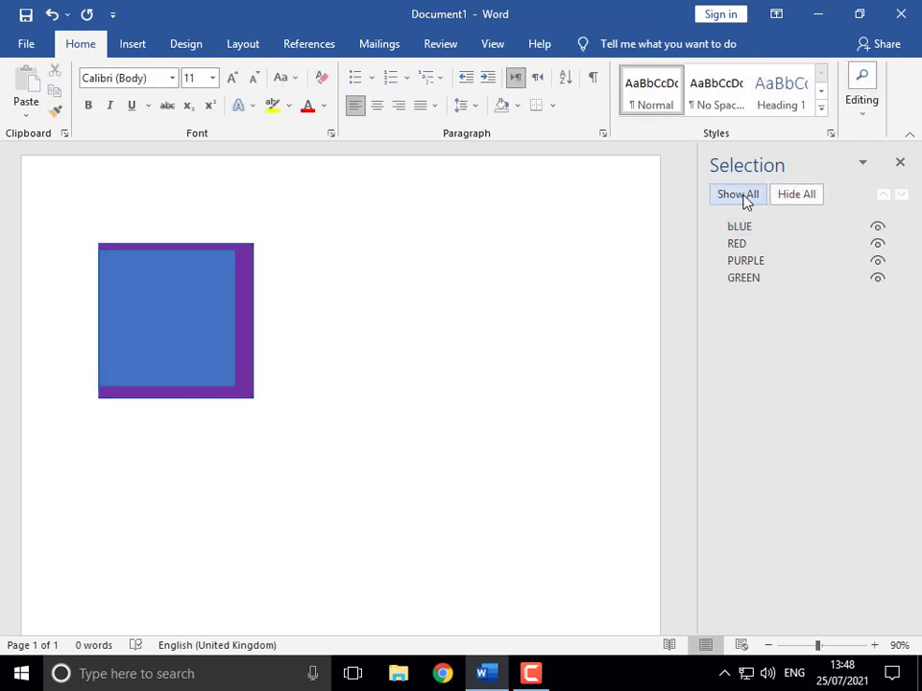
left_click(786, 197)
left_click(754, 197)
left_click(807, 197)
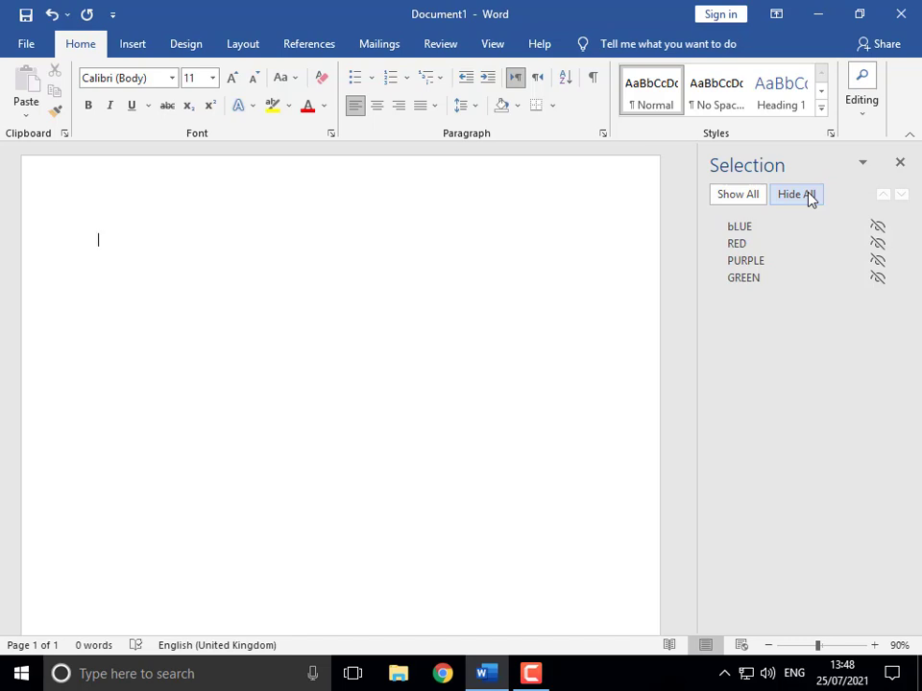
left_click(747, 197)
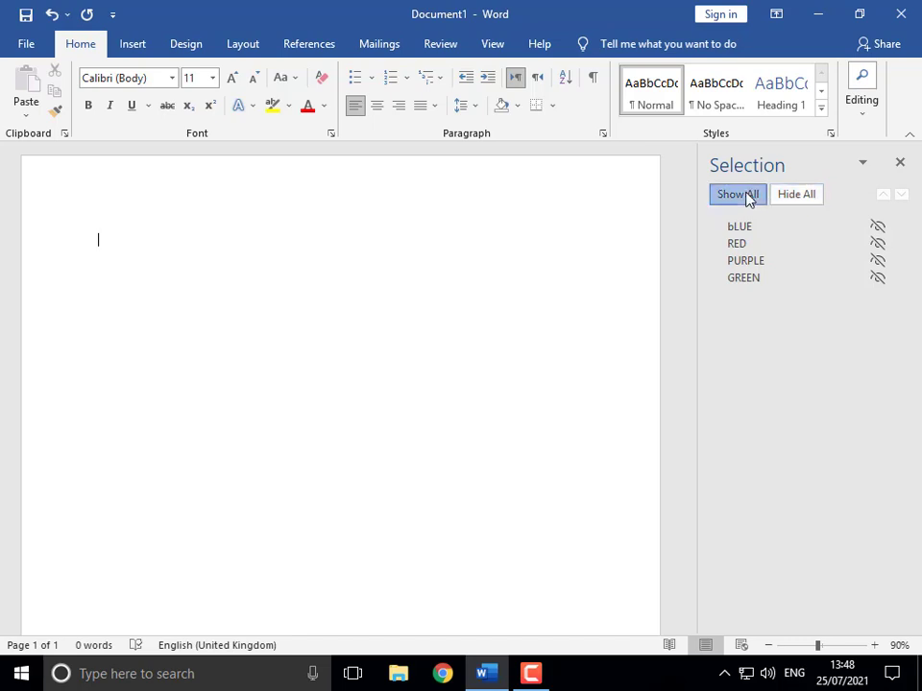
left_click(794, 197)
left_click(761, 199)
left_click(778, 202)
left_click(739, 196)
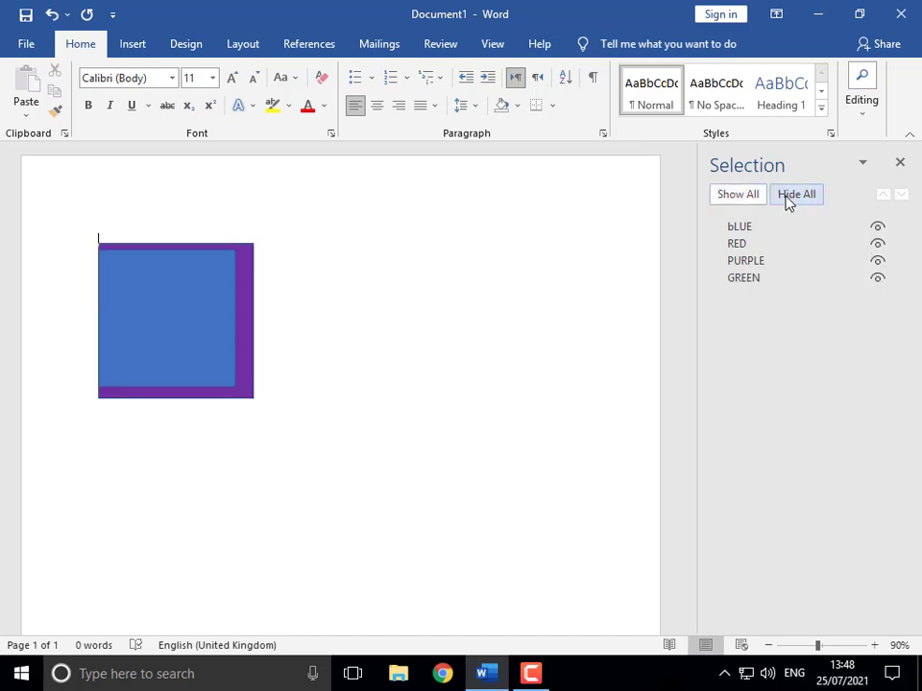
left_click(783, 200)
left_click(753, 200)
left_click(799, 200)
left_click(740, 197)
left_click(899, 165)
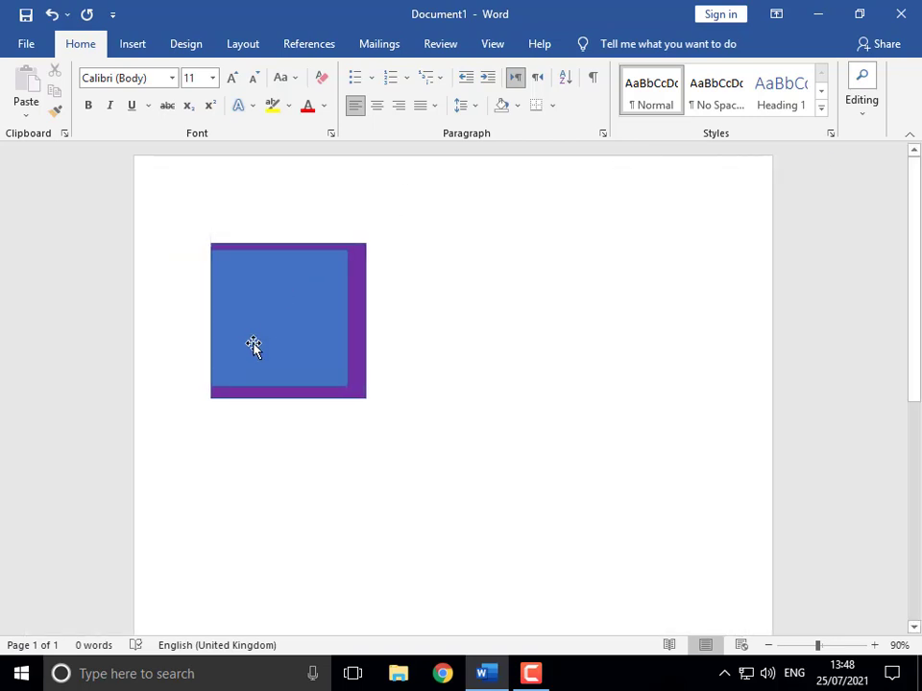
Step: Move the blue, red and purple rectangles off the stack so all four shapes lie apart on the page
left_click(252, 346)
left_click_drag(299, 337, 527, 341)
left_click_drag(345, 385, 499, 537)
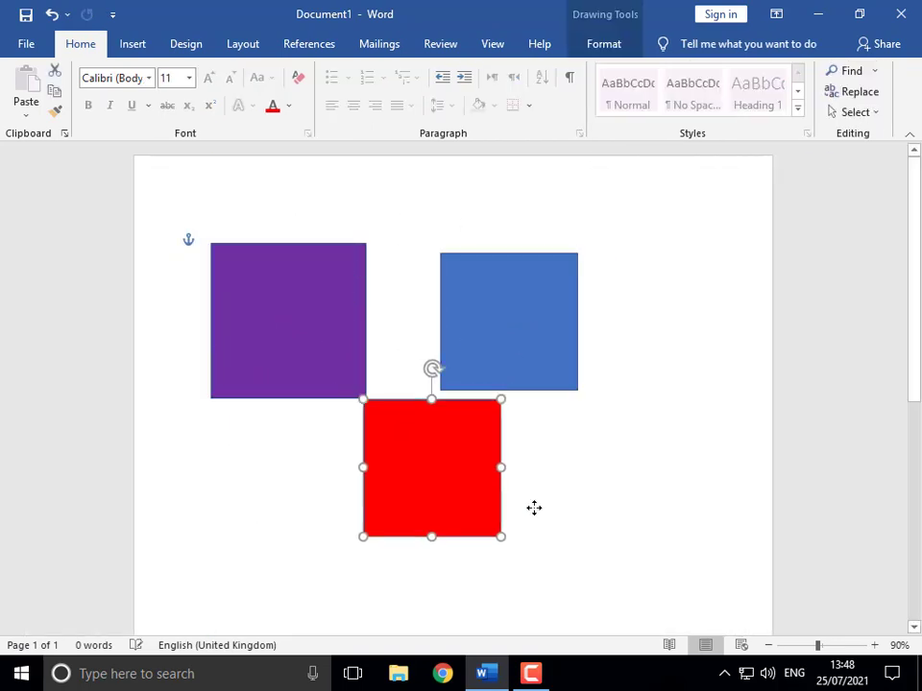
left_click_drag(290, 333, 254, 503)
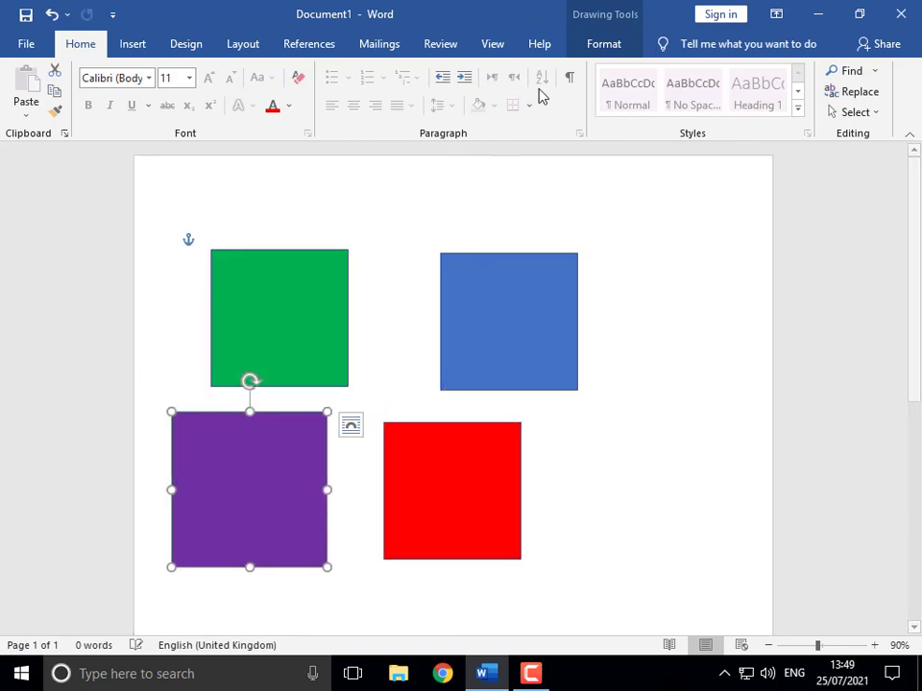
left_click(577, 52)
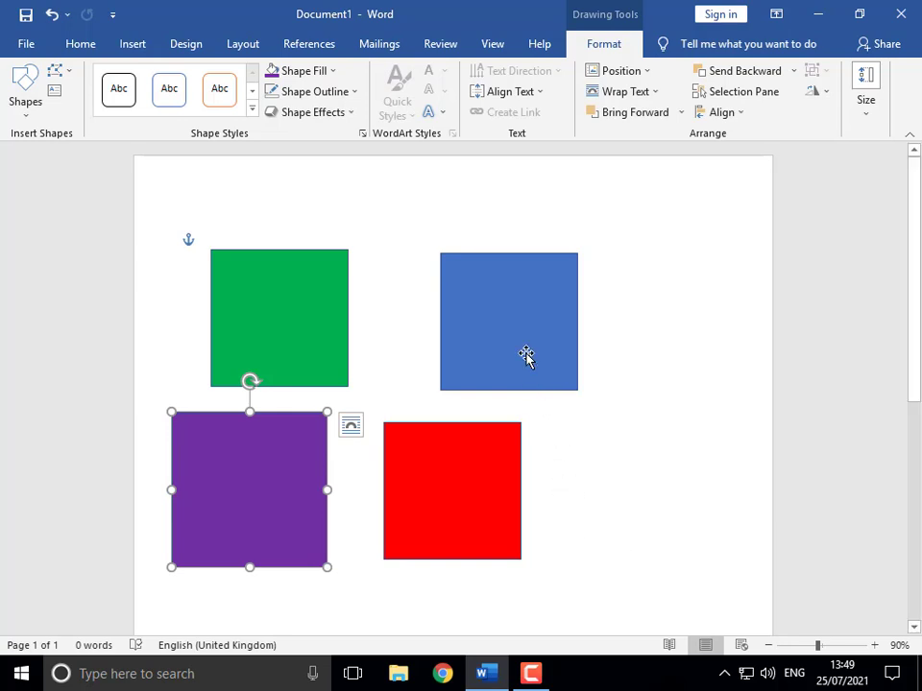
Step: Delete the blue, red and purple rectangles, keeping only the green one
left_click(527, 357)
key("Delete")
left_click(500, 442)
key("Delete")
left_click(284, 546)
key("Delete")
Step: Shrink the green rectangle to a small square and duplicate it into an uneven row of six squares
left_click(294, 356)
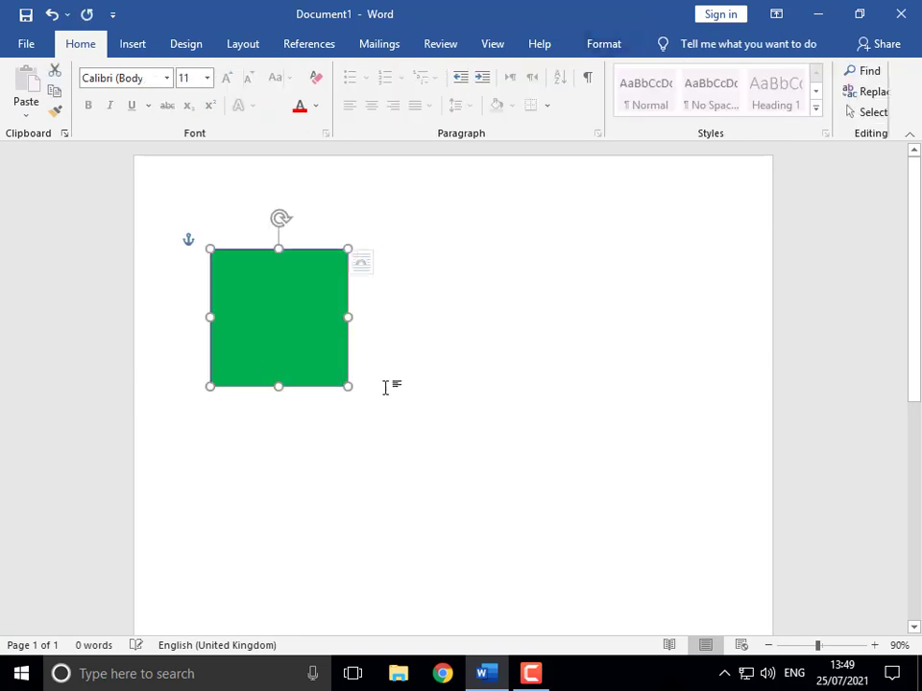
left_click_drag(349, 386, 274, 313)
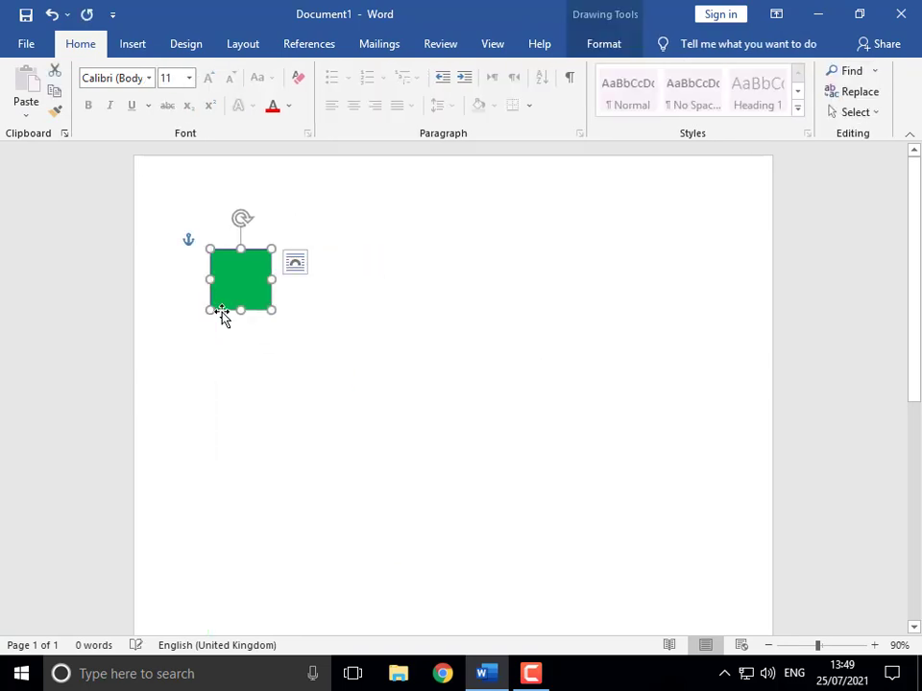
left_click_drag(223, 288, 311, 247)
left_click(358, 264)
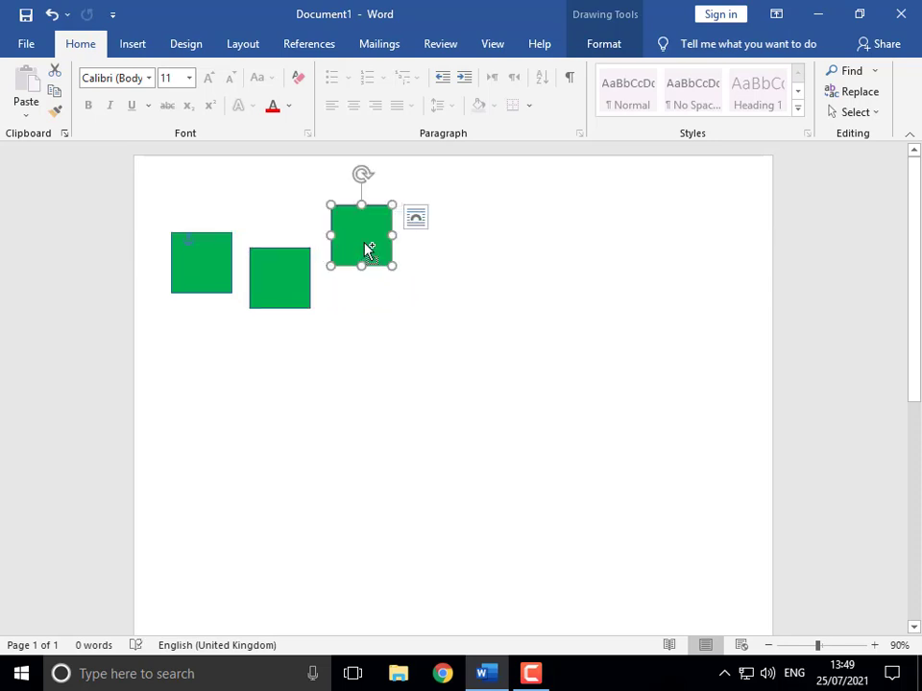
left_click_drag(368, 249, 559, 304, "ctrl")
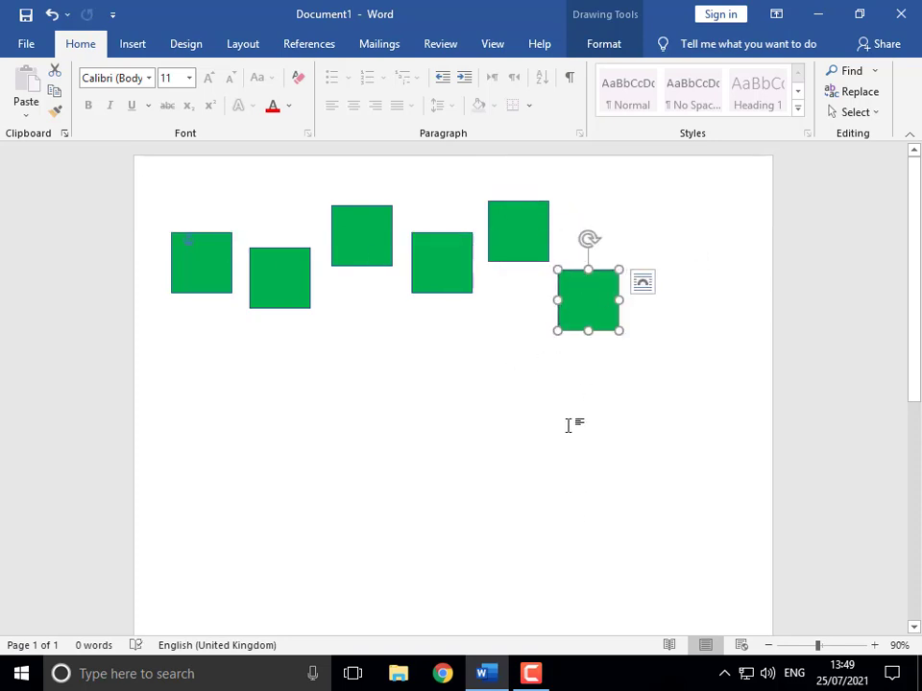
Step: Select all six green squares and align them with Align Middle
left_click(533, 230, "shift")
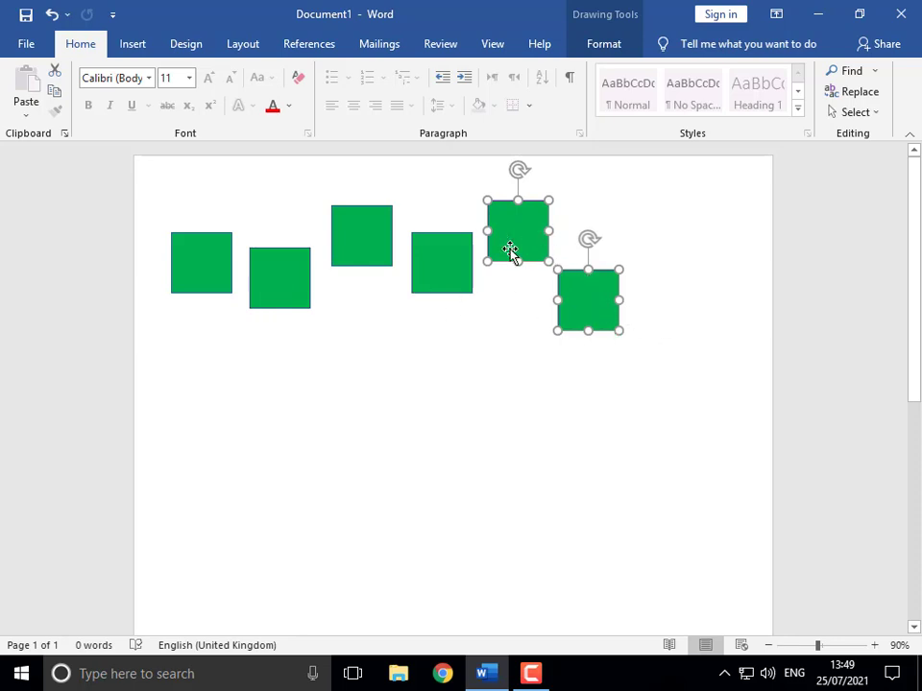
left_click(415, 278, "shift")
left_click(373, 259, "shift")
left_click(301, 274, "shift")
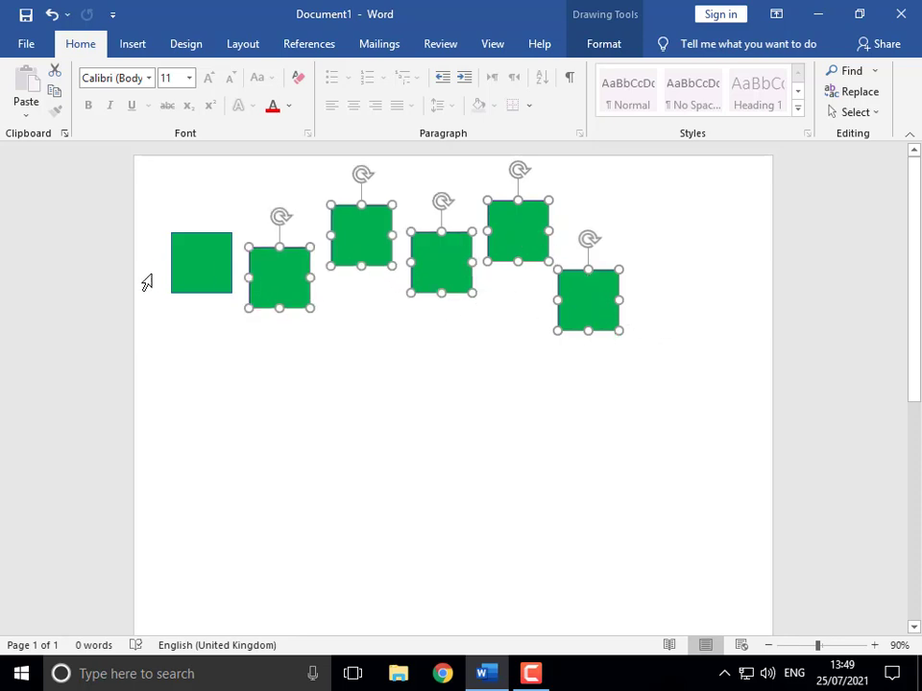
left_click(179, 272, "shift")
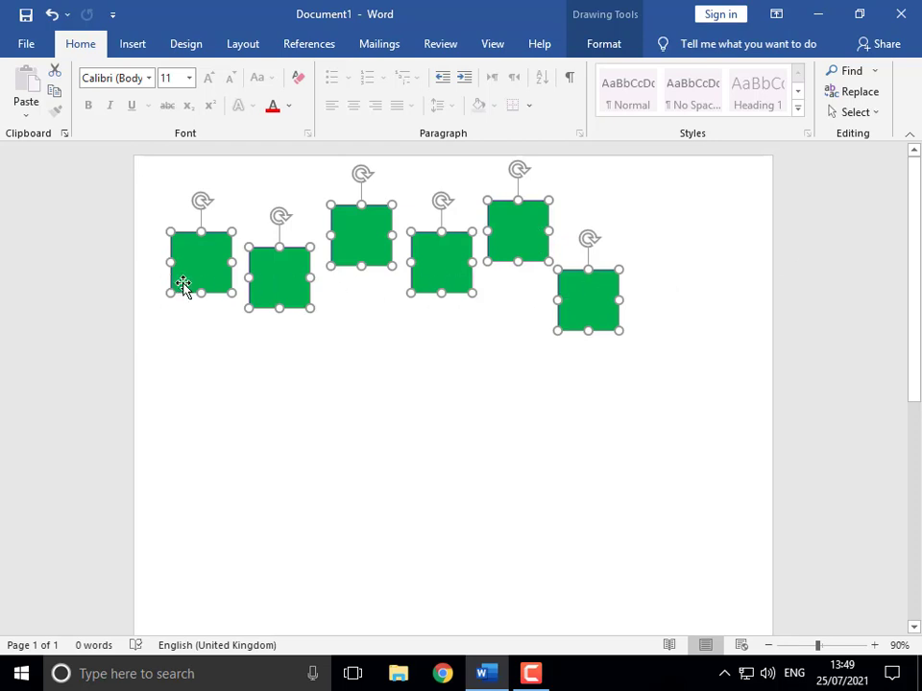
left_click(606, 50)
left_click(739, 113)
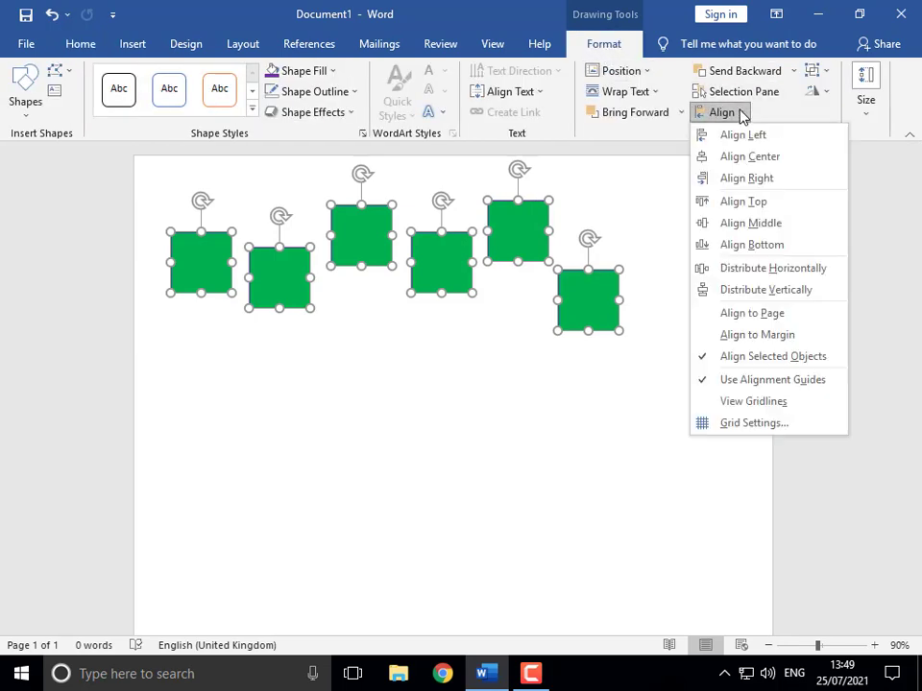
left_click(732, 227)
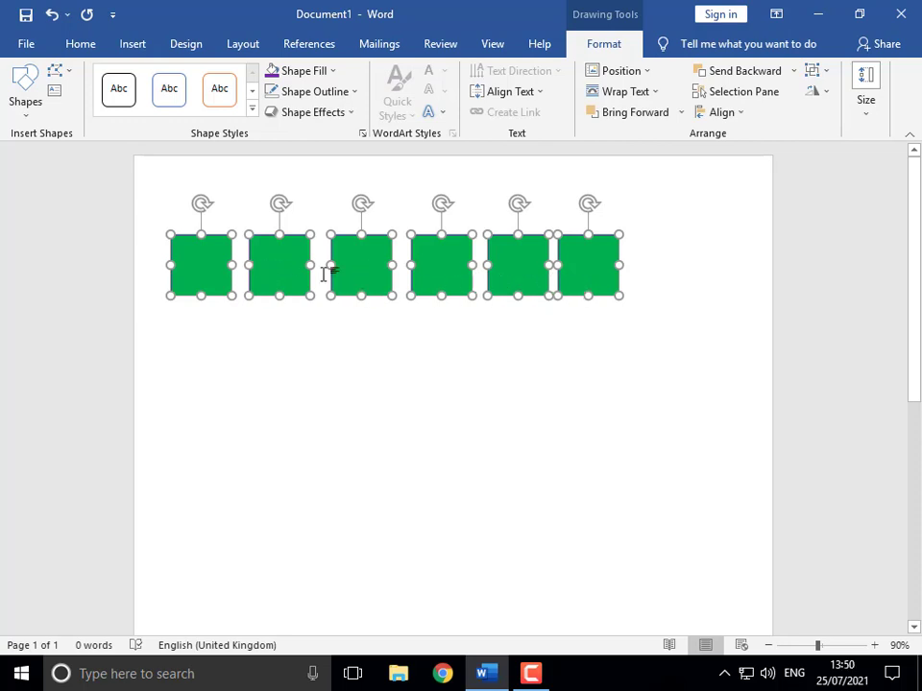
Step: Space the six green squares evenly with Distribute Horizontally and deselect them
left_click(734, 118)
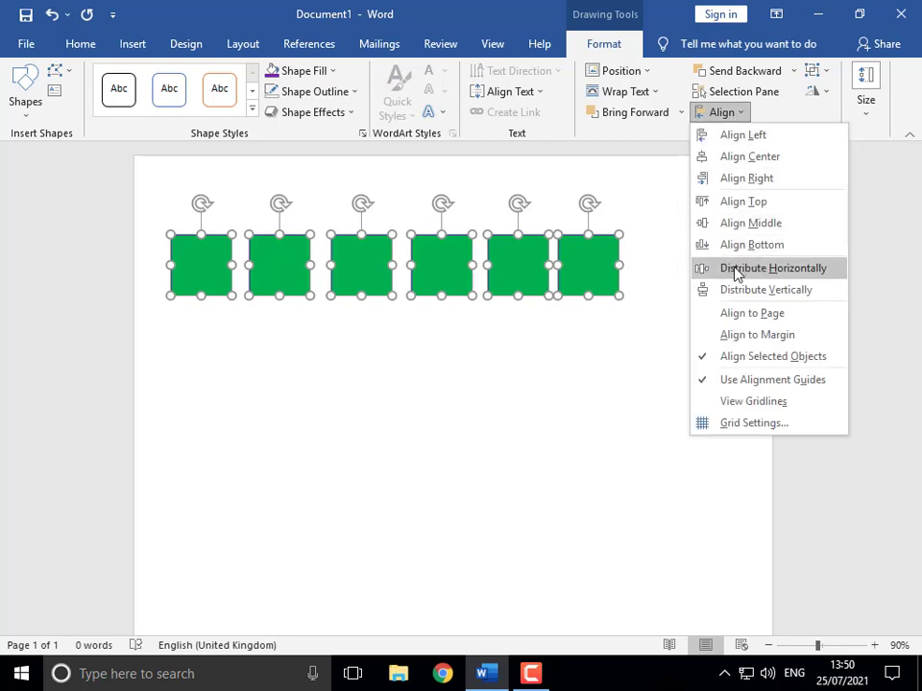
left_click(778, 269)
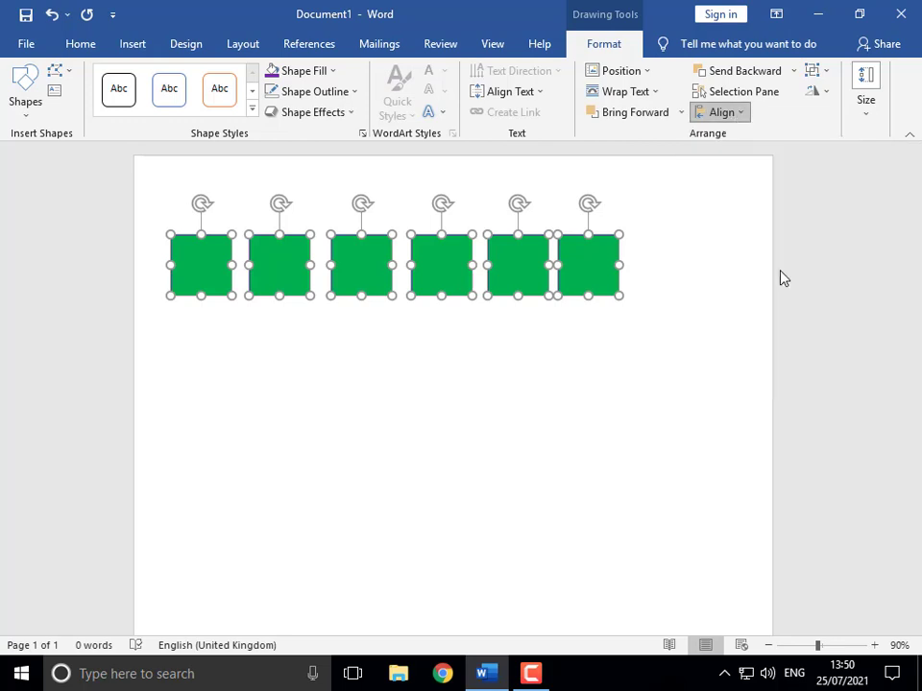
left_click(475, 451)
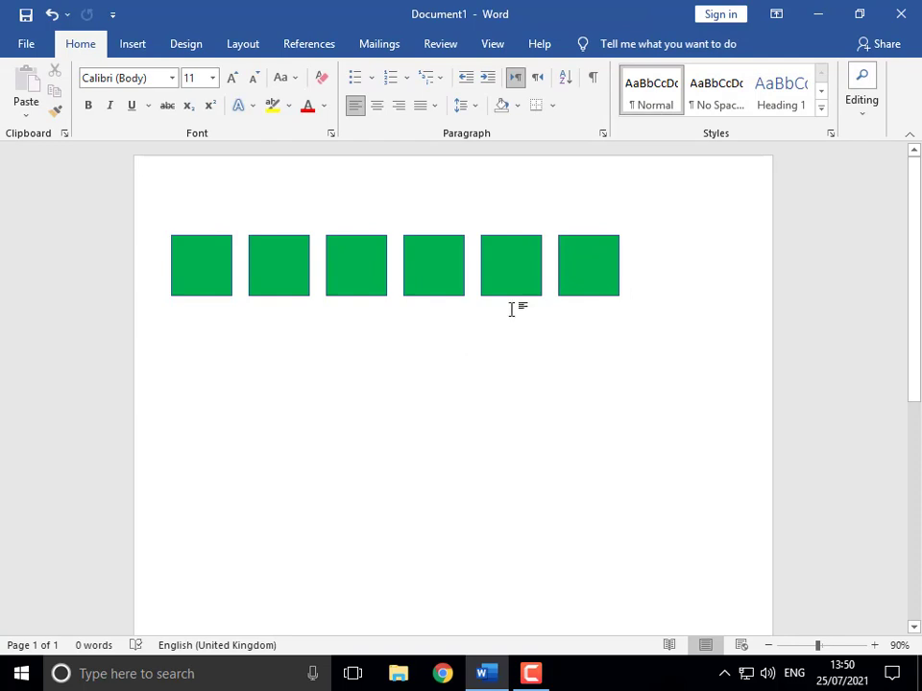
Step: Rearrange five of the green squares into an uneven vertical column and delete the remaining first square
left_click_drag(581, 274, 345, 562)
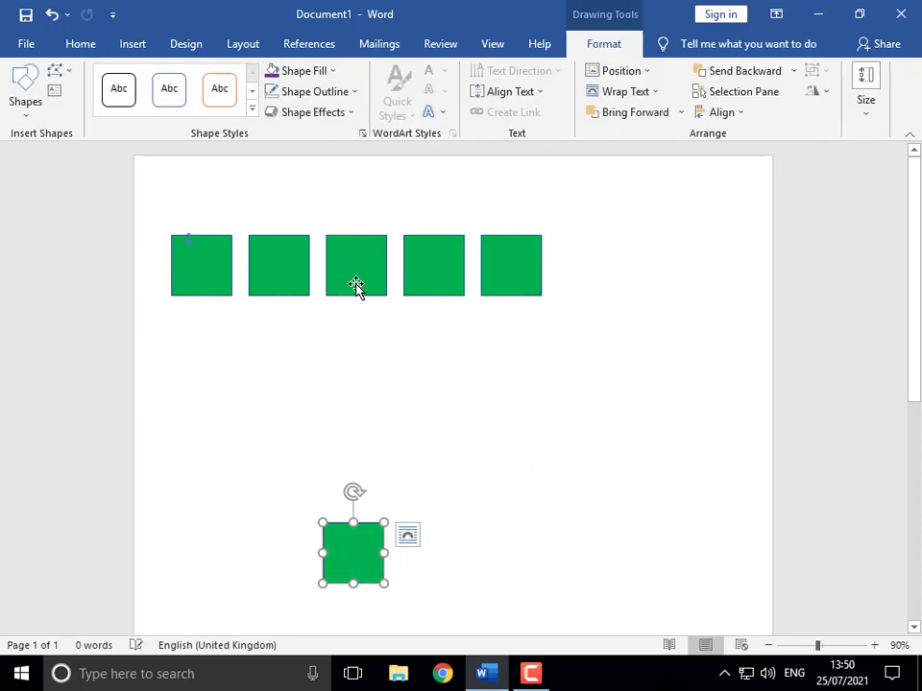
mouse_move(359, 288)
left_mouse_down()
mouse_move(334, 452)
mouse_move(314, 497)
left_mouse_up()
left_click_drag(433, 263, 351, 394)
left_click_drag(528, 276, 404, 344)
left_click_drag(261, 258, 334, 211)
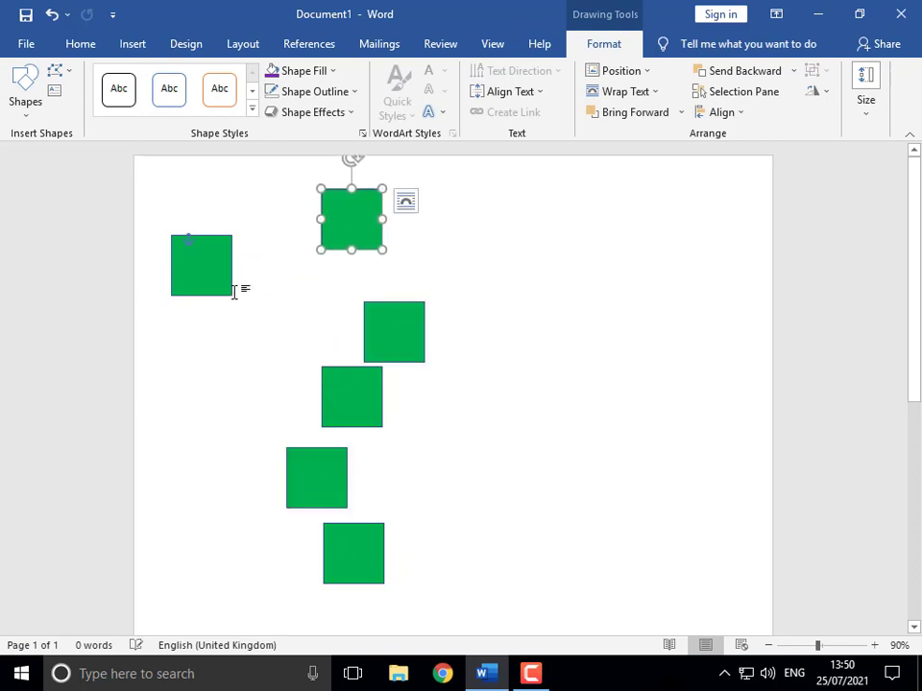
left_click(211, 288)
key("Delete")
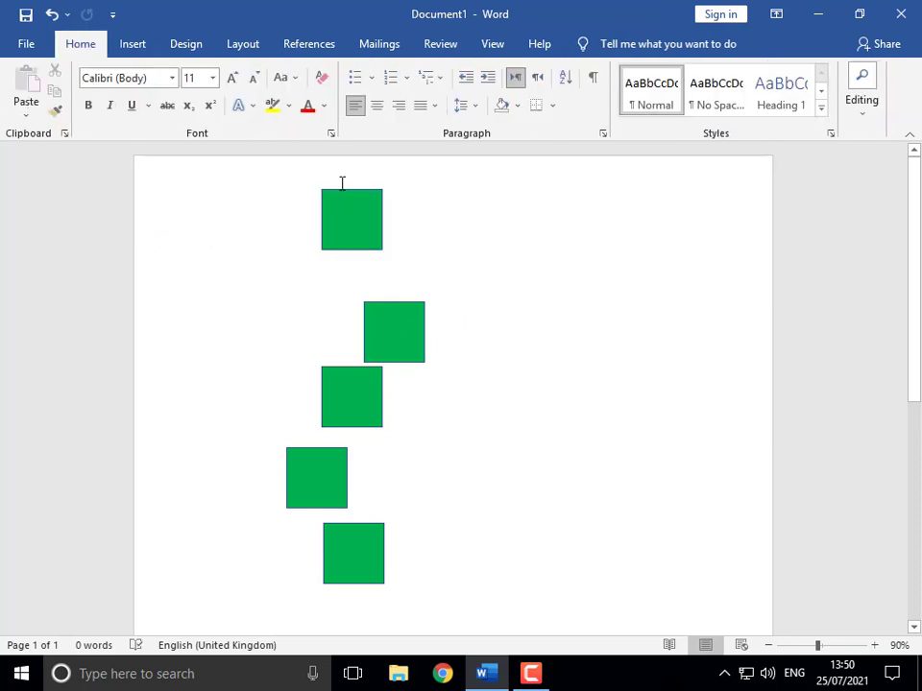
Step: Select all five green squares in the column and align them with Align Center
left_click(359, 246)
left_click(365, 398)
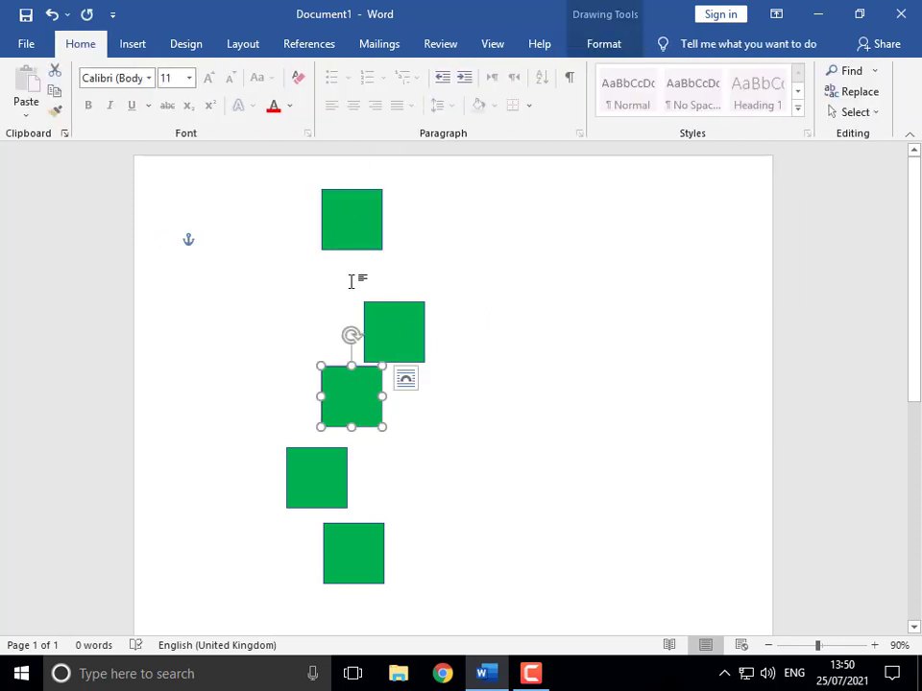
left_click(384, 310, "shift")
left_click(366, 238, "shift")
left_click(319, 494, "shift")
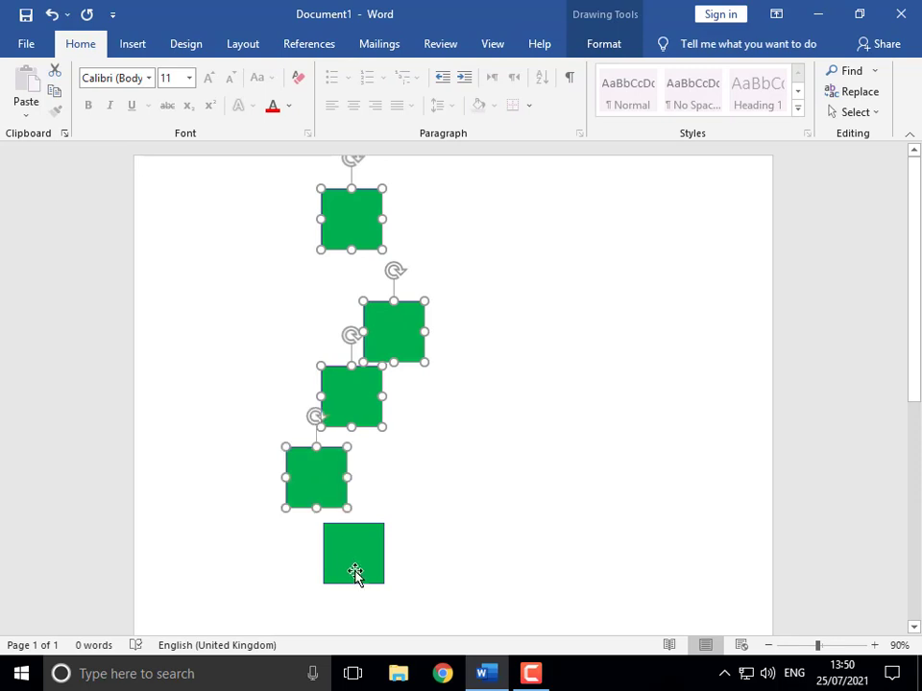
left_click(353, 564, "shift")
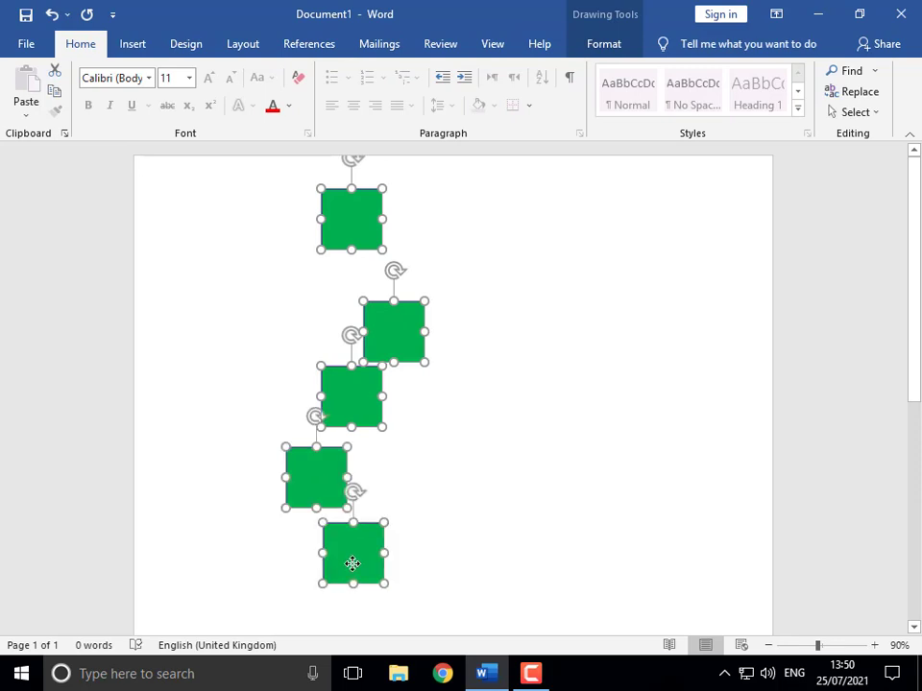
left_click(614, 43)
left_click(742, 114)
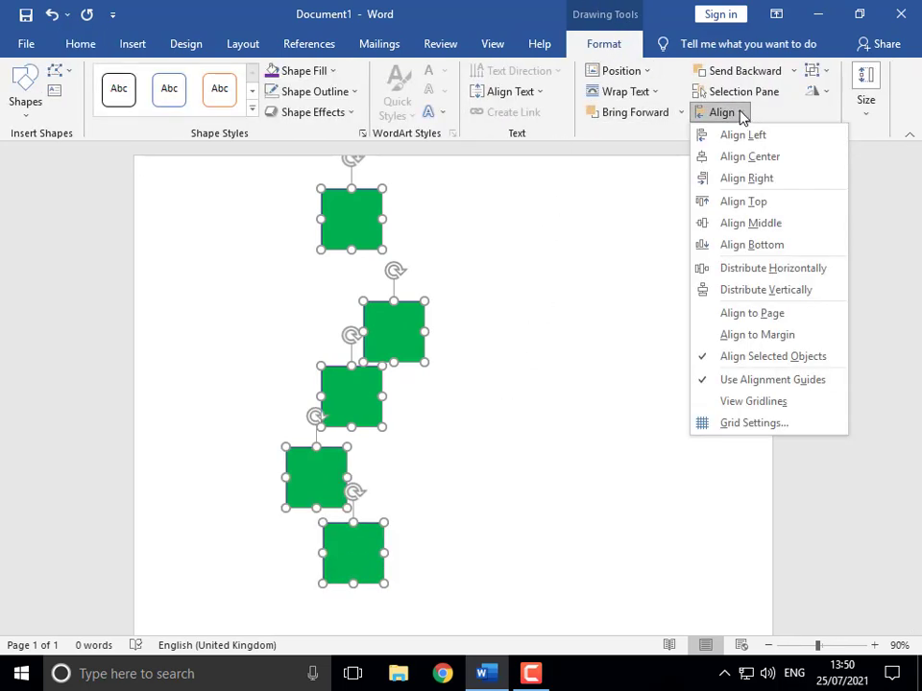
left_click(750, 155)
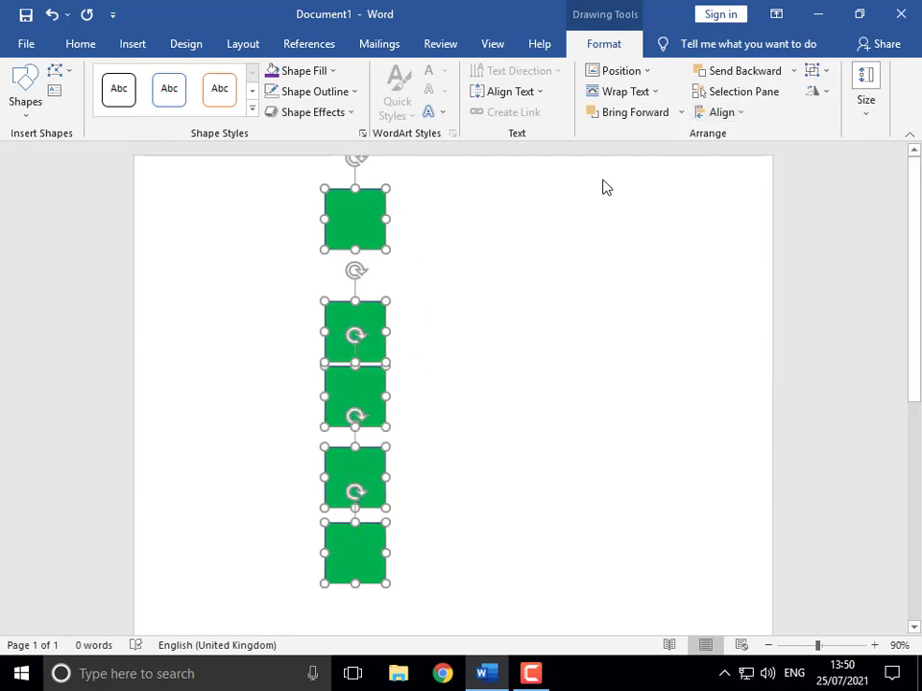
Step: Space the five green squares in the column evenly with Distribute Vertically and deselect them
left_click(732, 114)
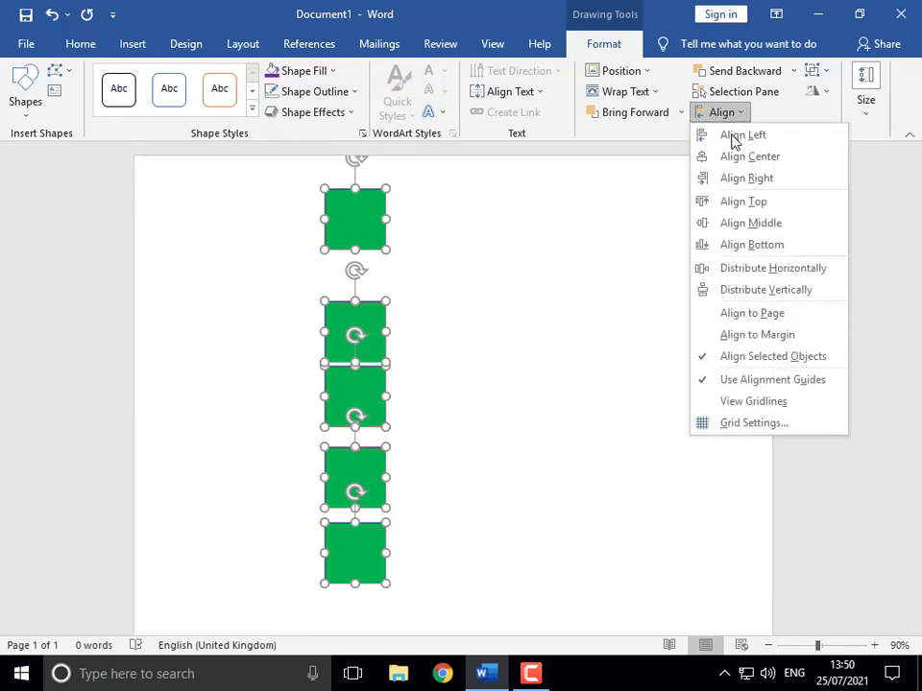
left_click(760, 290)
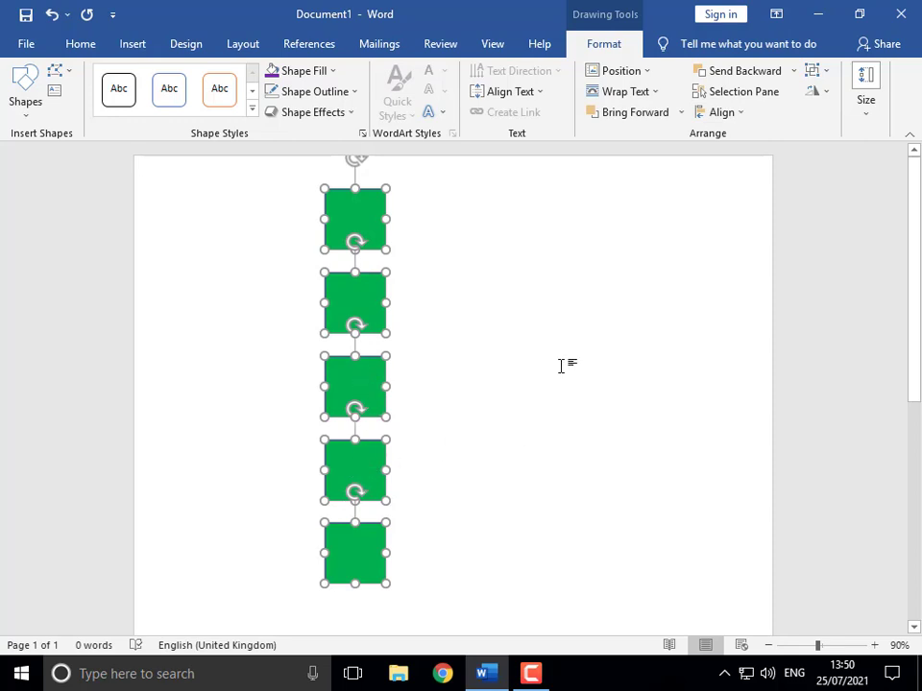
left_click(736, 116)
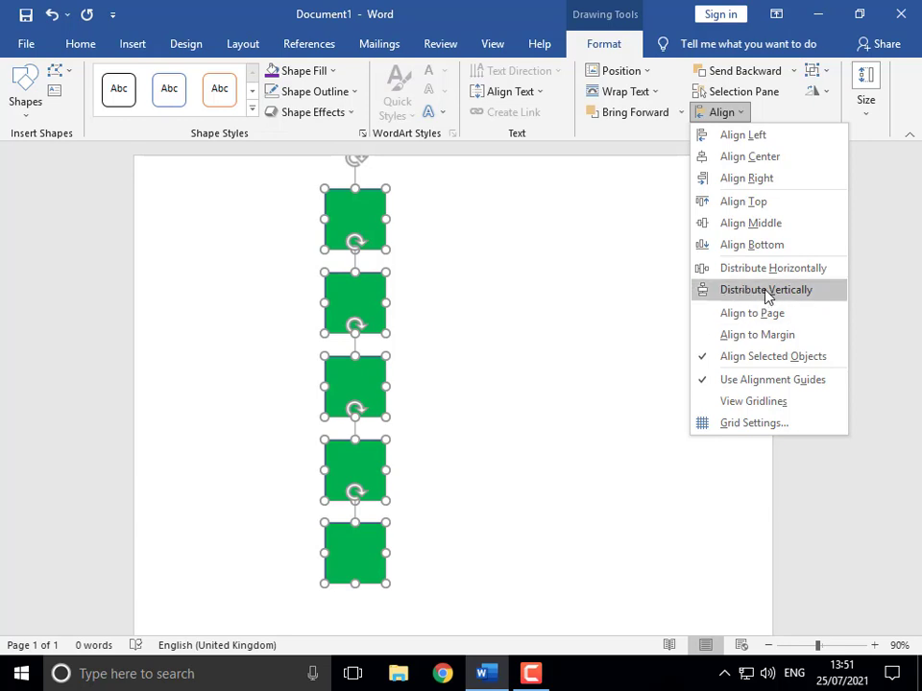
left_click(581, 336)
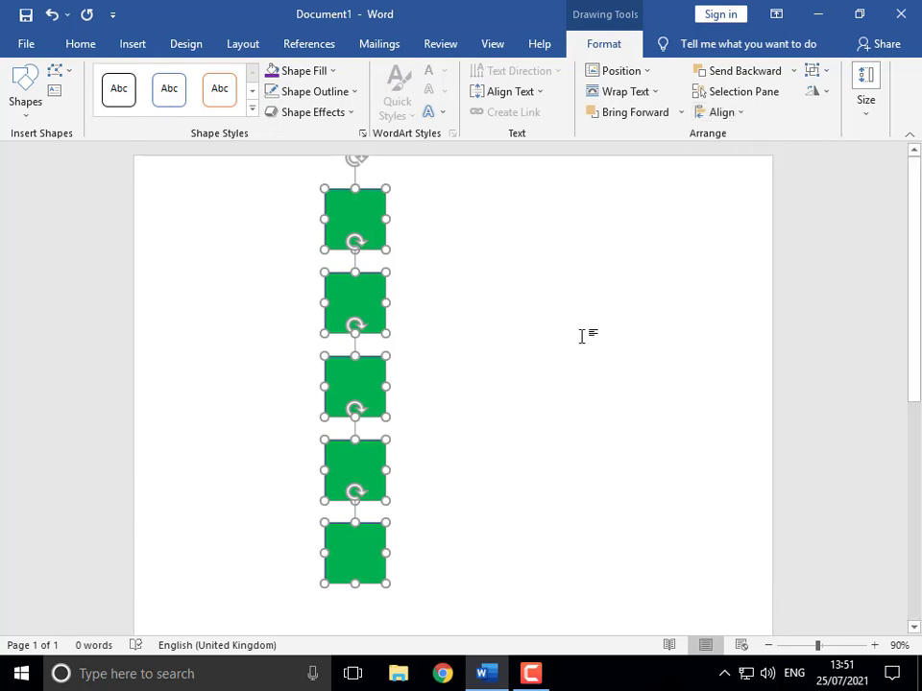
left_click(581, 336)
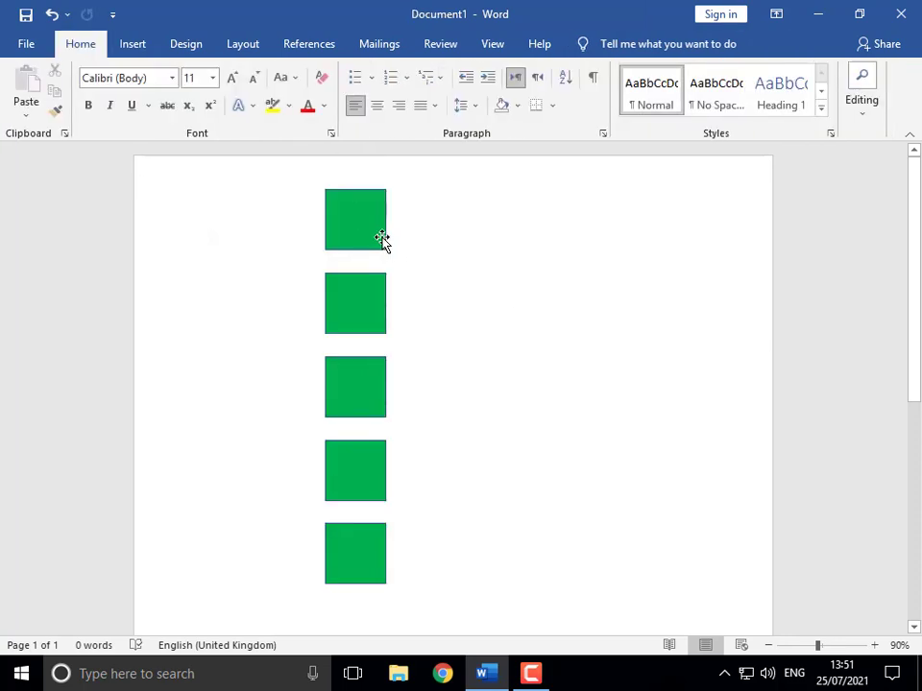
Step: Move the upper four green squares out of the column into a staggered arrangement
left_click_drag(383, 241, 502, 262)
left_click_drag(326, 325, 292, 327)
left_click_drag(380, 387, 480, 396)
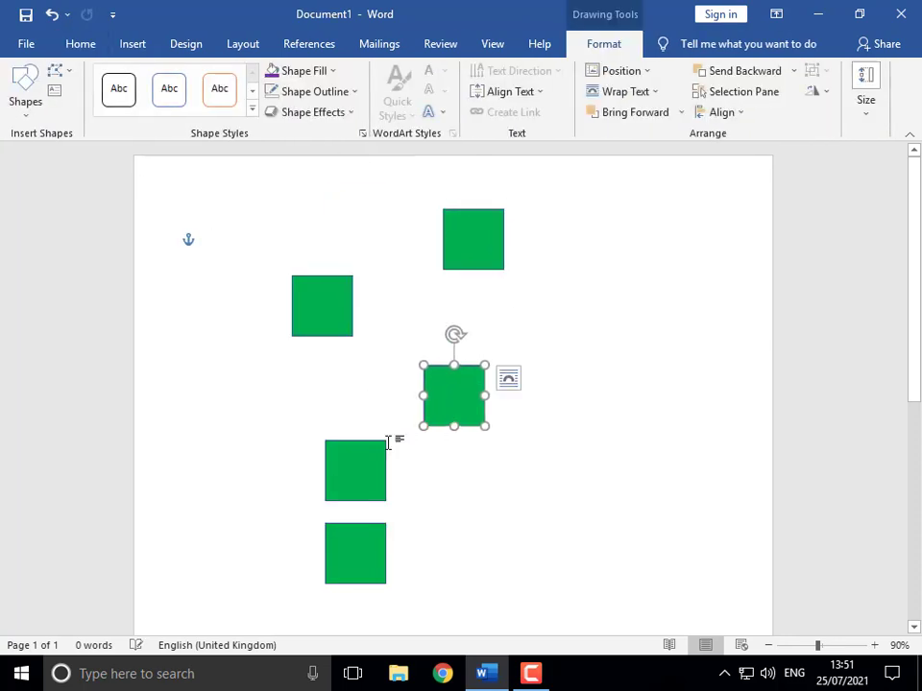
left_click_drag(389, 438, 362, 424)
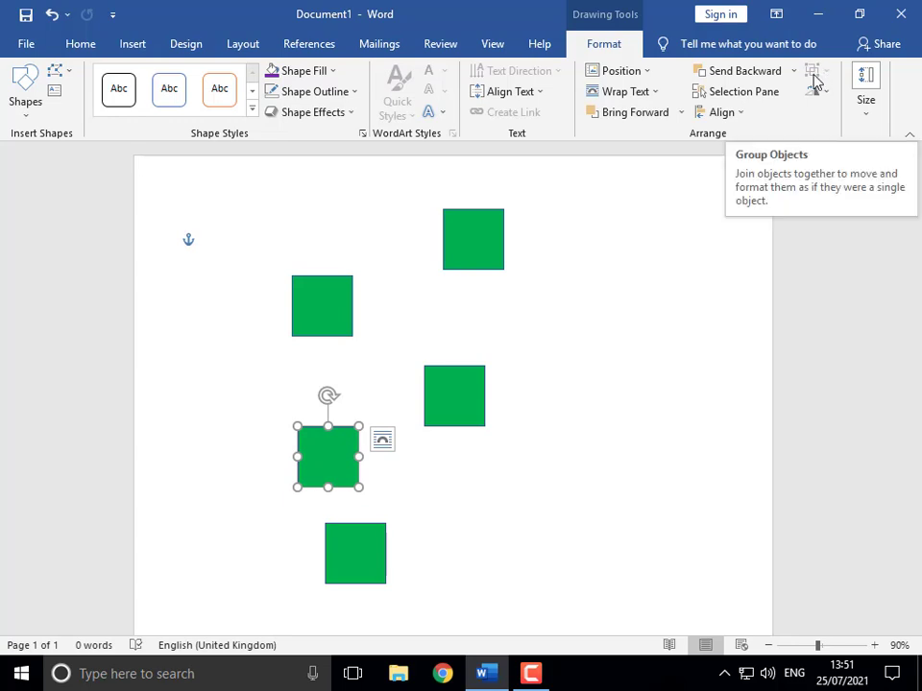
Step: Select all five green squares and group them into one object
left_click(317, 330, "shift")
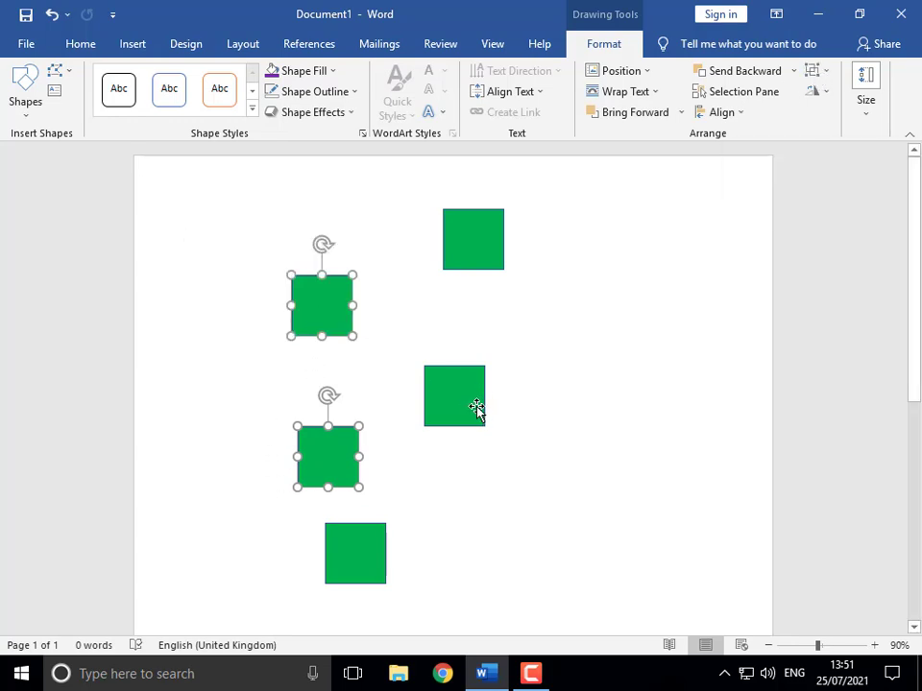
left_click(476, 408, "shift")
left_click(469, 264, "shift")
left_click(366, 546, "shift")
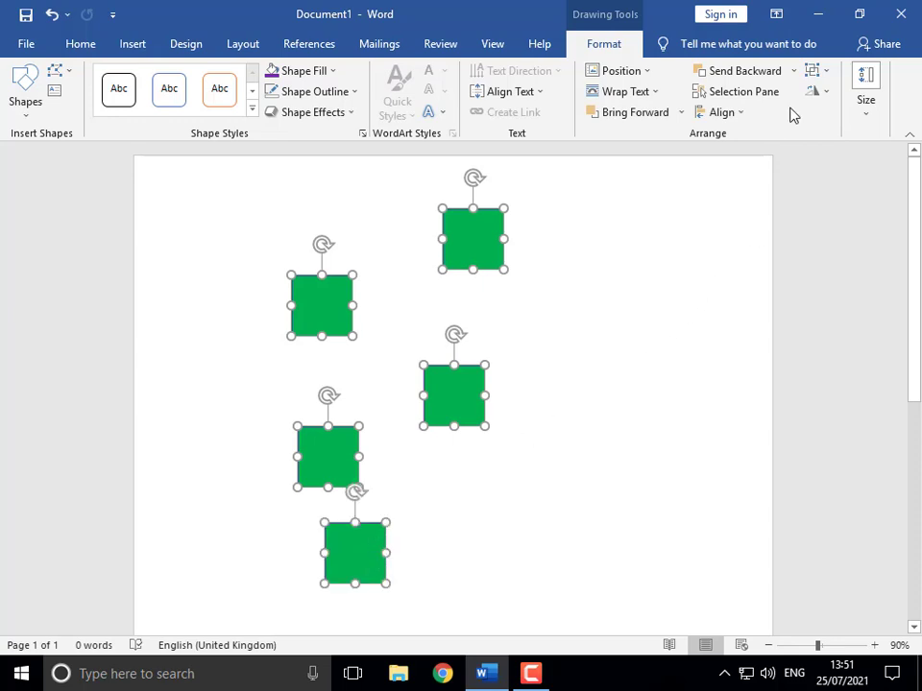
left_click(819, 75)
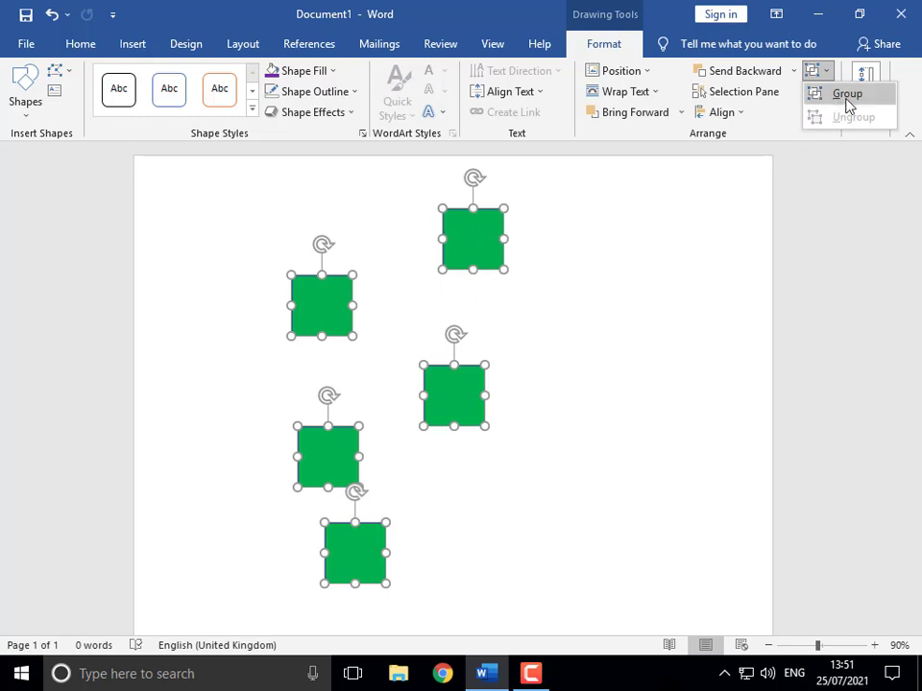
right_click(466, 227)
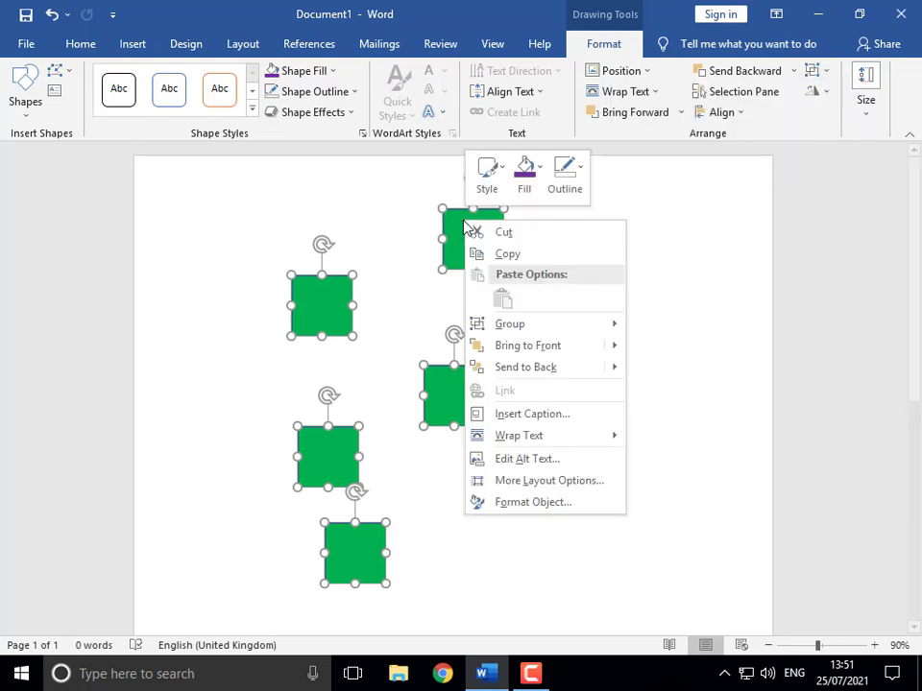
mouse_move(527, 329)
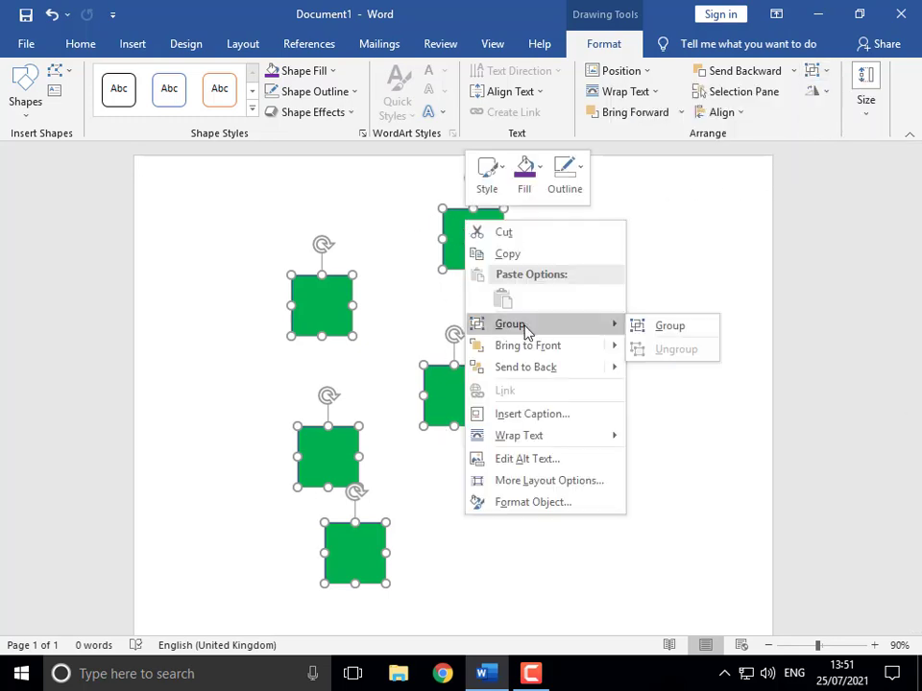
left_click(670, 326)
Step: Move the group of squares toward the page's left margin and set its fill to the standard green
left_click_drag(532, 450, 441, 402)
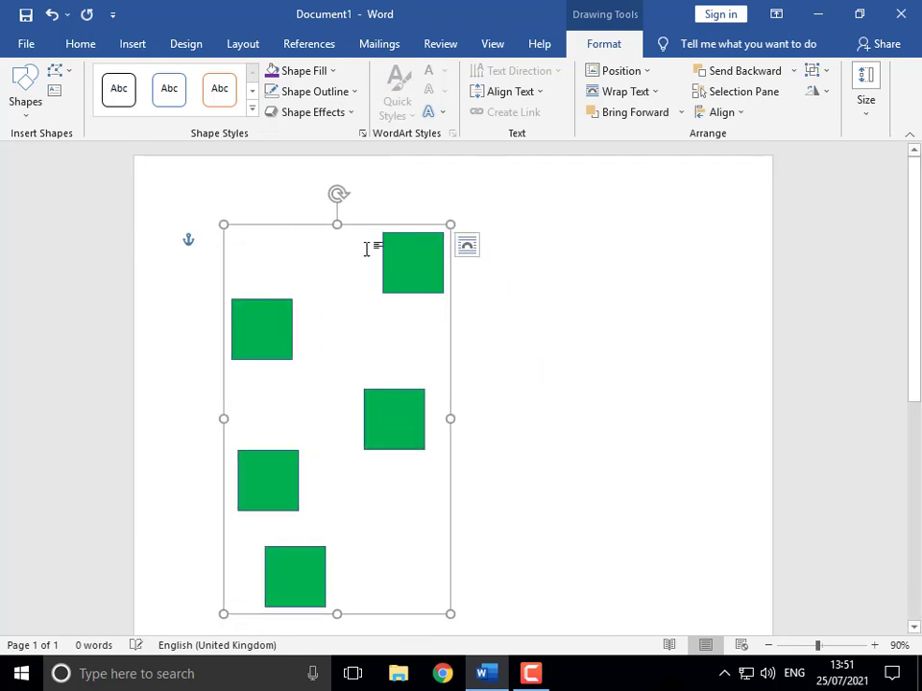
left_click(315, 69)
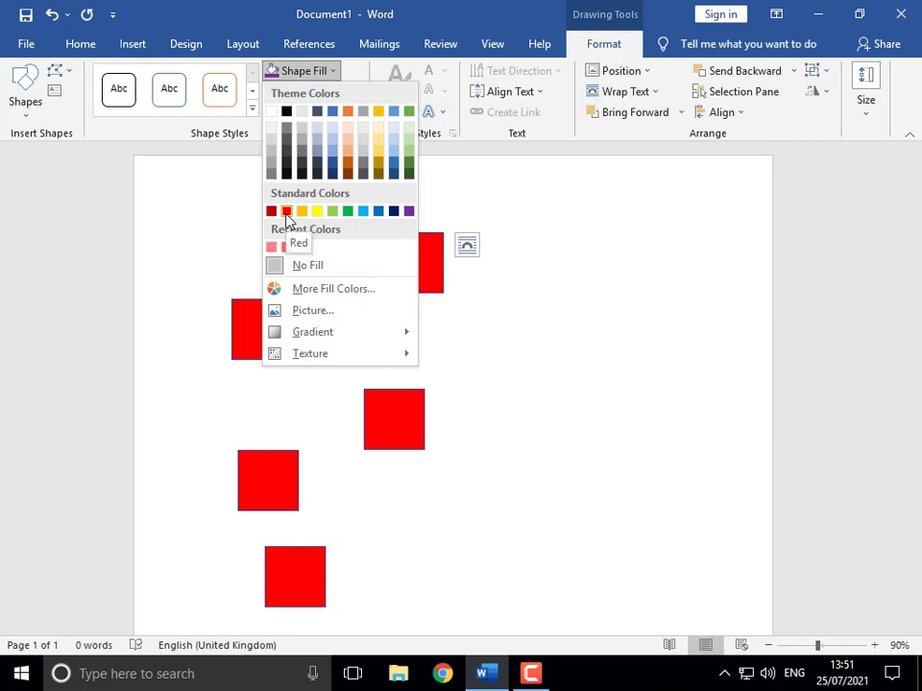
left_click(348, 210)
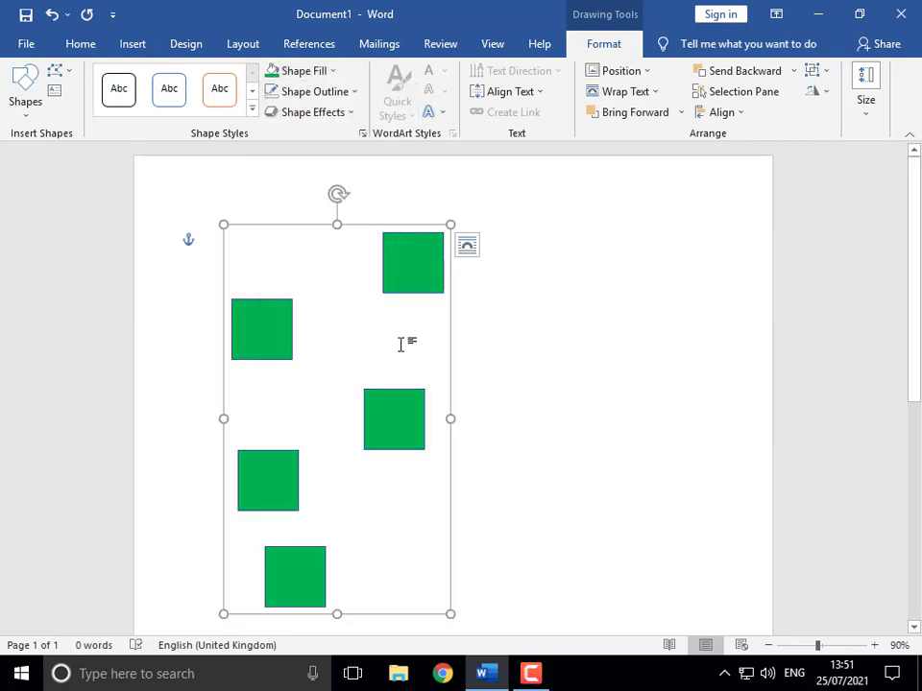
Step: Ungroup the five green squares and deselect them
right_click(418, 272)
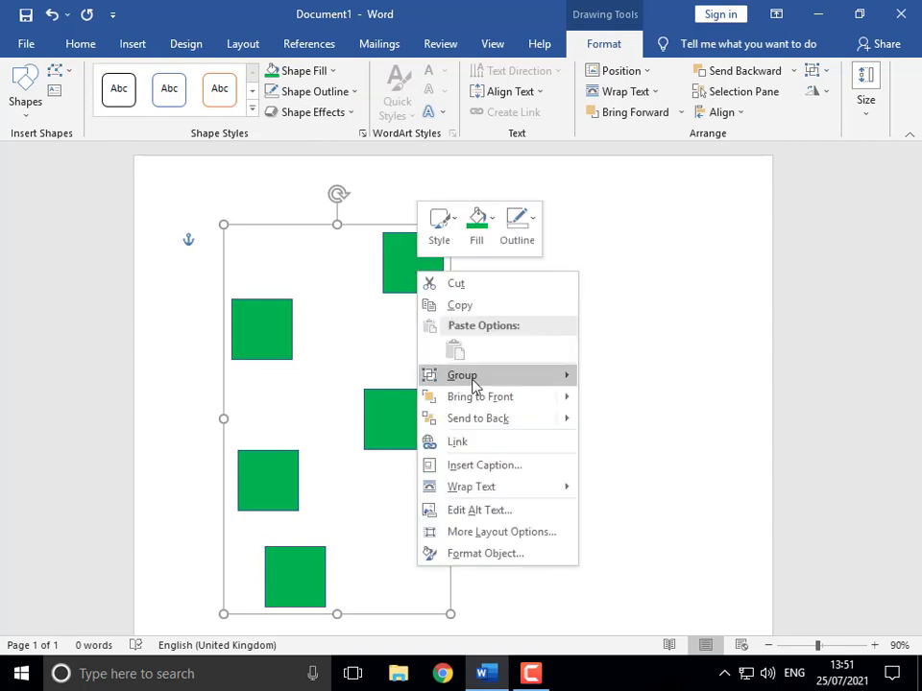
mouse_move(472, 381)
left_click(638, 408)
left_click(573, 360)
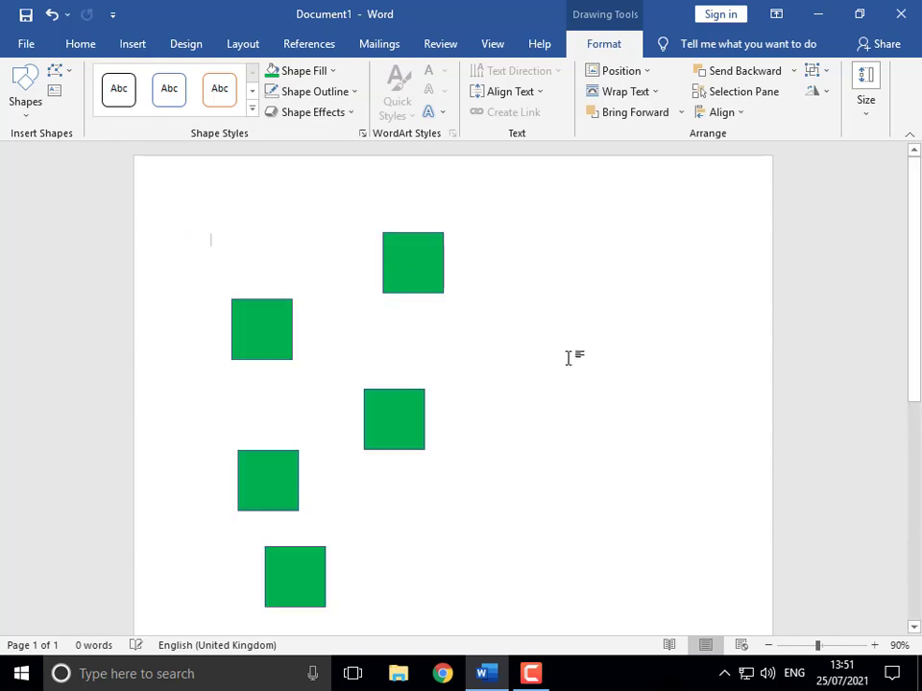
Step: Move the five green squares individually so they are scattered loosely across the page
left_click_drag(421, 277, 570, 276)
left_click_drag(279, 352, 271, 255)
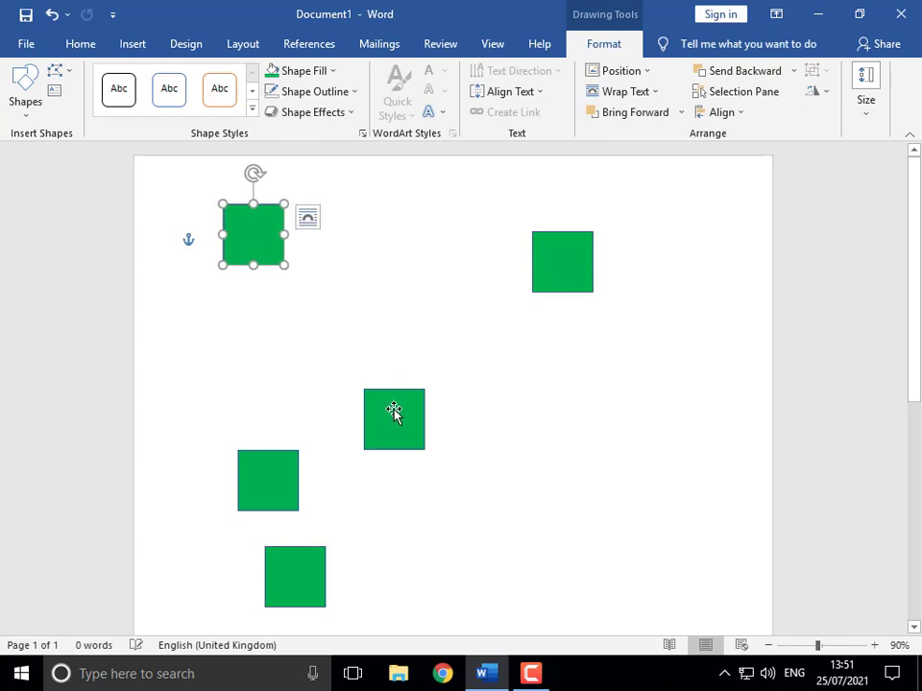
left_click_drag(395, 412, 596, 442)
left_click_drag(288, 470, 325, 445)
left_click_drag(415, 356, 415, 356)
left_click_drag(313, 590, 263, 402)
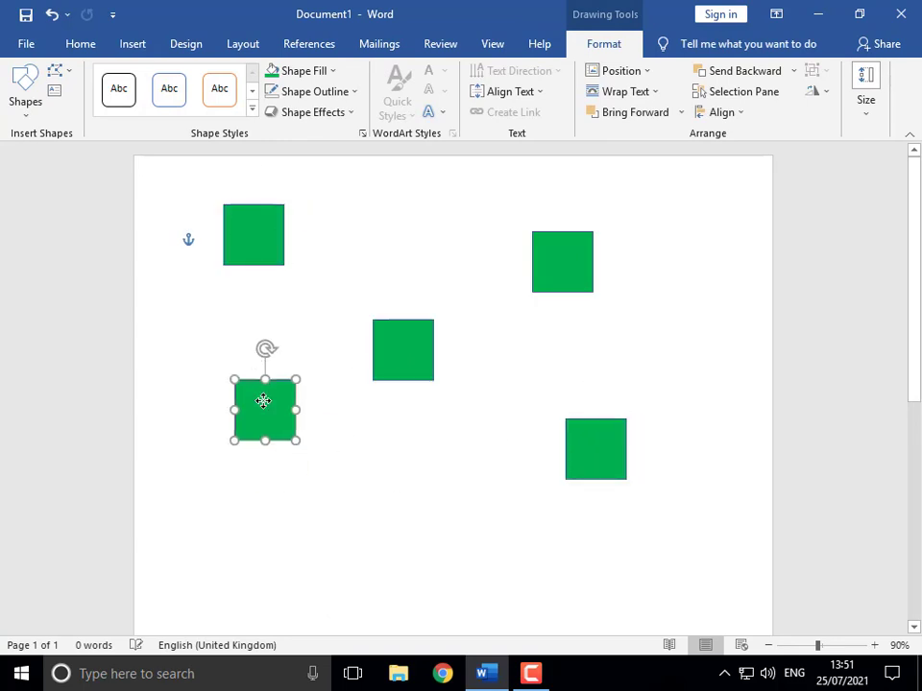
left_click_drag(591, 458, 448, 485)
left_click_drag(406, 372, 643, 410)
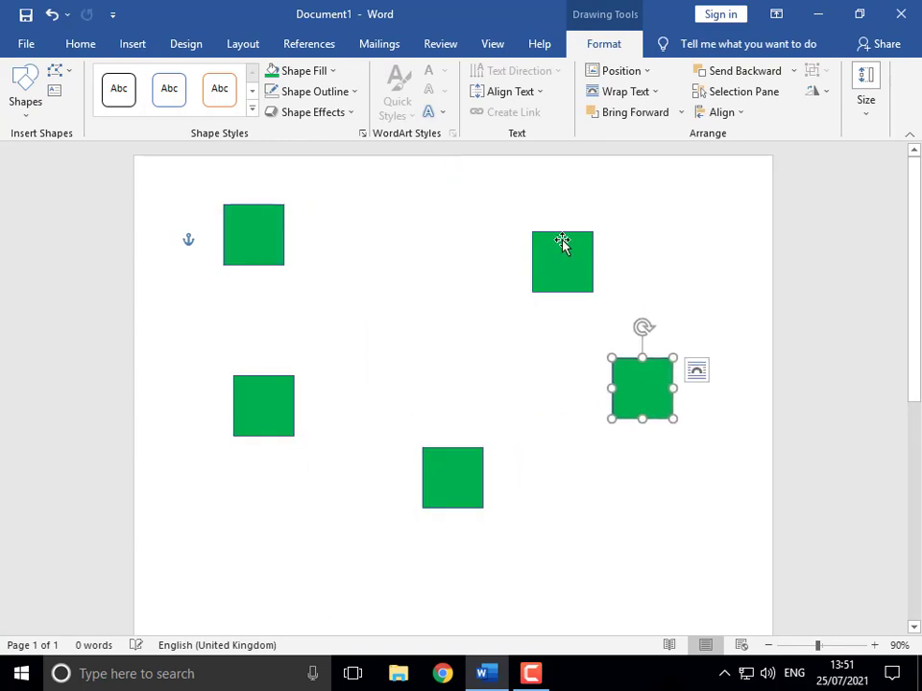
left_click_drag(562, 241, 455, 241)
left_click_drag(276, 230, 299, 261)
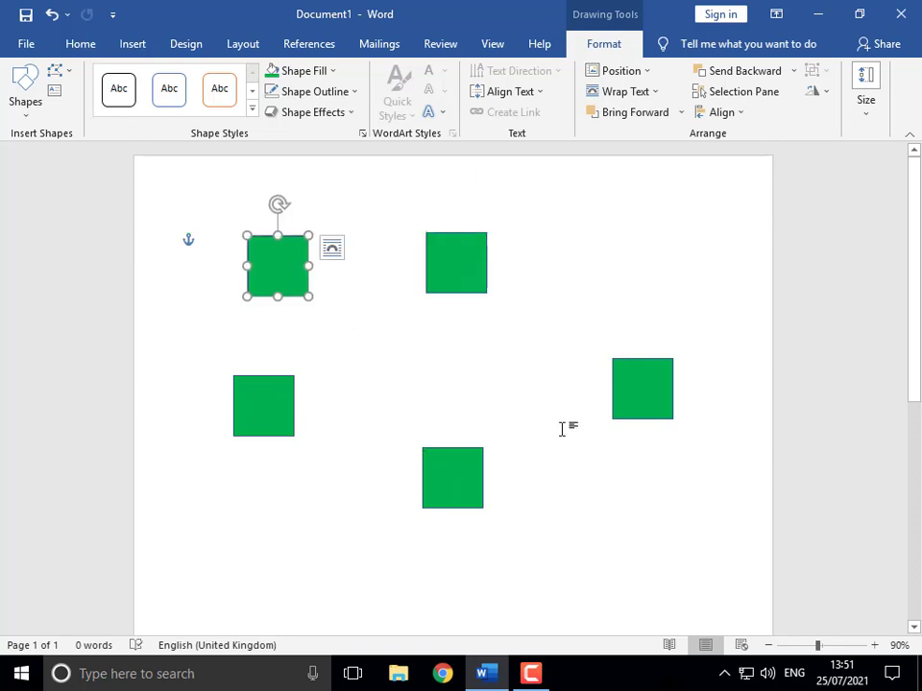
Step: Delete all the green squares and draw an isosceles triangle about 2.9 inches wide and 2.9 inches high mid-page
key("ctrl+a")
key("Delete")
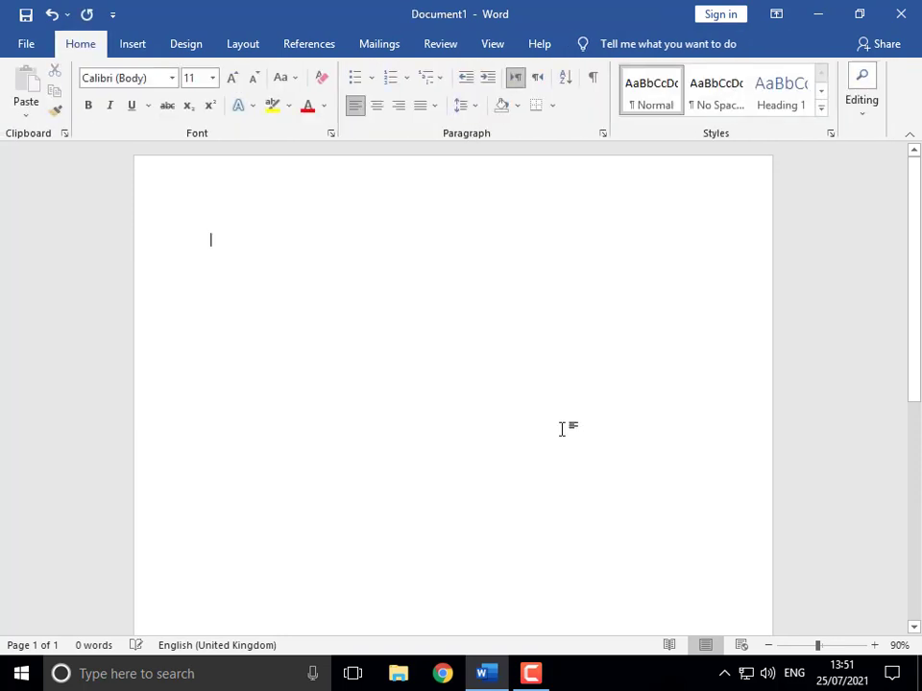
left_click(135, 44)
left_click(178, 70)
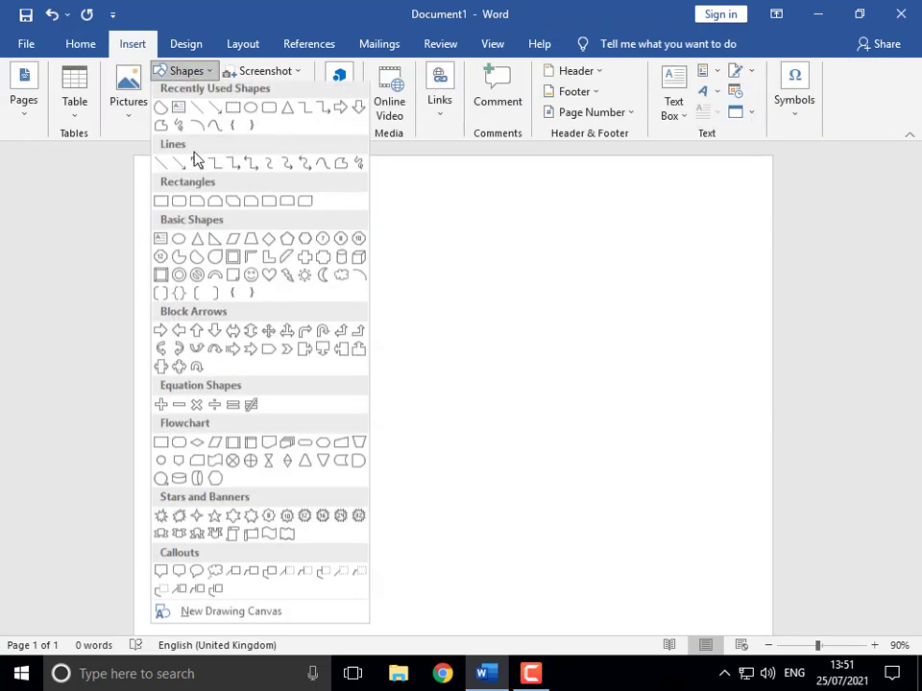
left_click(197, 243)
mouse_move(349, 264)
left_mouse_down()
mouse_move(403, 351)
mouse_move(527, 434)
mouse_move(565, 501)
left_mouse_up()
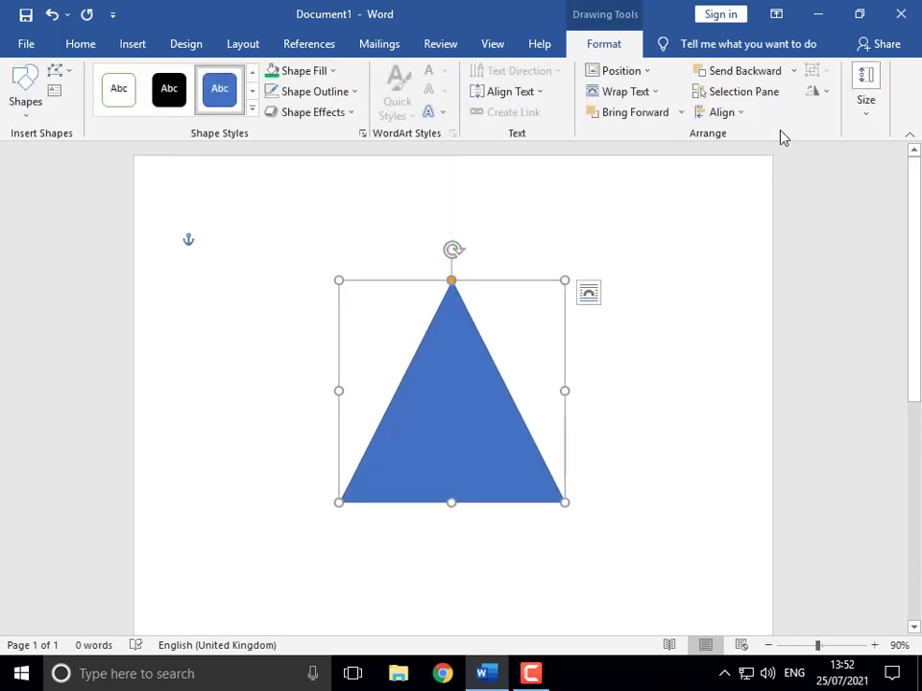
Step: Rotate the triangle about 45 degrees clockwise through the exact rotation setting and reposition it on the page
left_click(826, 94)
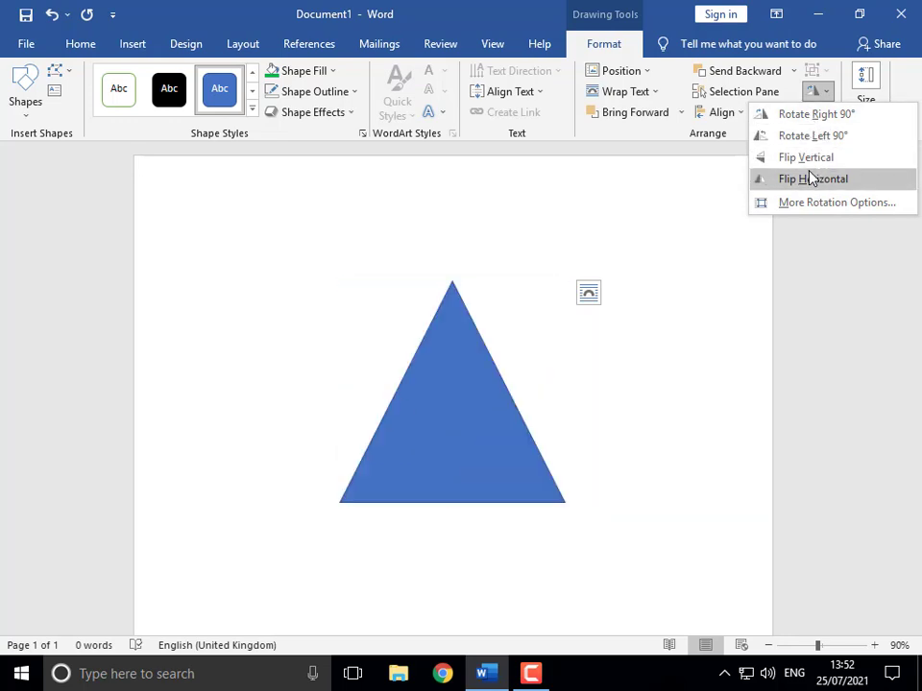
left_click(813, 203)
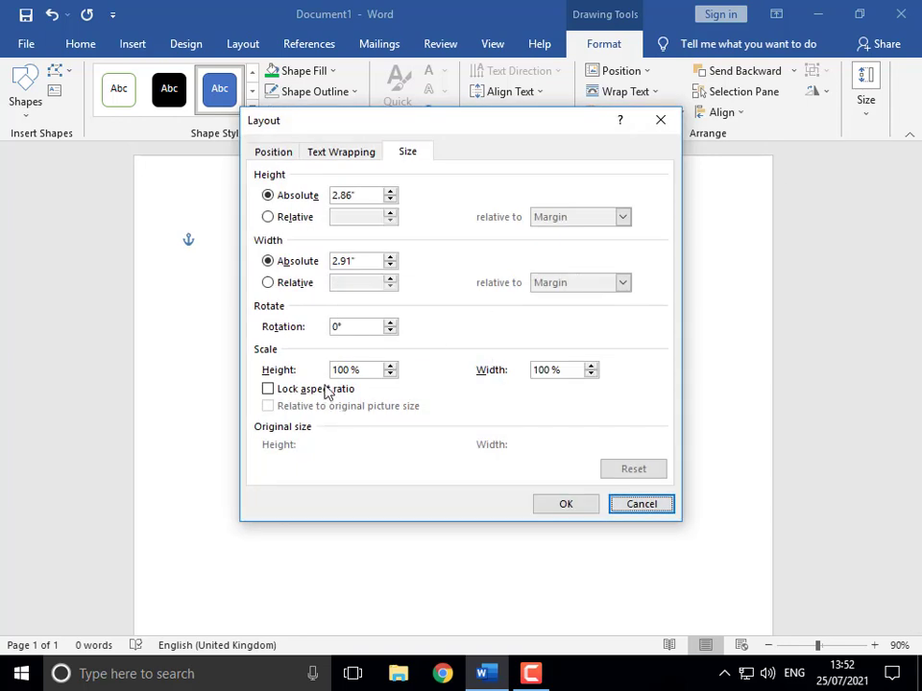
double_click(340, 327)
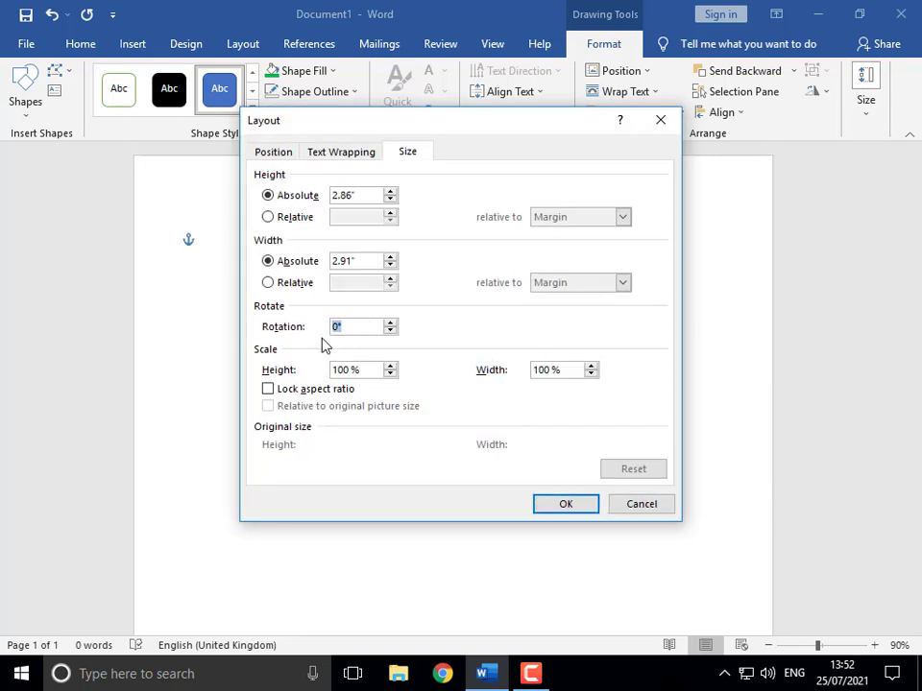
left_click(566, 505)
left_click_drag(369, 399, 482, 389)
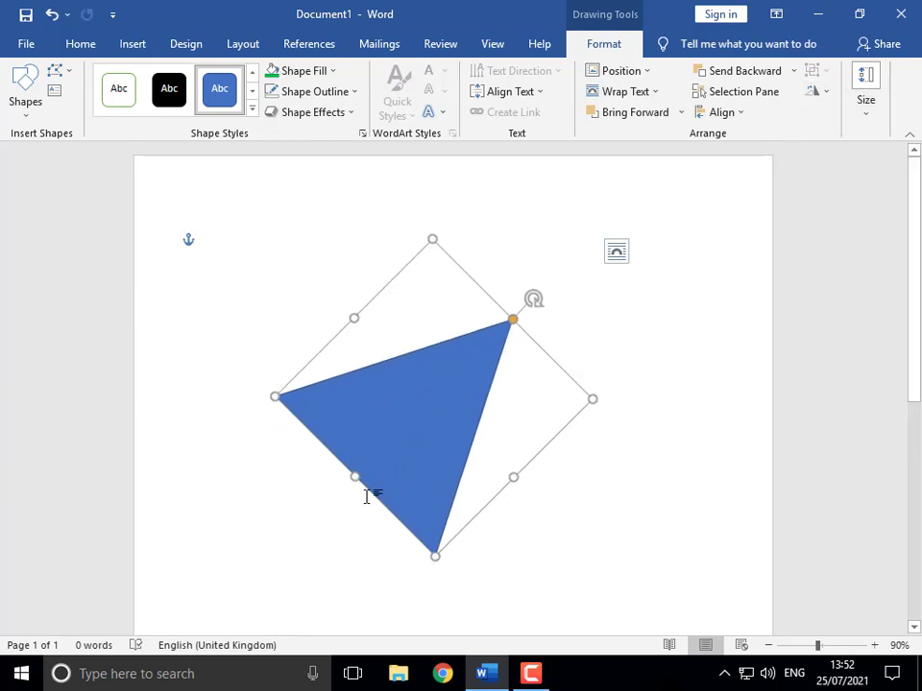
Step: Delete the triangle and draw a rectangle about 3.6 inches wide and 3.7 inches high near the page's middle
key("Delete")
left_click(133, 52)
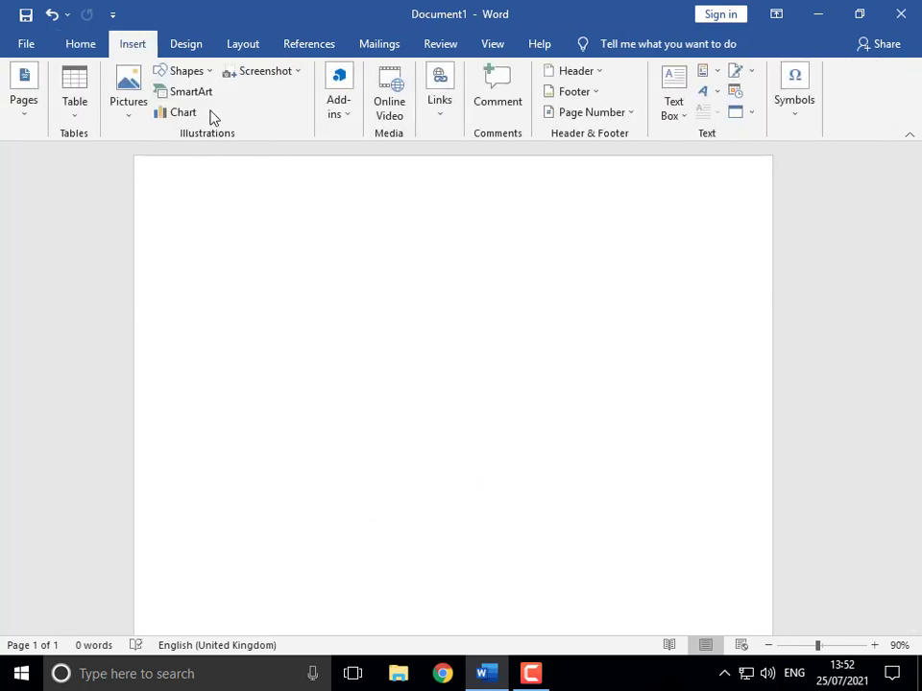
left_click(199, 72)
left_click(159, 206)
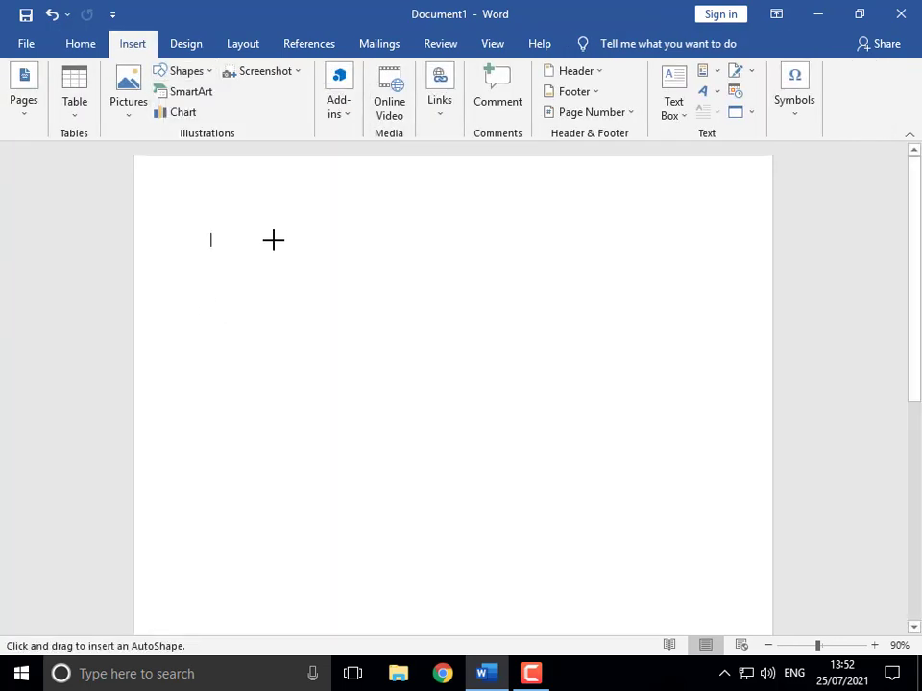
mouse_move(274, 240)
left_mouse_down()
mouse_move(547, 422)
mouse_move(593, 551)
mouse_move(486, 476)
mouse_move(542, 524)
mouse_move(551, 519)
left_mouse_up()
left_click_drag(438, 373, 467, 419)
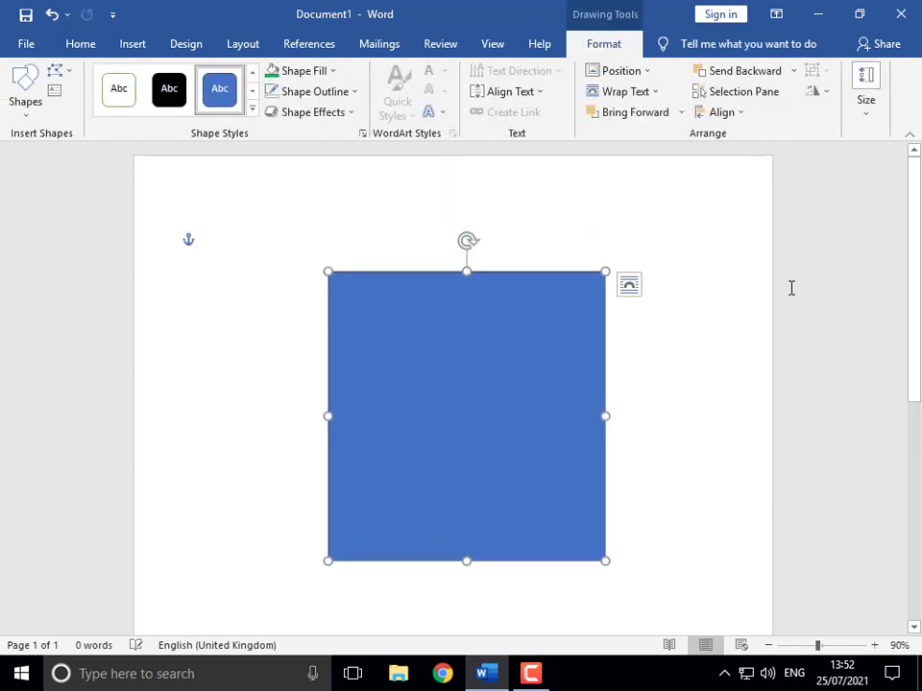
Step: Set the blue rectangle's height and width to 1 inch each
left_click(870, 116)
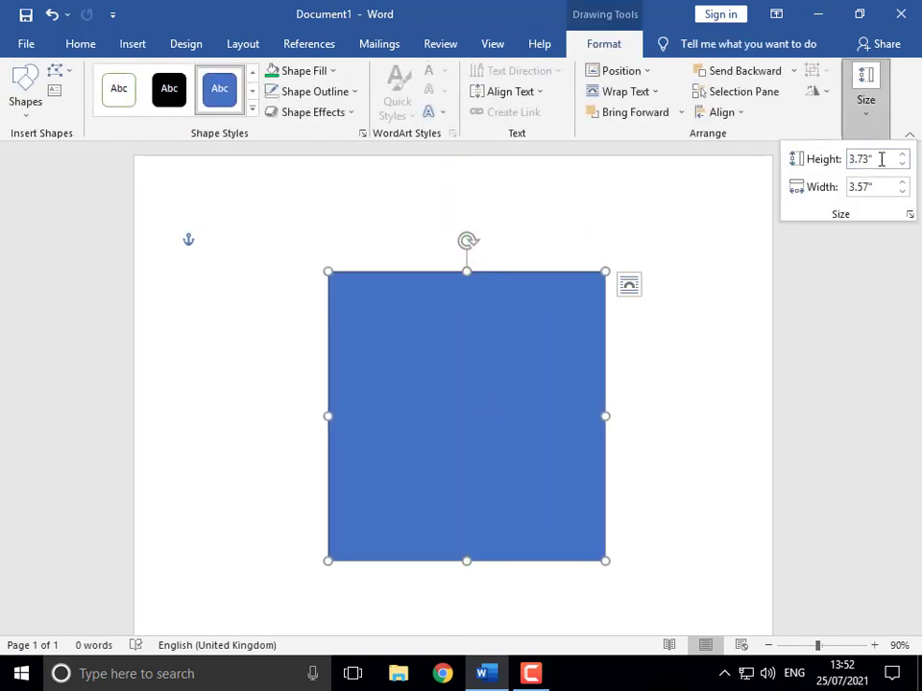
left_click(881, 159)
type("1")
key("Tab")
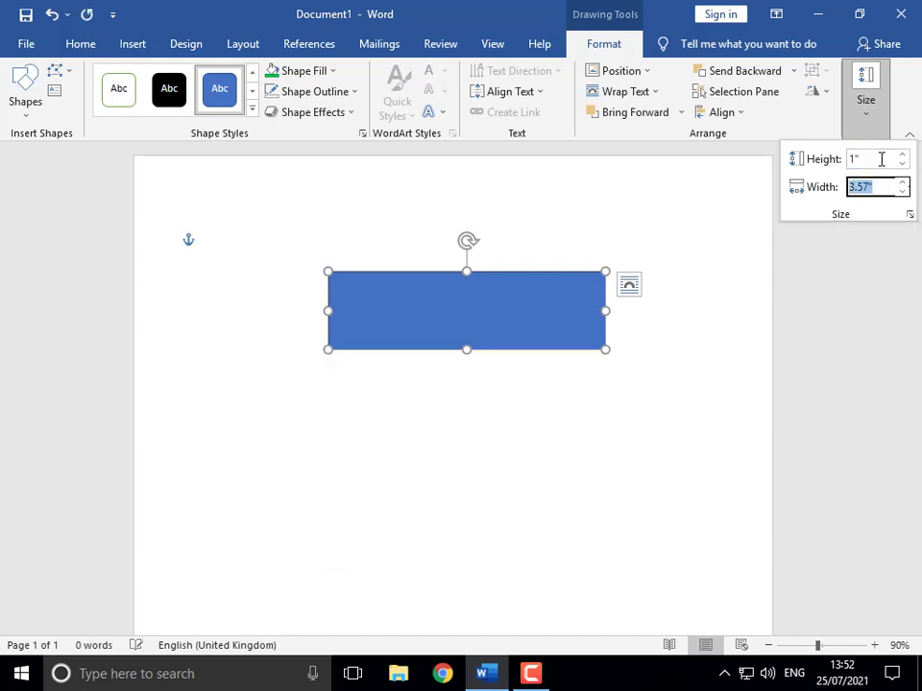
type("1")
key("Return")
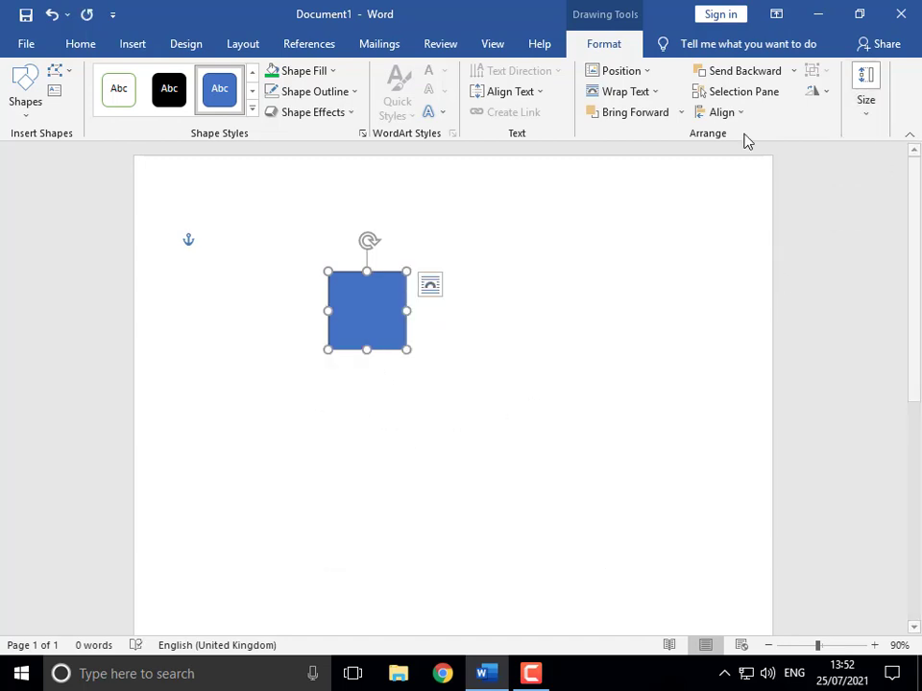
left_click(869, 114)
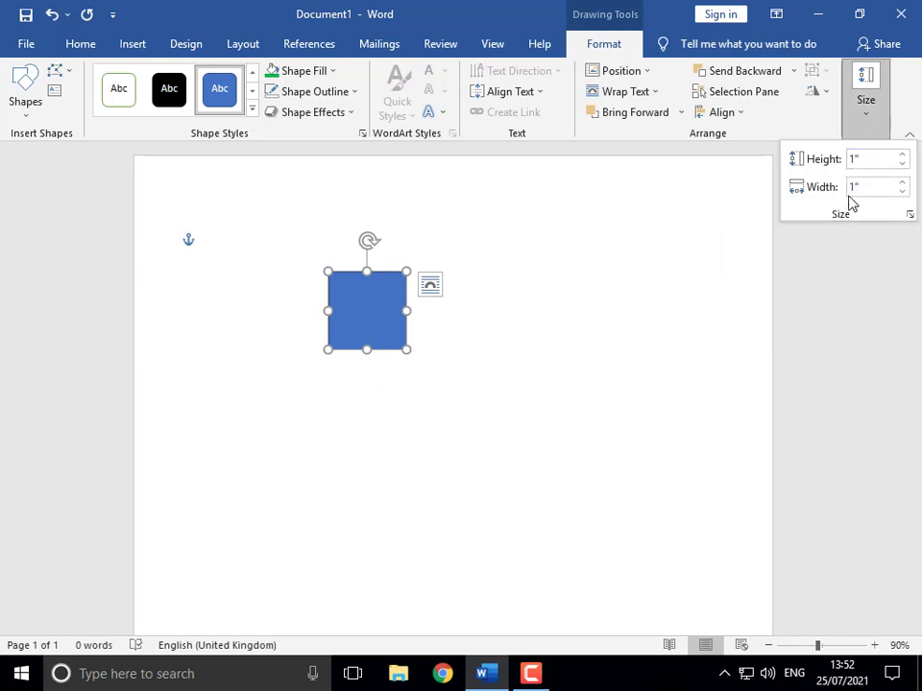
Step: Set the blue rectangle's height and width to 5 inches each and move it up and left on the page
left_click_drag(867, 160, 690, 200)
left_click_drag(881, 162, 823, 177)
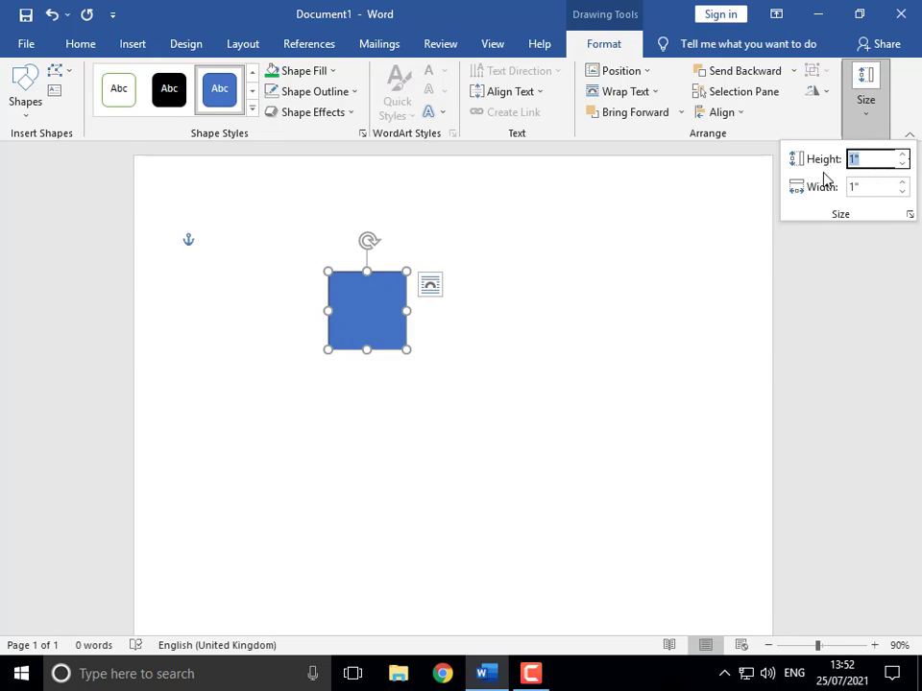
type("5")
key("Tab")
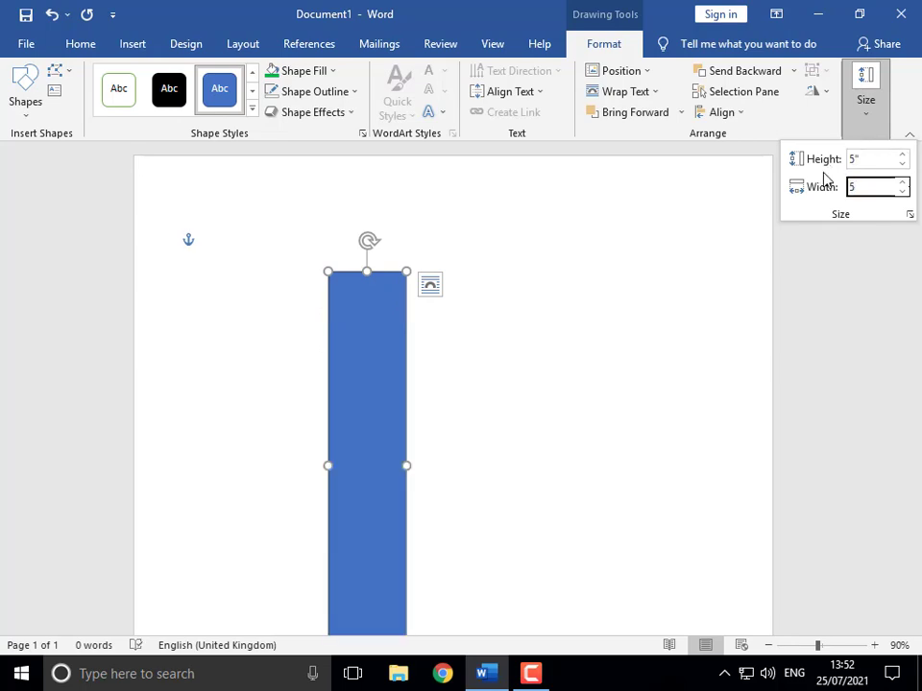
type("5")
key("Return")
left_click_drag(640, 389, 354, 490)
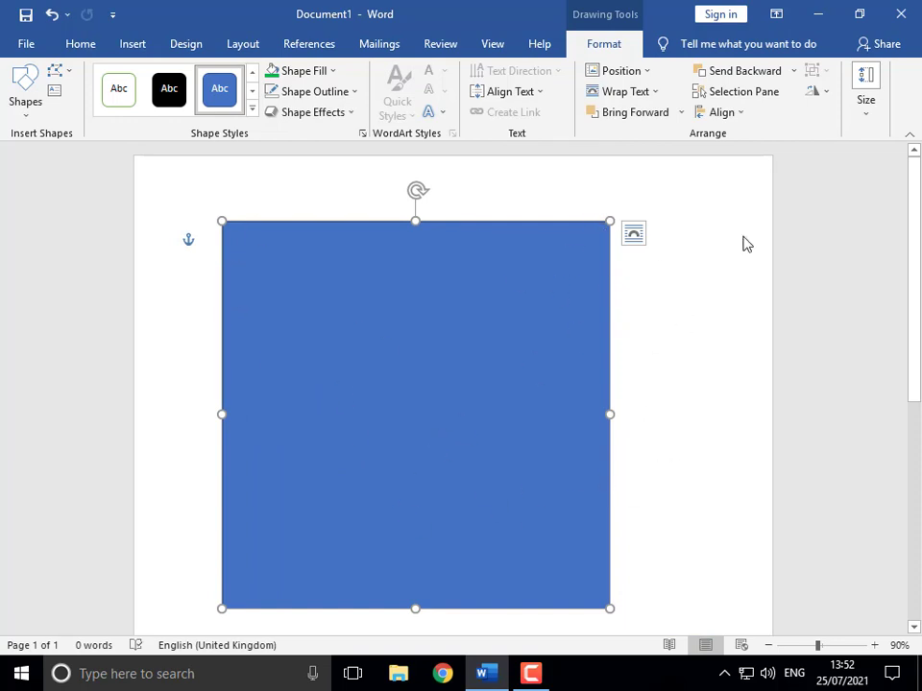
Step: Resize the blue rectangle to a height of 2 inches and a width of 3.5 inches
left_click(866, 110)
left_click(867, 157)
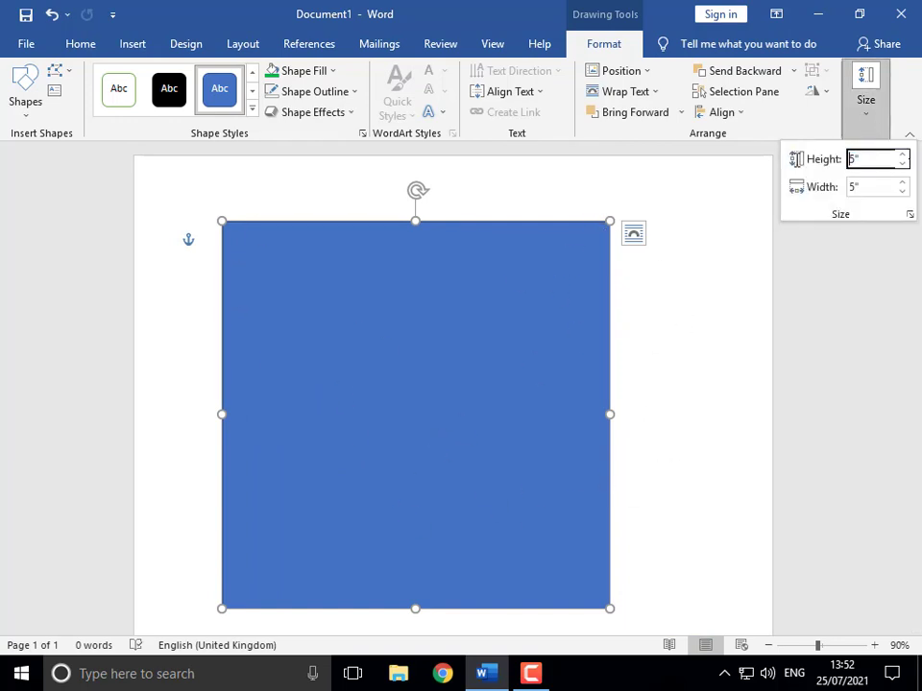
type("3.")
left_click_drag(872, 159, 822, 169)
type("2")
left_click(866, 188)
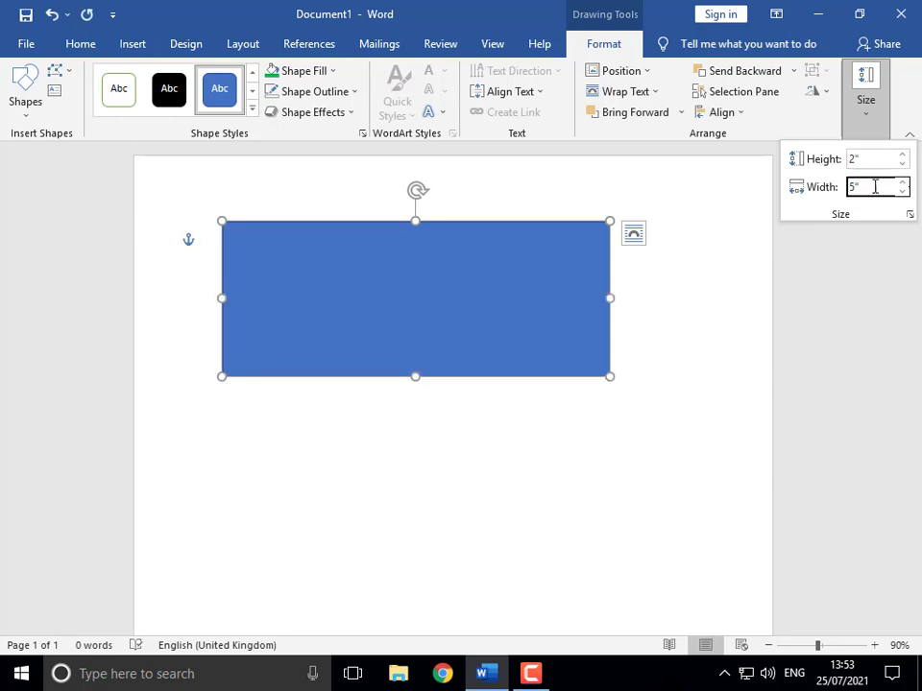
type("3.5")
key("Return")
Step: Reposition the resized rectangle near the horizontal centre of the page, slightly below the first text line
left_click_drag(340, 268, 393, 361)
left_click(584, 474)
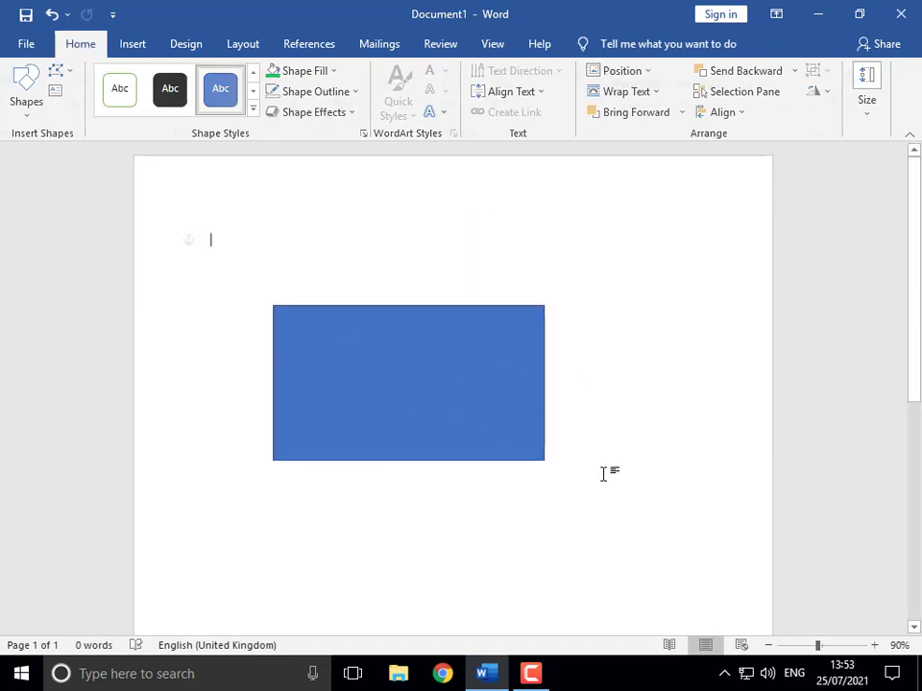
left_click(526, 452)
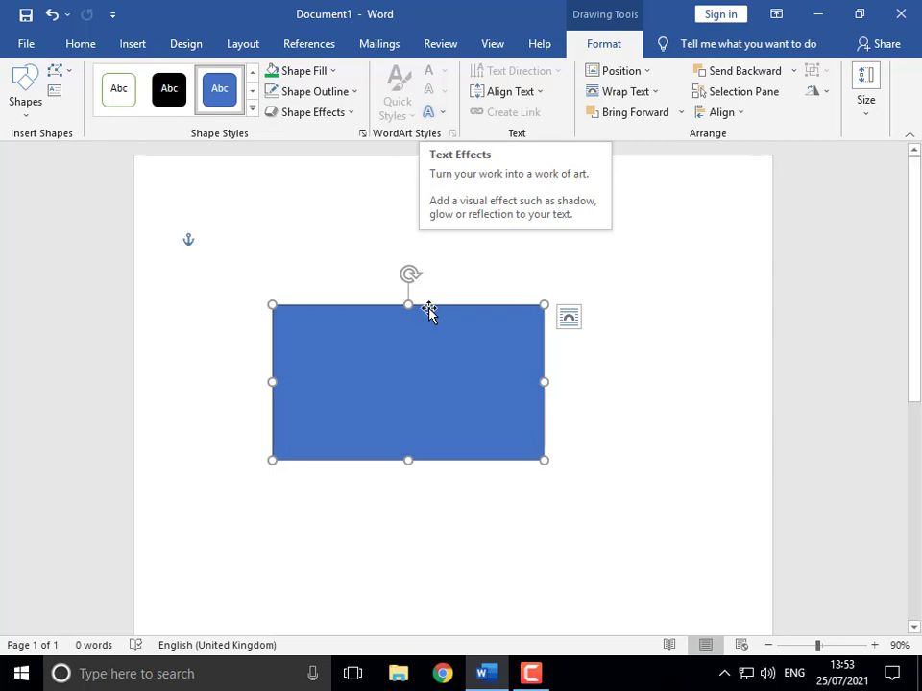
mouse_move(417, 433)
left_mouse_down()
mouse_move(527, 459)
mouse_move(463, 435)
mouse_move(421, 435)
left_mouse_up()
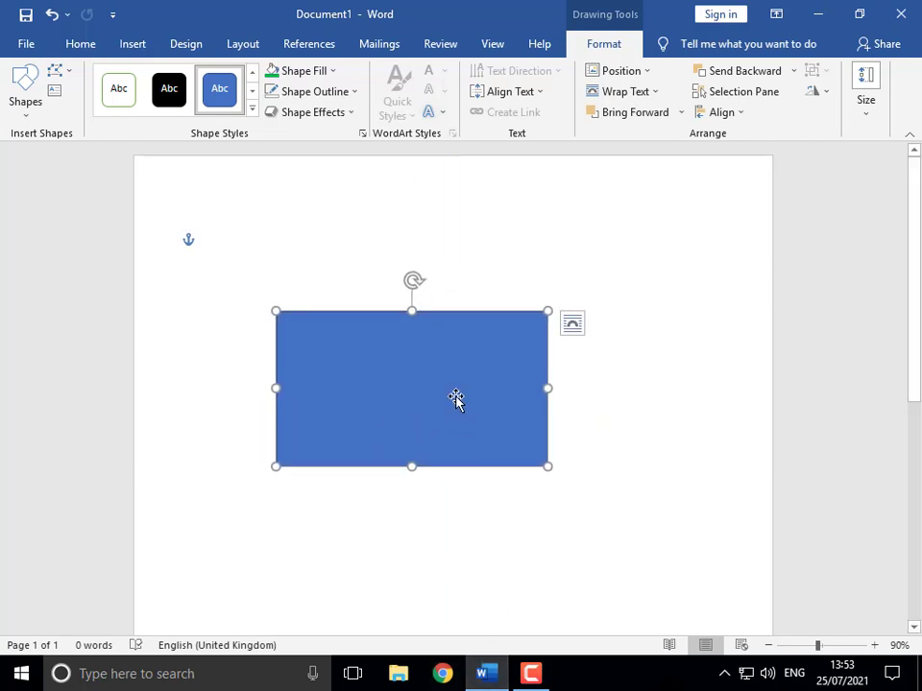
left_click_drag(457, 402, 491, 346)
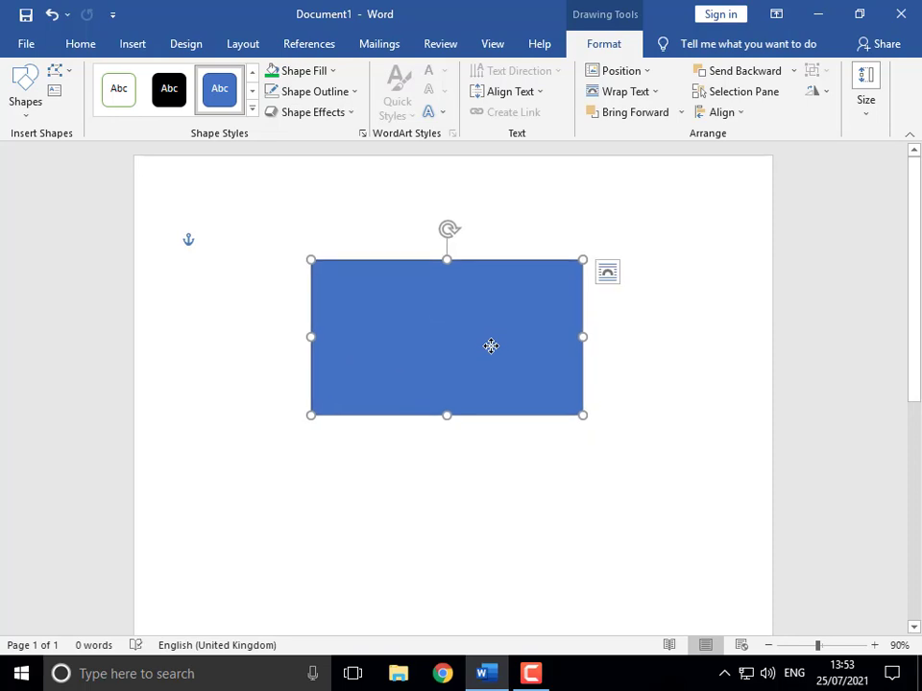